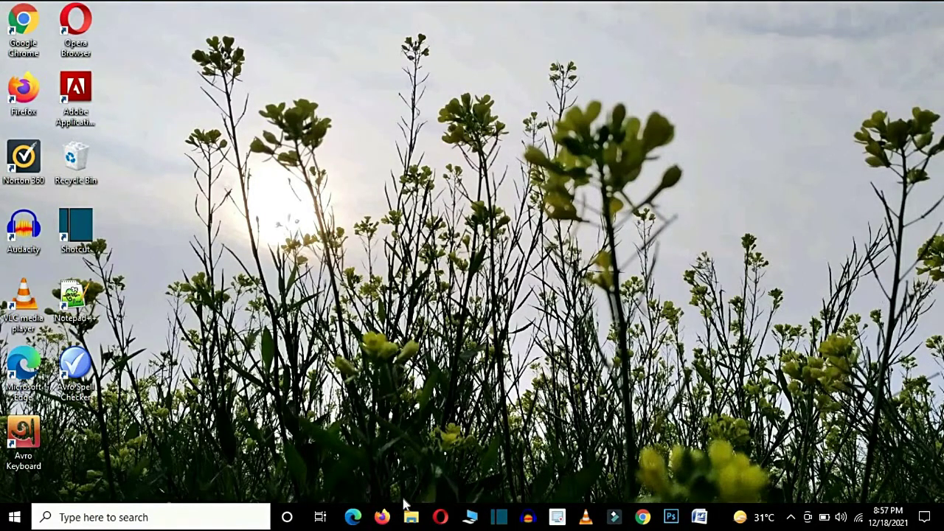
Step: Switch to Firefox and create a WordPress post, "What is the difference between marketing and sales?", with an introductory paragraph about starting an online selling business
left_click(383, 518)
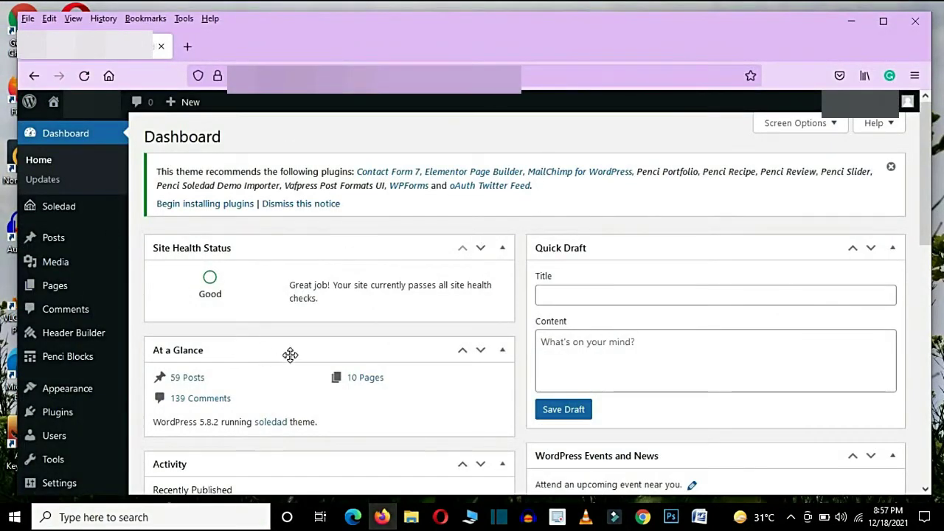
left_click(52, 242)
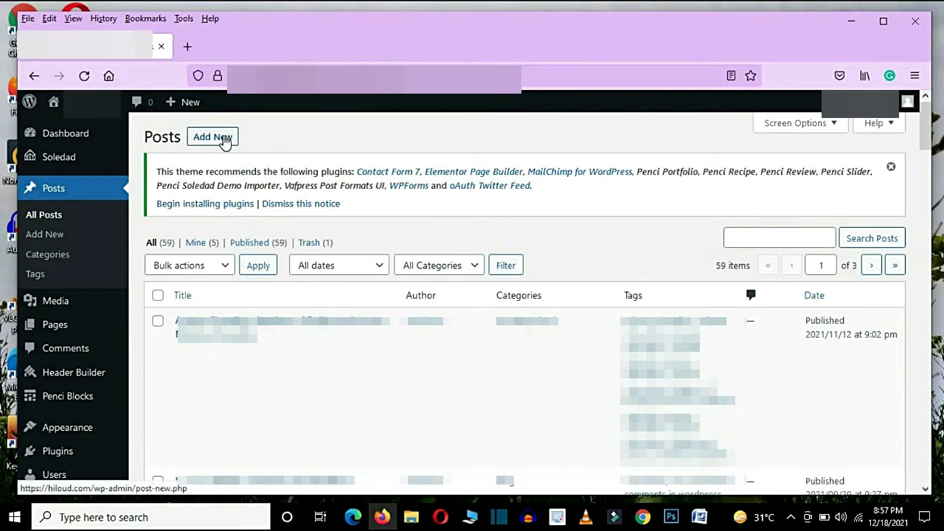
left_click(223, 140)
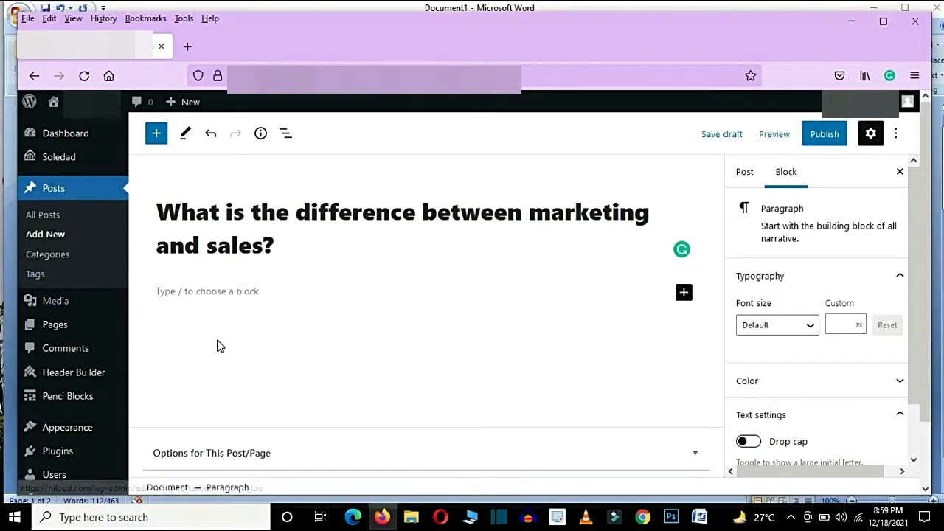
type("If you want to start an online selling business then you must know the What is the difference between marketing and sales online. At present, almost everyone has smart mobile phones and cheap fast internet services so there is a lot of internet users. At this time everyone wants to purchase their necessities online. It is very easy to shop online from home and the joy of choosing the product you need among the many products and prices. The other benefits of buying products online are you can pay for the products from your home and you can get the product at your home. Digital marketing has become very popular among businessmen.")
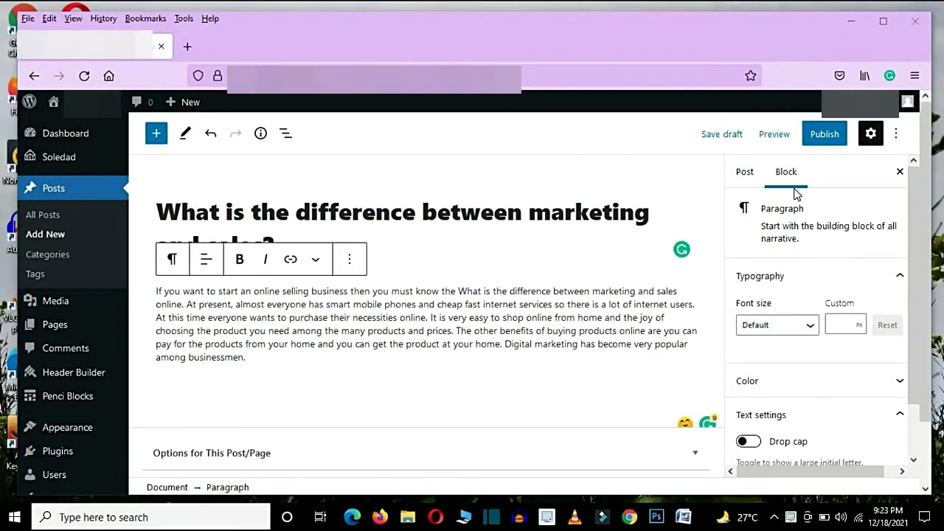
Step: Add the post tags "what is difference between marketing and sales", "marketing and sales difference" and "marketing"
left_click(743, 172)
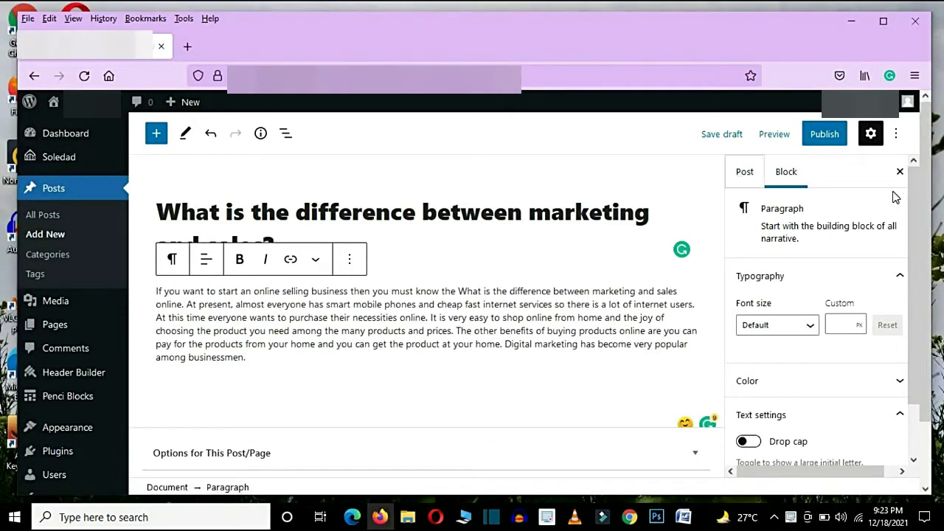
left_click_drag(913, 199, 926, 306)
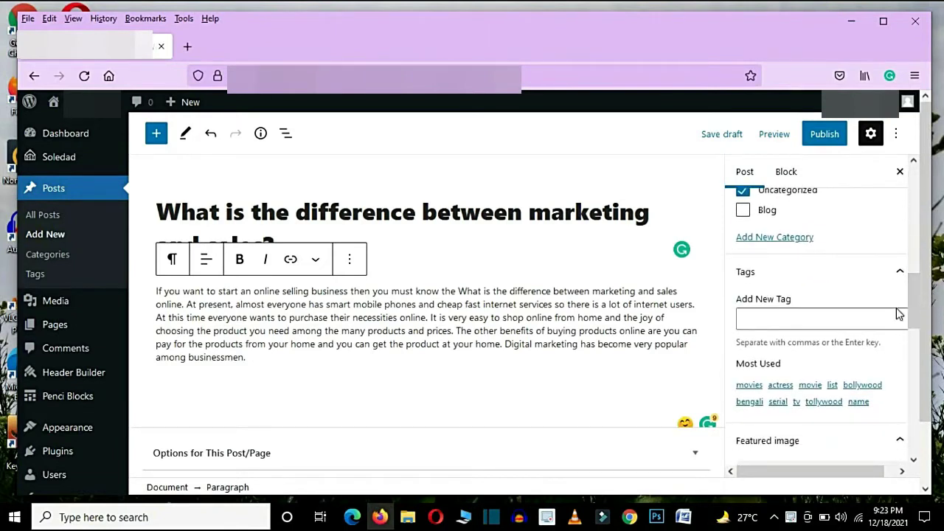
left_click(796, 322)
type("whati")
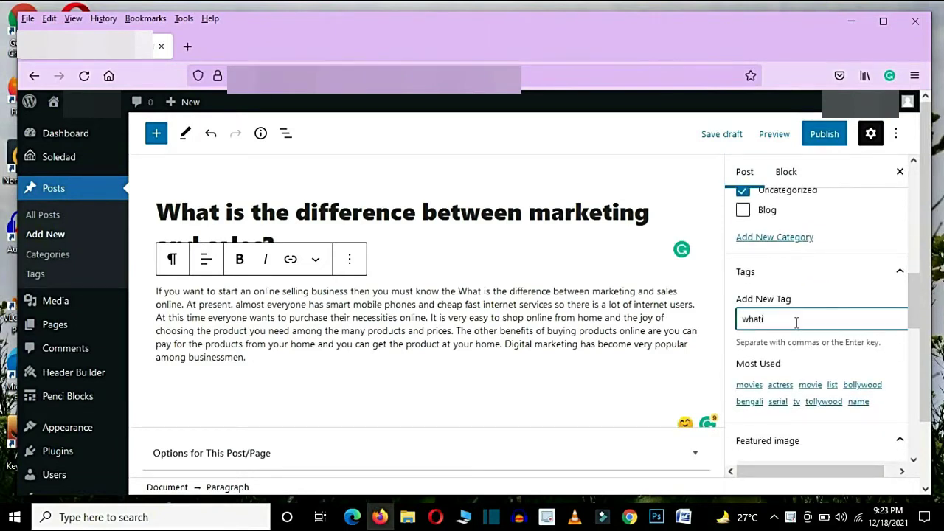
type("s difference between marketing and sales")
key("Return")
type("marketing and sales difference")
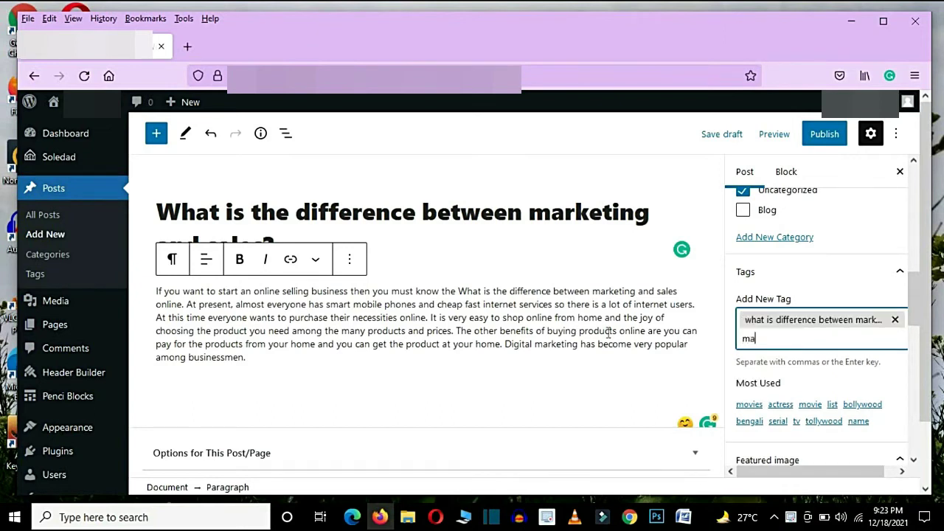
key("Return")
type("ma")
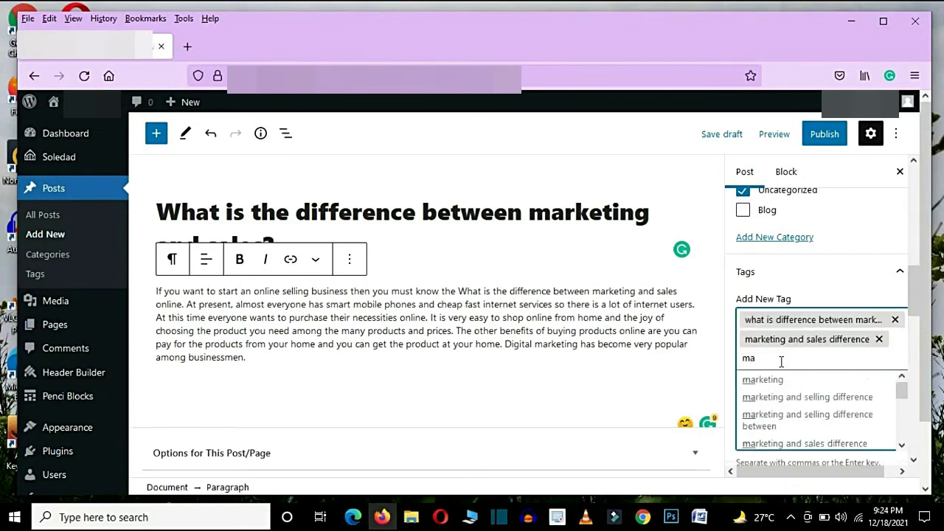
left_click(782, 382)
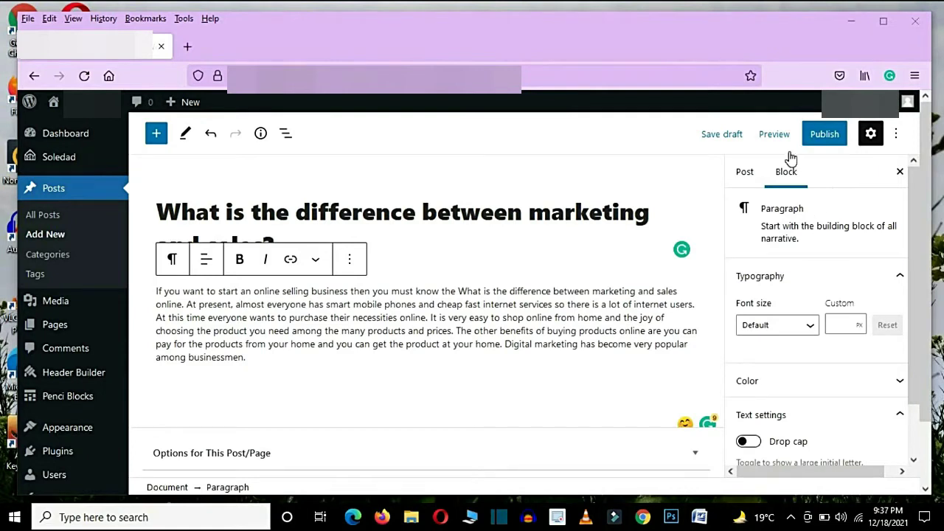
Step: Save the post as a draft and return to the WordPress dashboard before minimizing the browser
left_click(834, 147)
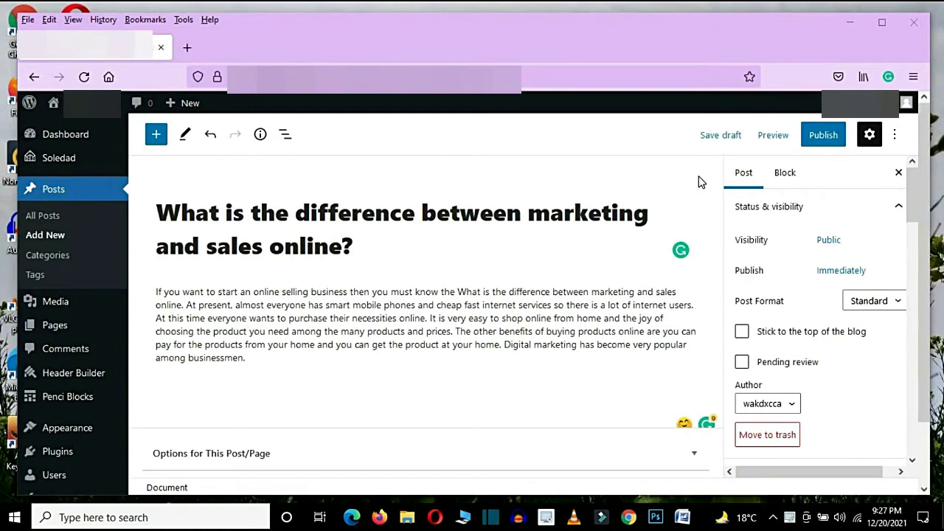
left_click(716, 142)
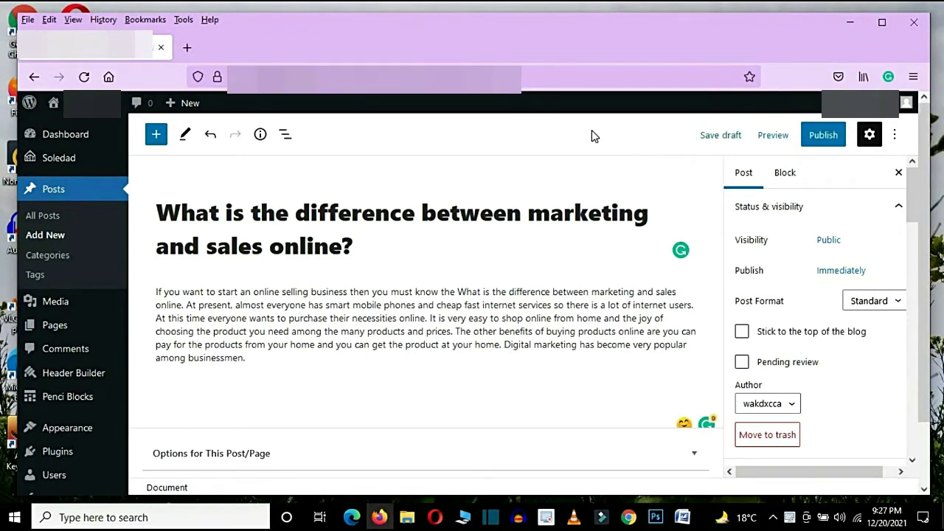
left_click(77, 139)
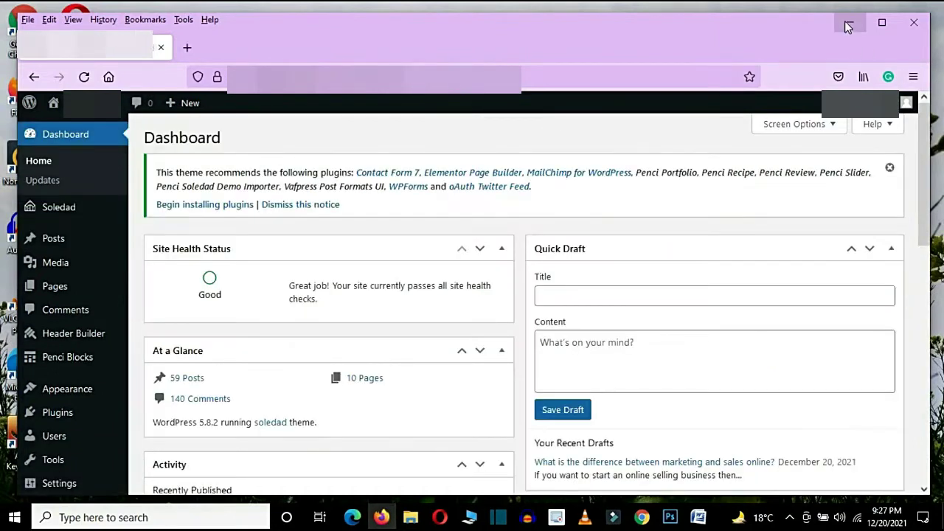
left_click(848, 26)
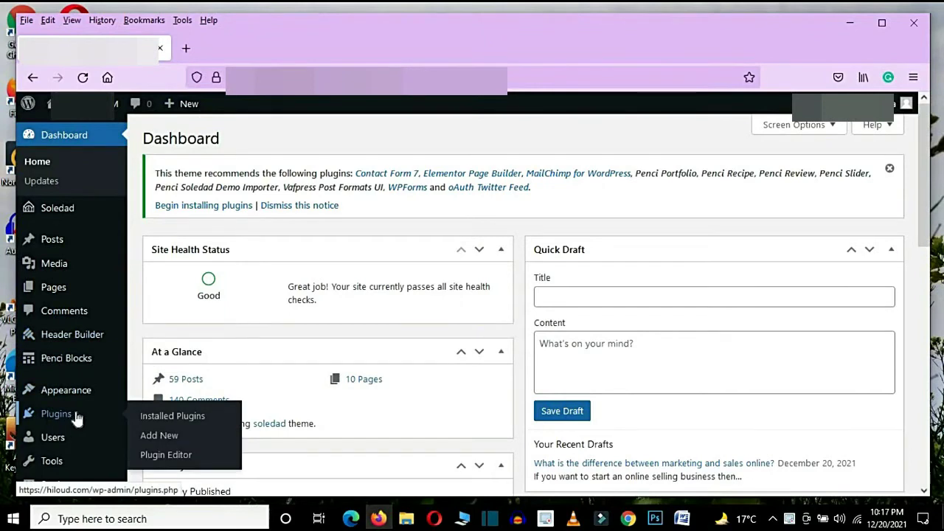
Step: Search the plugin directory for "yoast", and install and activate the Yoast SEO plugin
left_click(65, 416)
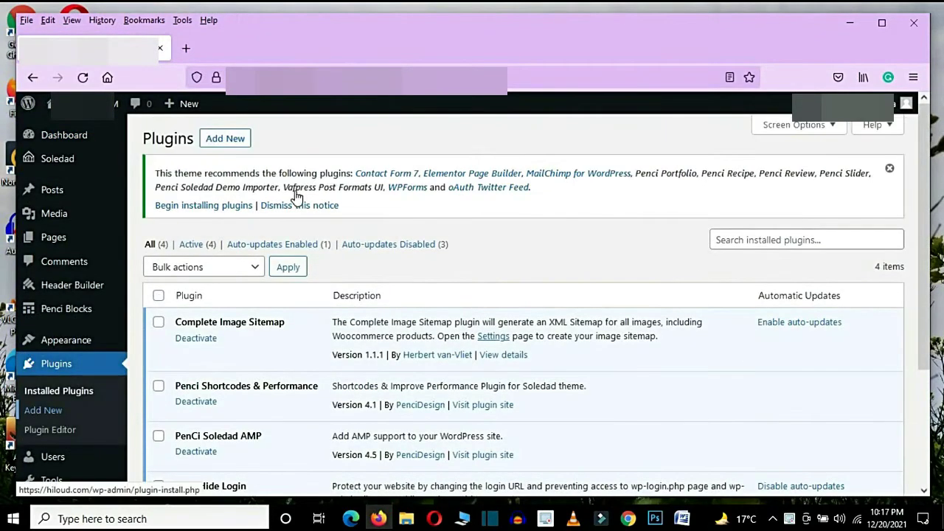
left_click(225, 140)
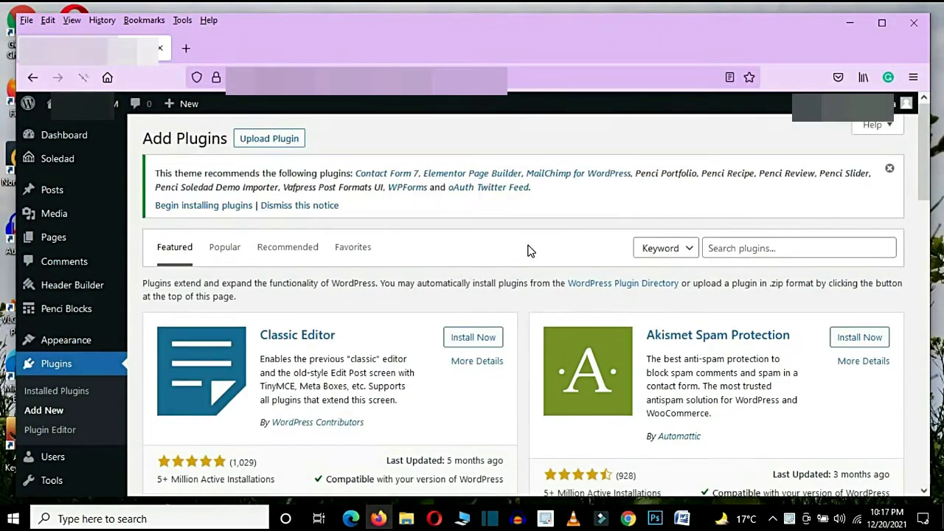
left_click(735, 249)
type("yoast")
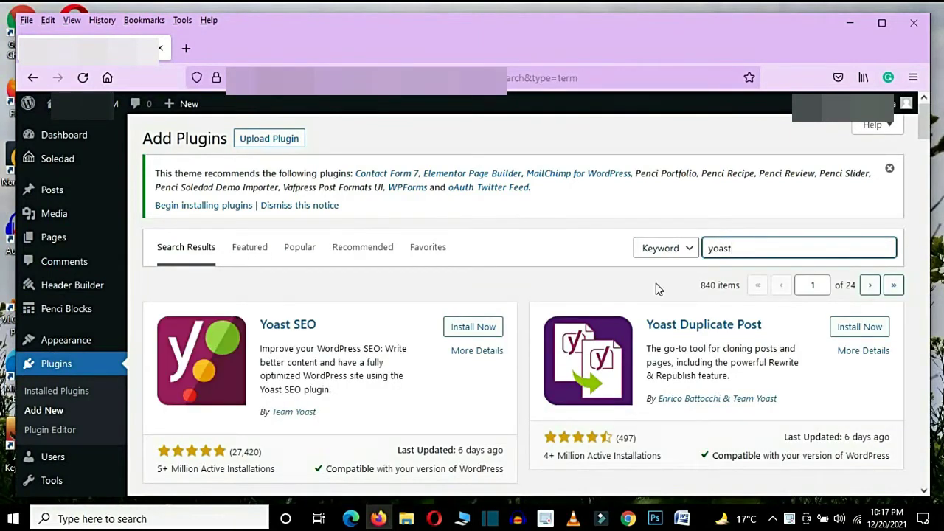
left_click(481, 333)
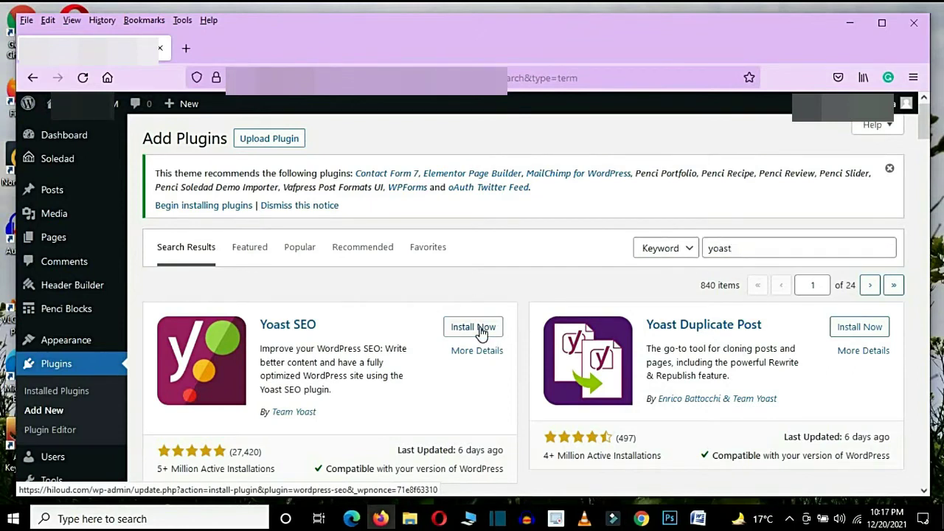
left_click(480, 333)
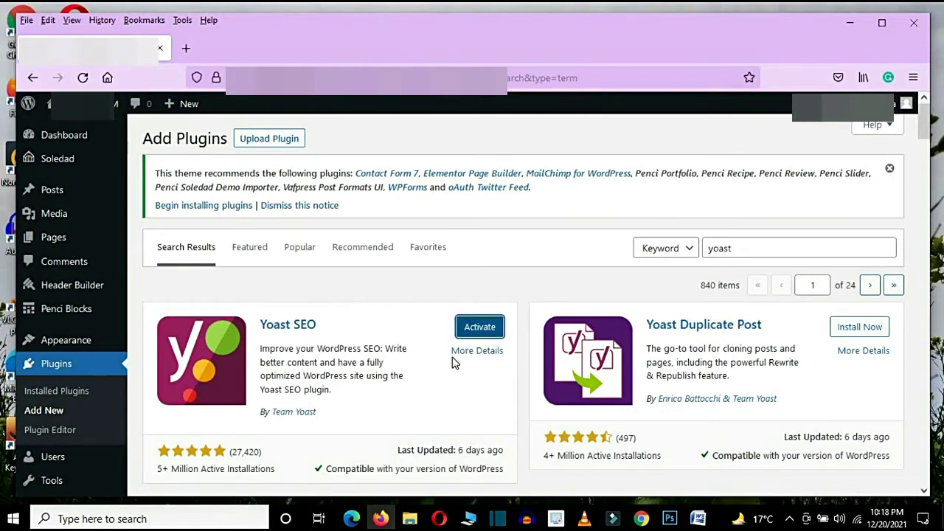
left_click(477, 336)
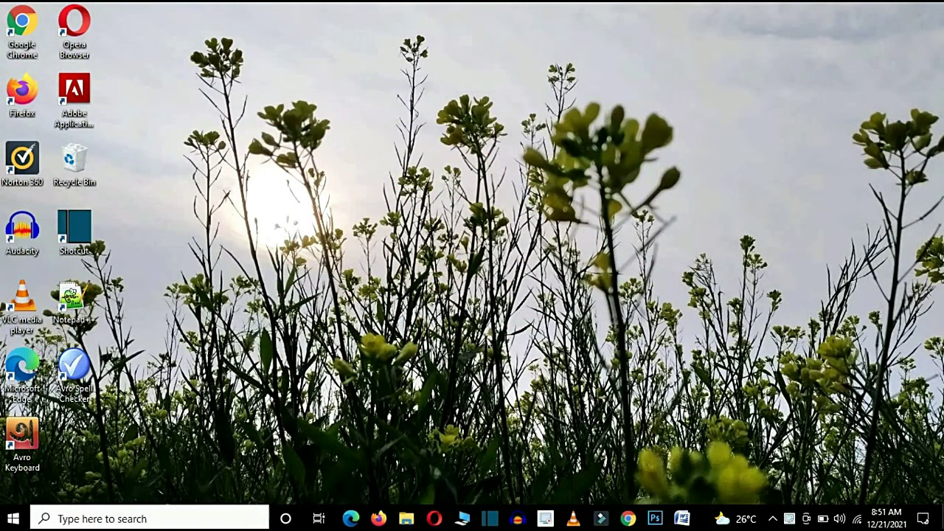
Step: Switch to Firefox and open the draft "What is the difference between marketing and sales online?" for editing from the posts list
left_click(377, 518)
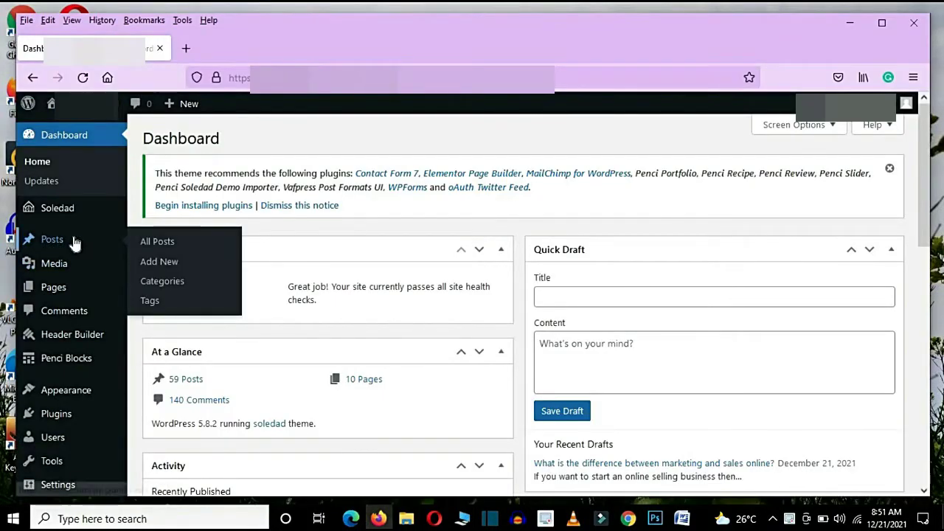
left_click(74, 243)
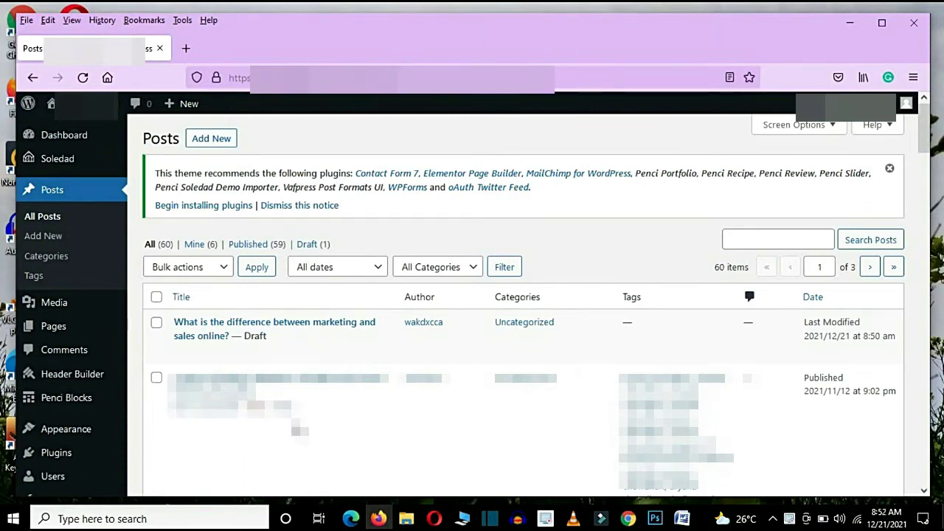
mouse_move(224, 348)
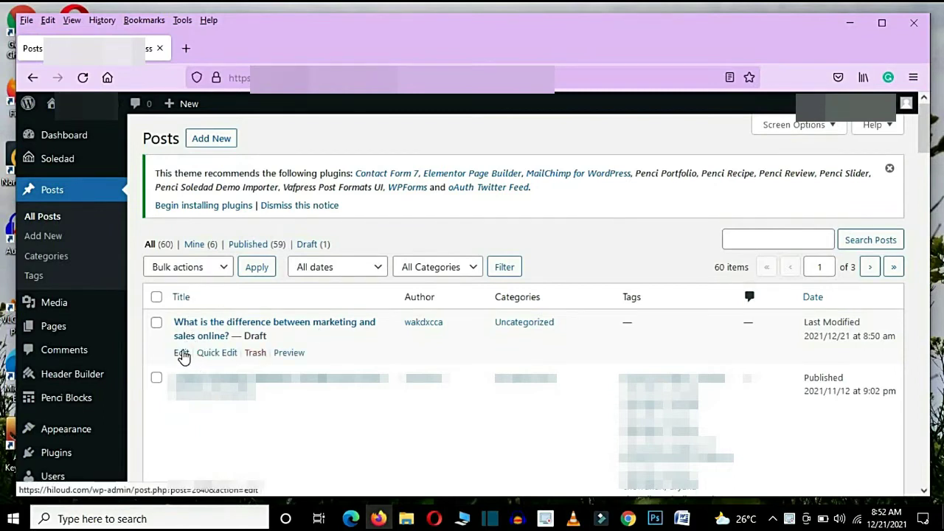
left_click(182, 354)
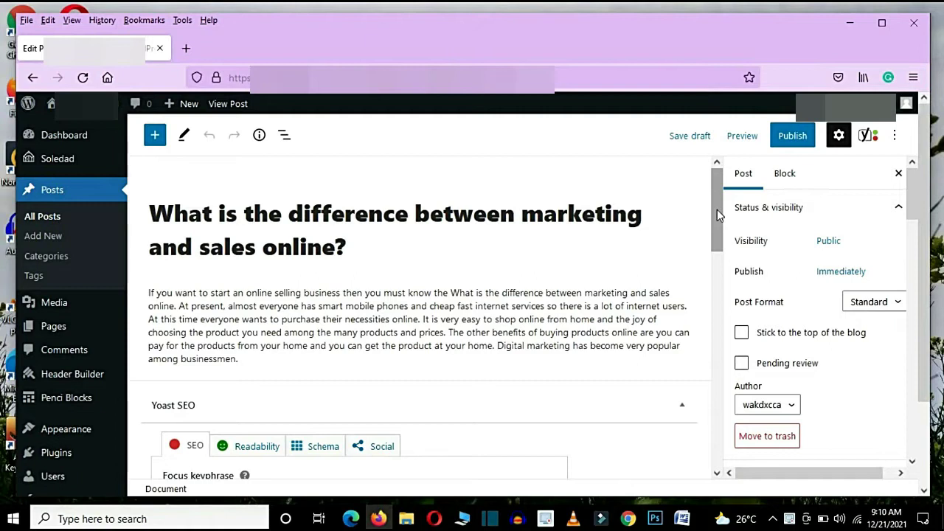
Step: Look through the post's Yoast SEO settings below the content and expand the SEO analysis
scroll(719, 233, "down", 1)
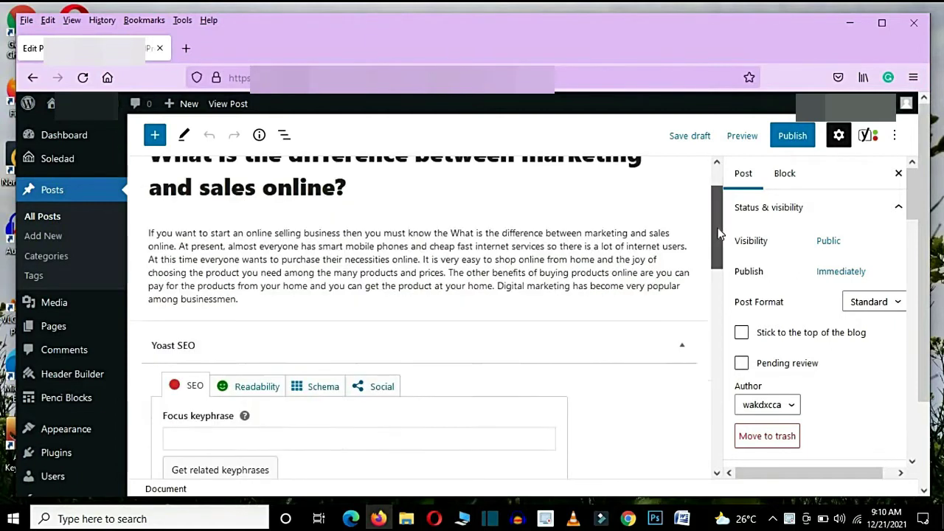
left_click_drag(719, 233, 714, 289)
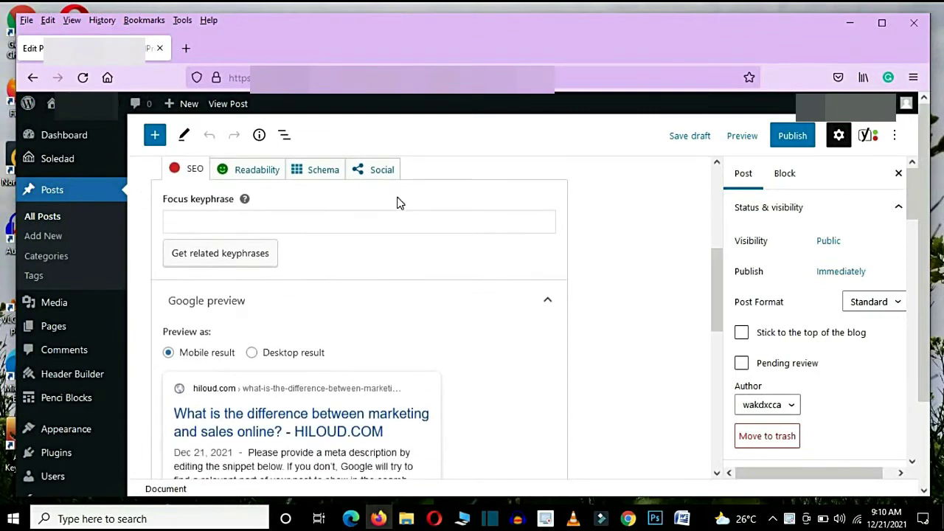
left_click_drag(716, 279, 717, 407)
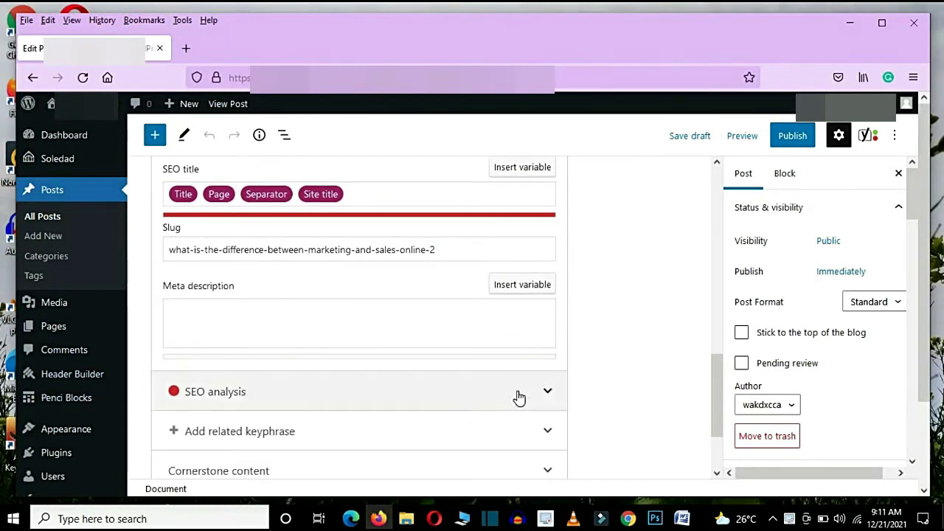
scroll(719, 397, "down", 3)
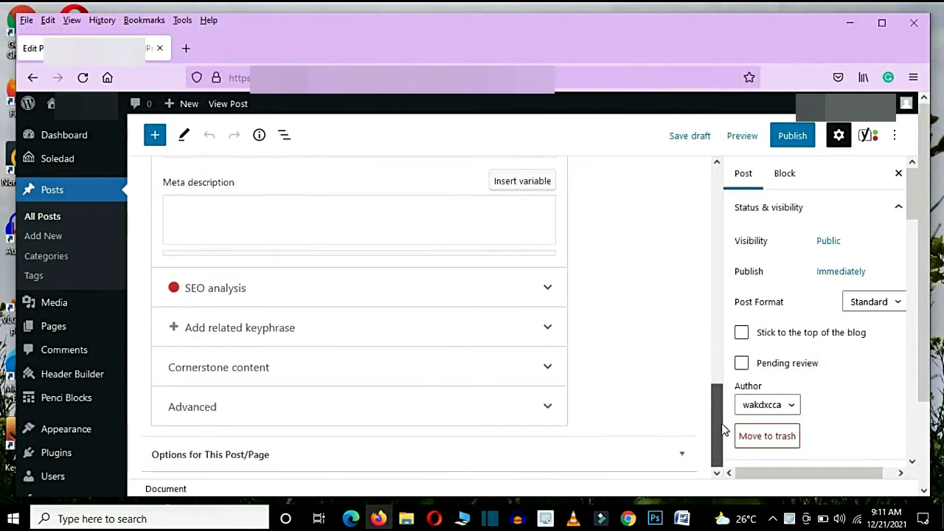
left_click(497, 282)
left_click_drag(721, 352, 722, 391)
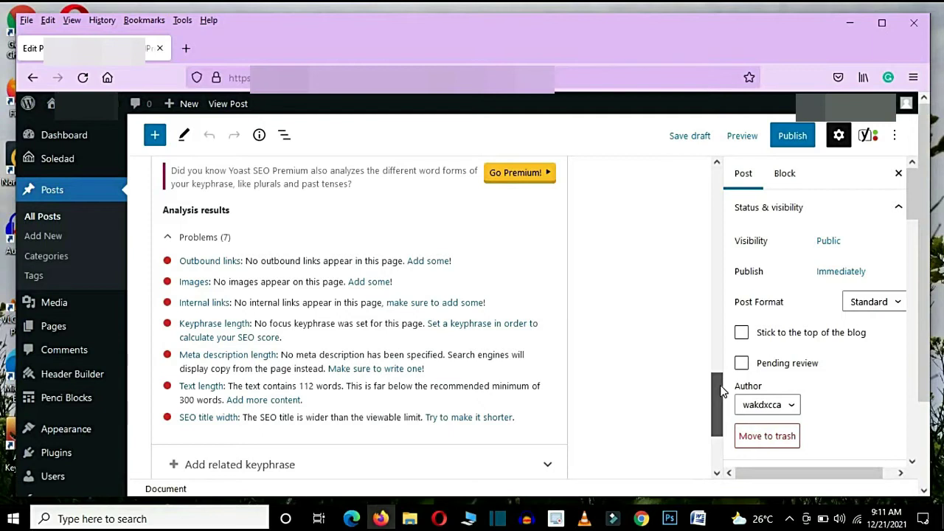
Step: Review the problems listed in the SEO analysis results, highlighting the outbound links and images messages
mouse_move(723, 393)
left_mouse_down()
mouse_move(722, 405)
mouse_move(723, 386)
left_mouse_up()
scroll(722, 383, "up", 1)
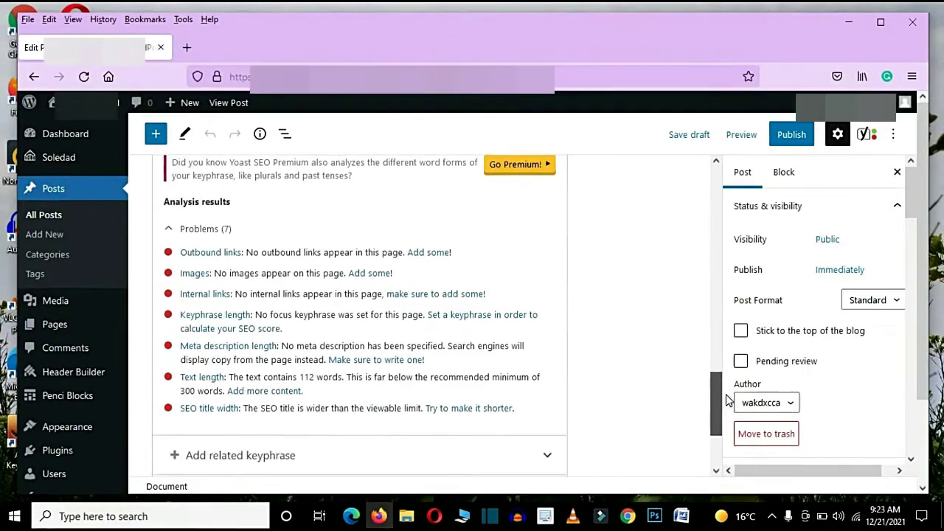
scroll(719, 391, "down", 1)
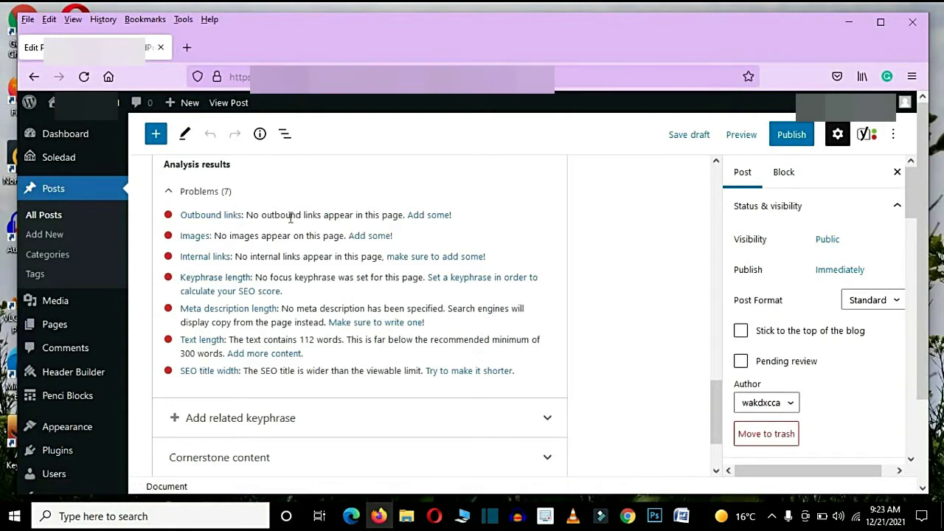
left_click_drag(246, 215, 405, 217)
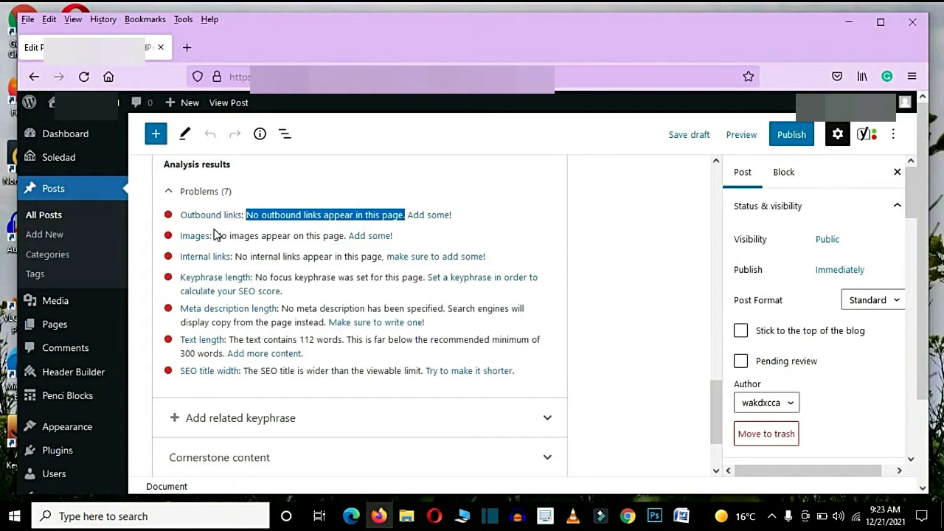
left_click_drag(214, 235, 351, 242)
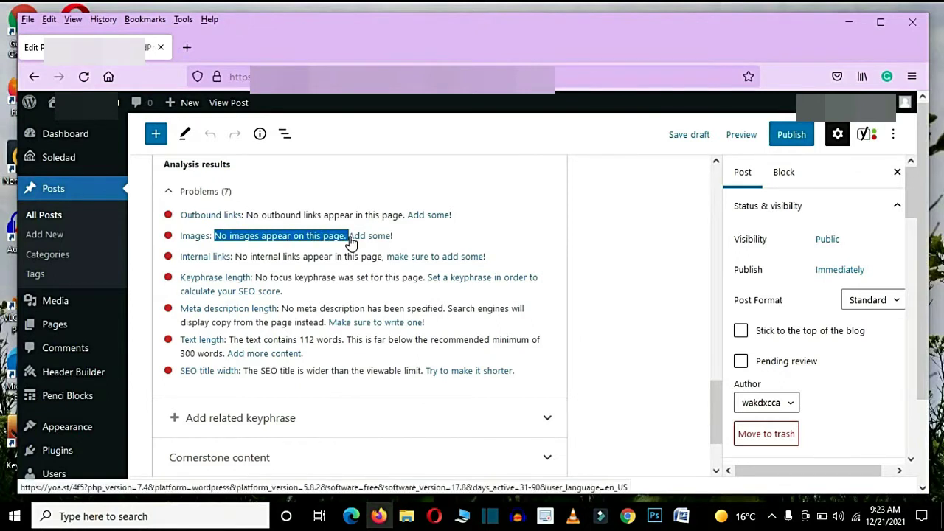
left_click(622, 259)
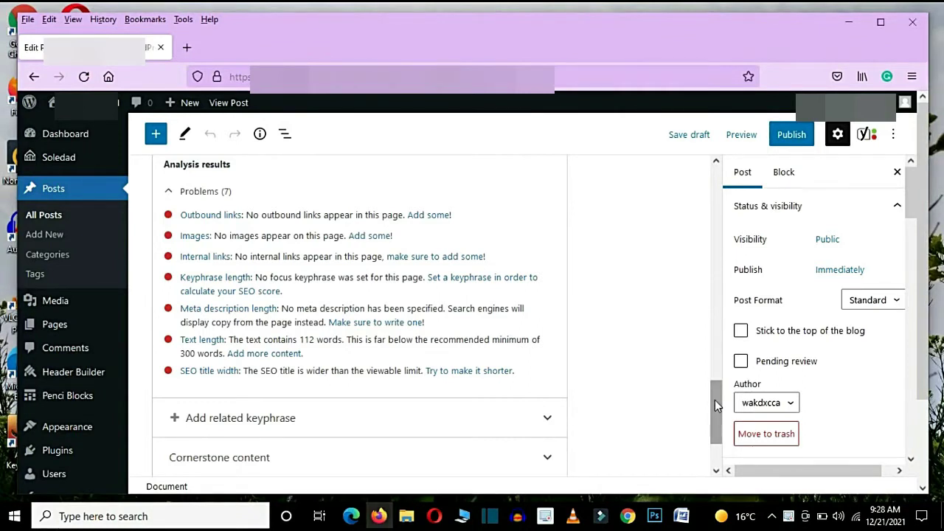
mouse_move(715, 388)
left_mouse_down()
mouse_move(706, 236)
mouse_move(715, 341)
mouse_move(704, 432)
mouse_move(708, 391)
left_mouse_up()
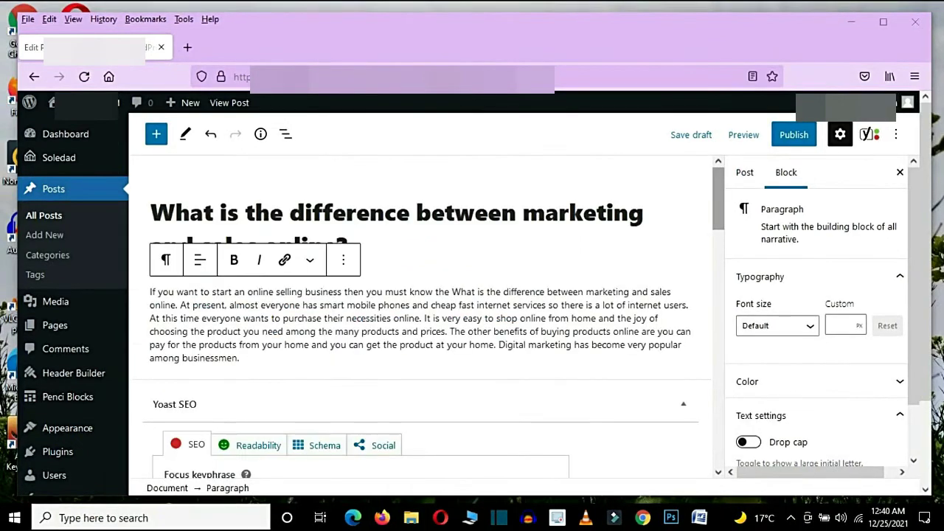
Step: Enter "What is the difference between marketing and sales online" as the post's focus keyphrase in Yoast SEO
scroll(733, 276, "down", 10)
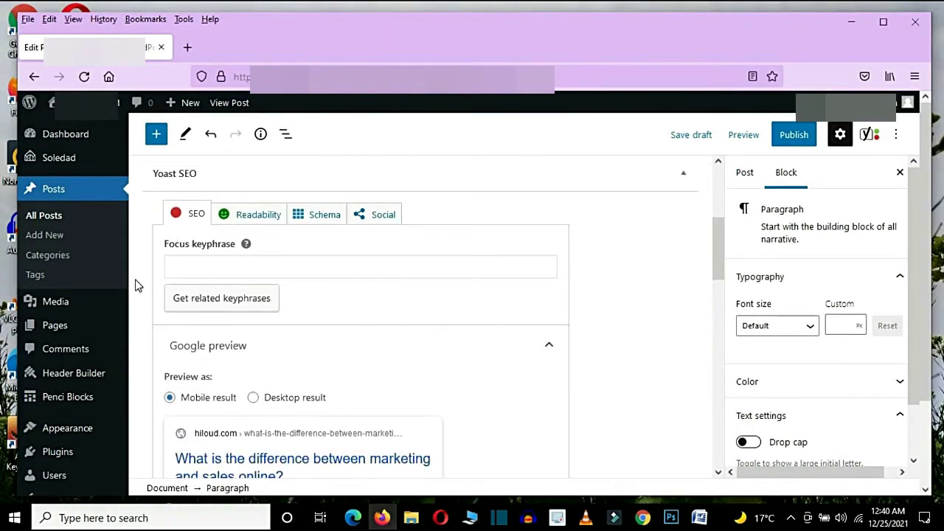
left_click(337, 270)
type("What is the difference between marketing and sales online")
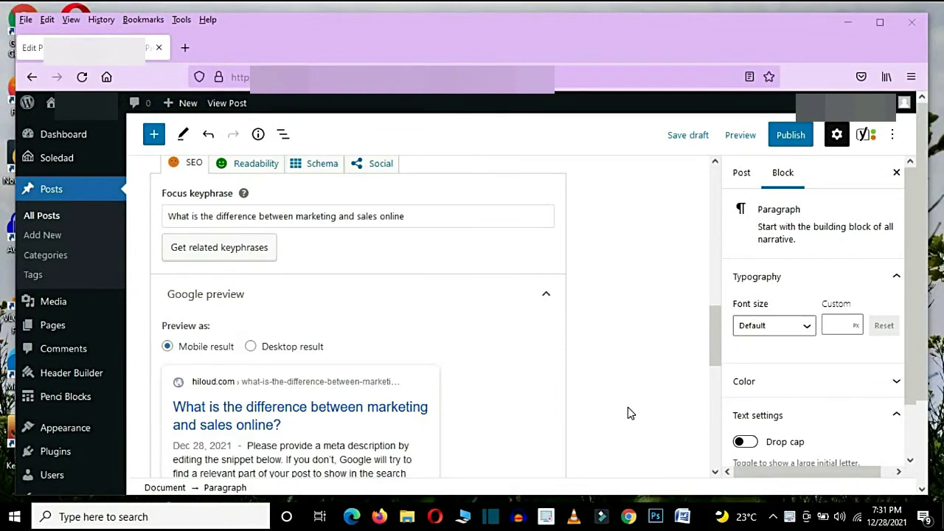
key("ctrl+s")
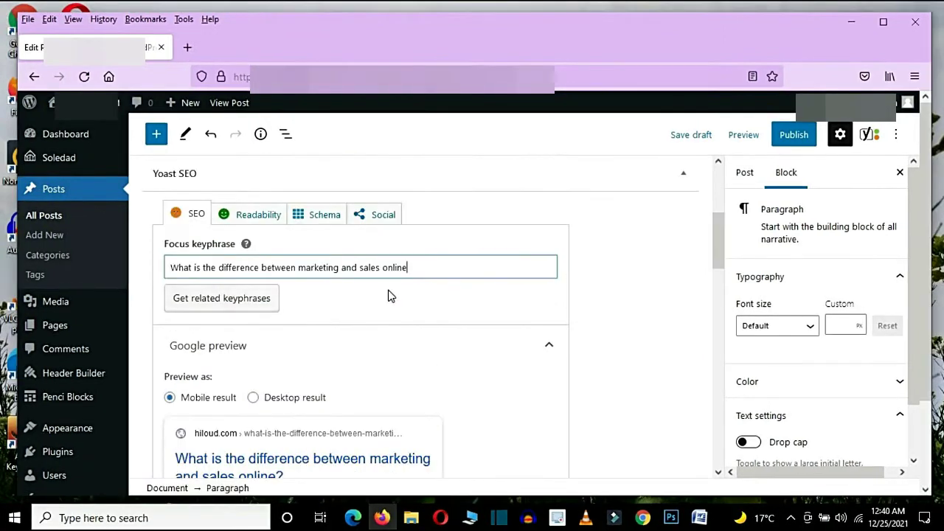
left_click_drag(410, 267, 168, 267)
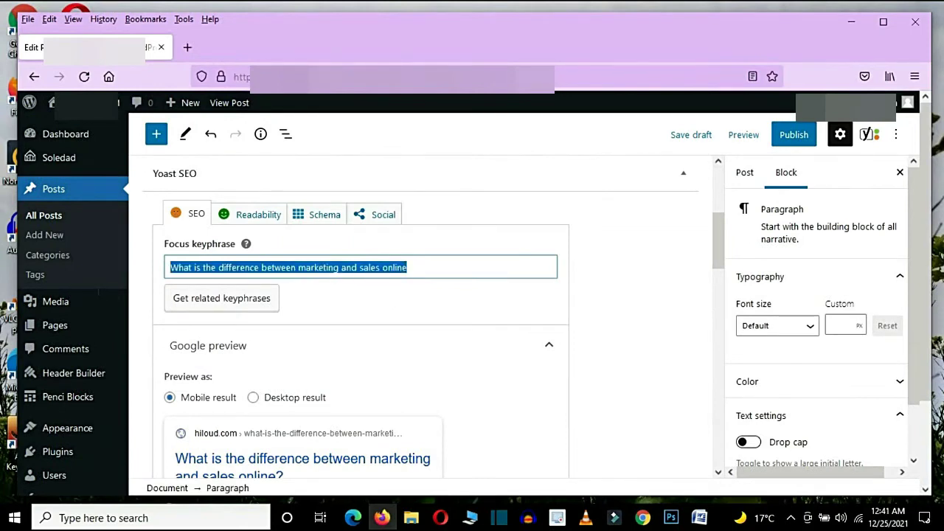
left_click(499, 311)
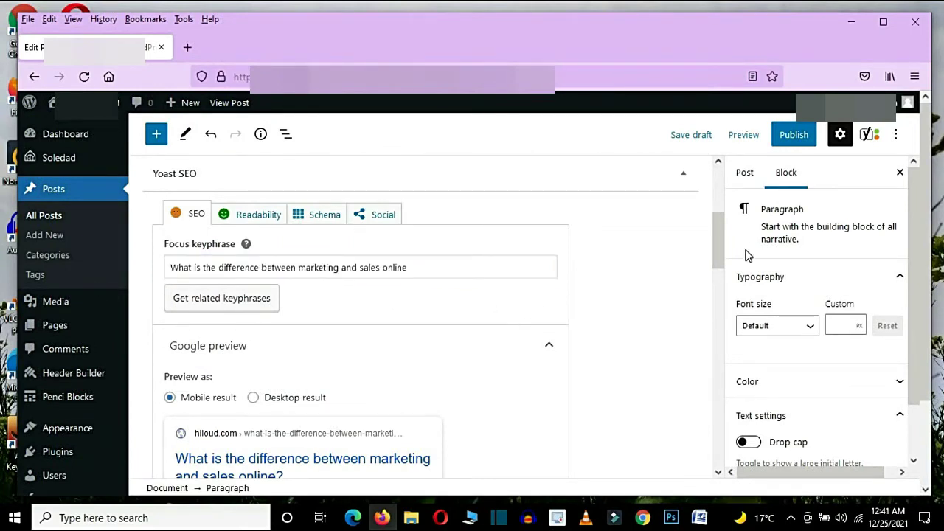
Step: Review the good results in the SEO analysis, highlighting the keyphrase length message
left_click_drag(723, 243, 717, 410)
left_click_drag(298, 300, 169, 300)
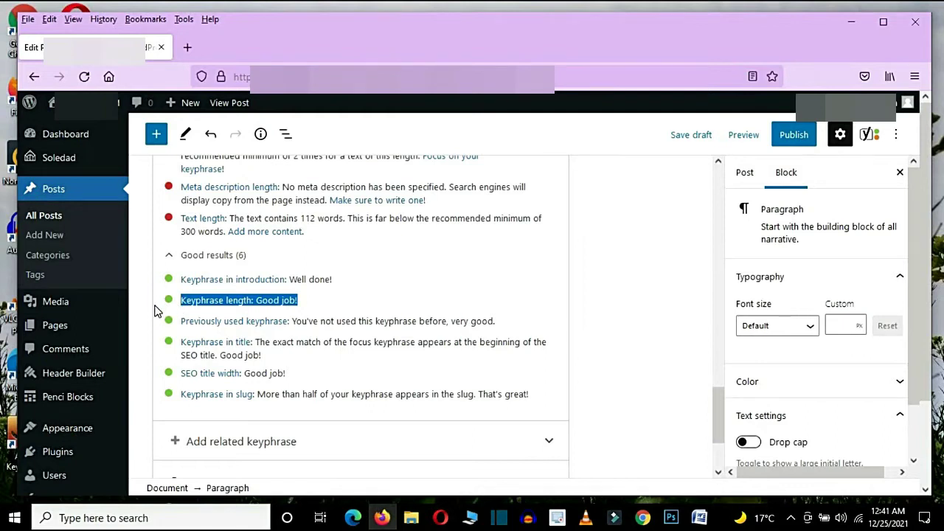
left_click(157, 314)
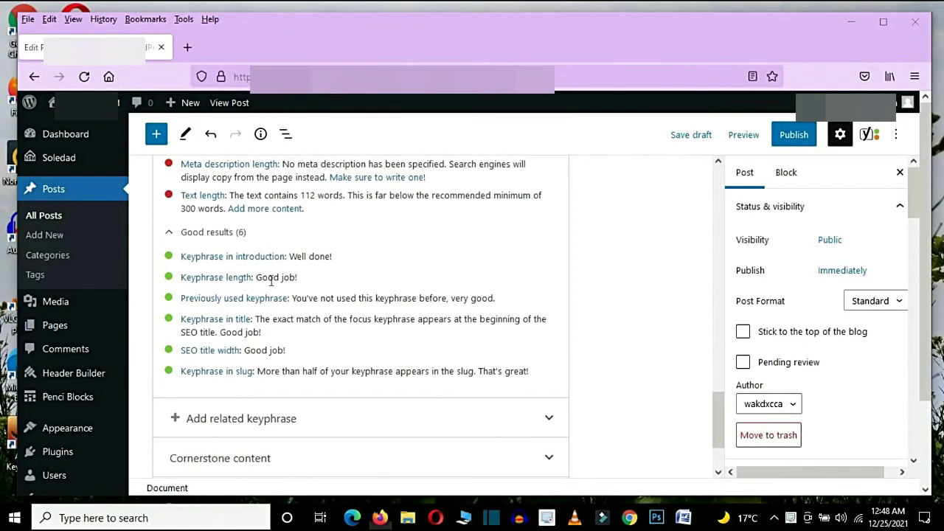
triple_click(174, 286)
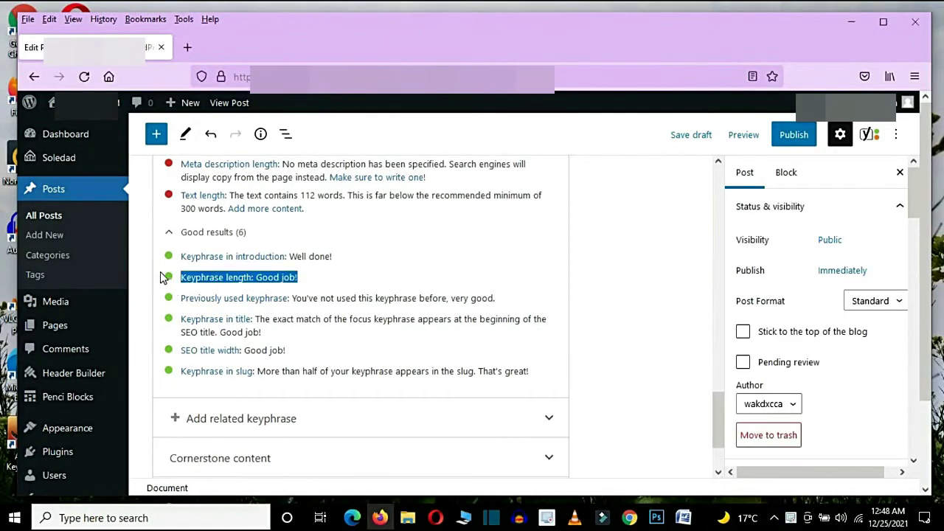
left_click(157, 288)
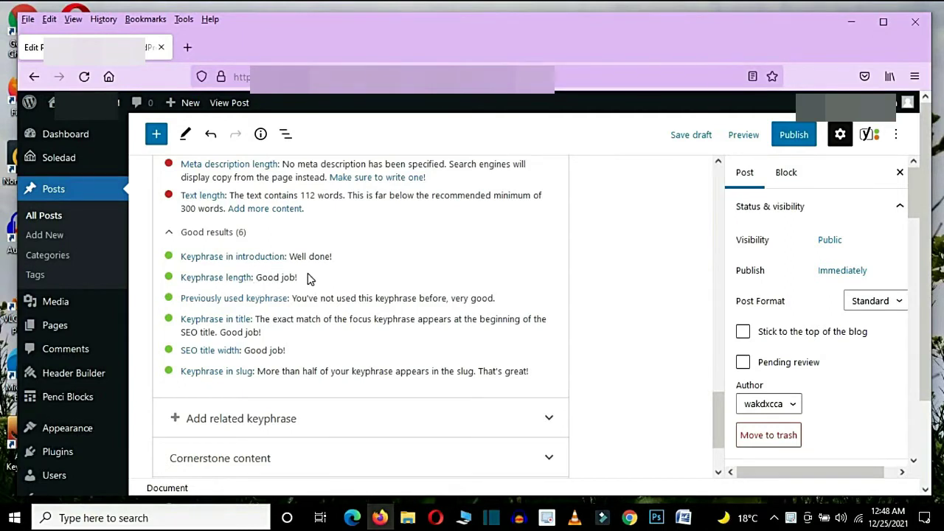
Step: Compare the focus keyphrase with the post title by highlighting each of them
left_click_drag(406, 336, 156, 354)
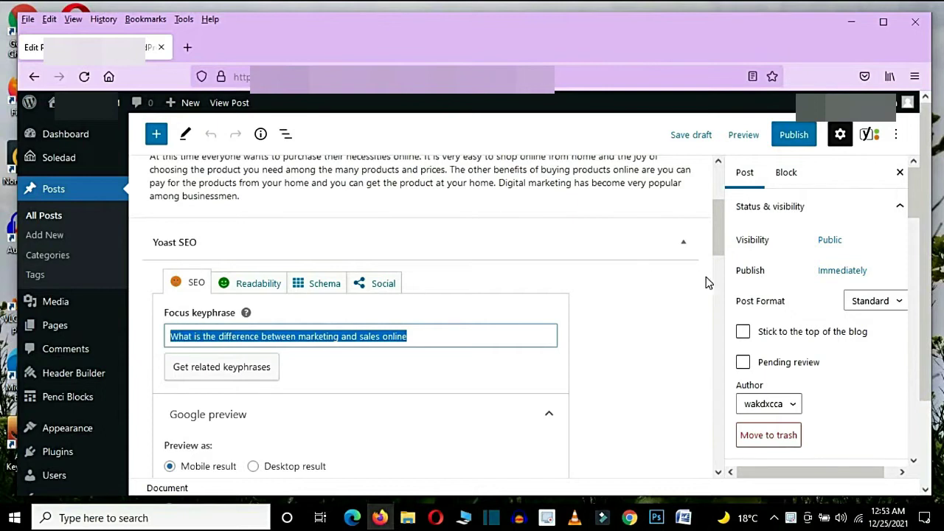
left_click(668, 325)
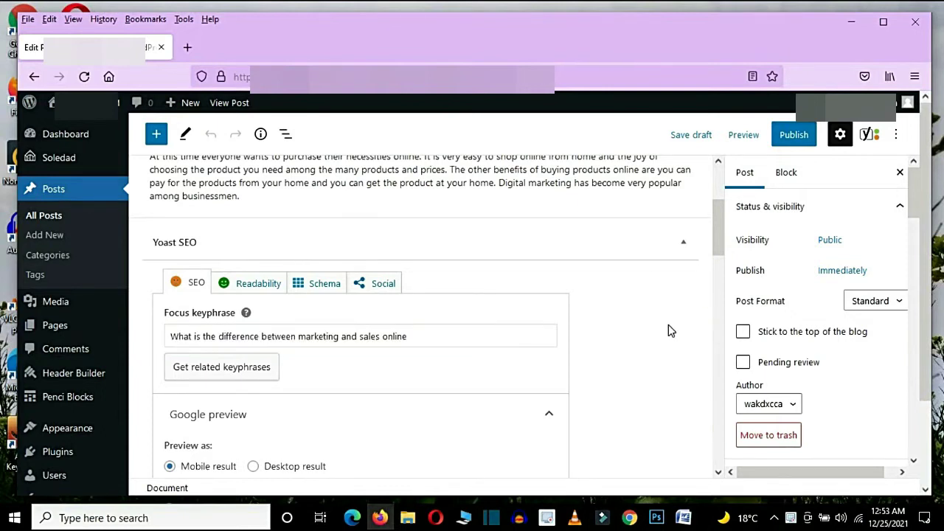
scroll(193, 227, "up", 4)
left_click_drag(151, 230, 335, 247)
scroll(493, 355, "down", 3)
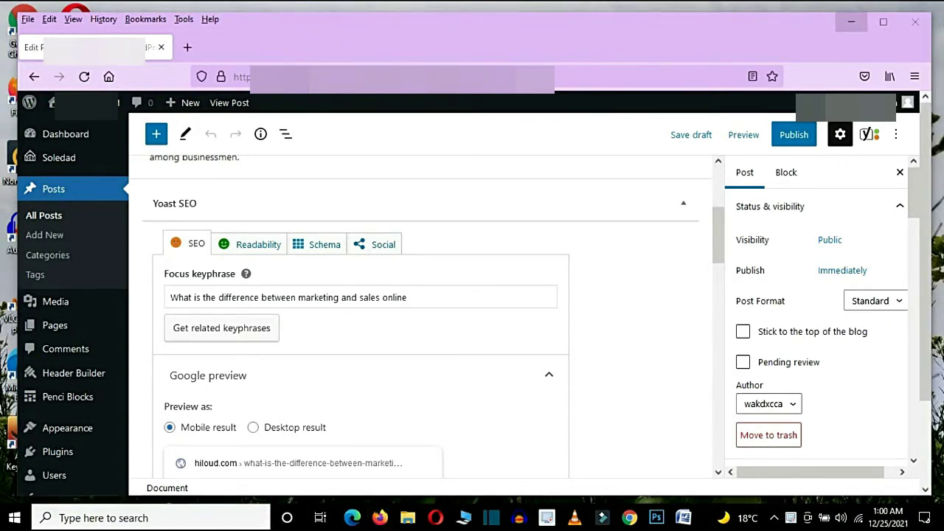
Step: Switch to Word and examine the sample blog post title and focus keyphrase, highlighting "create a website" within the title
left_click(851, 22)
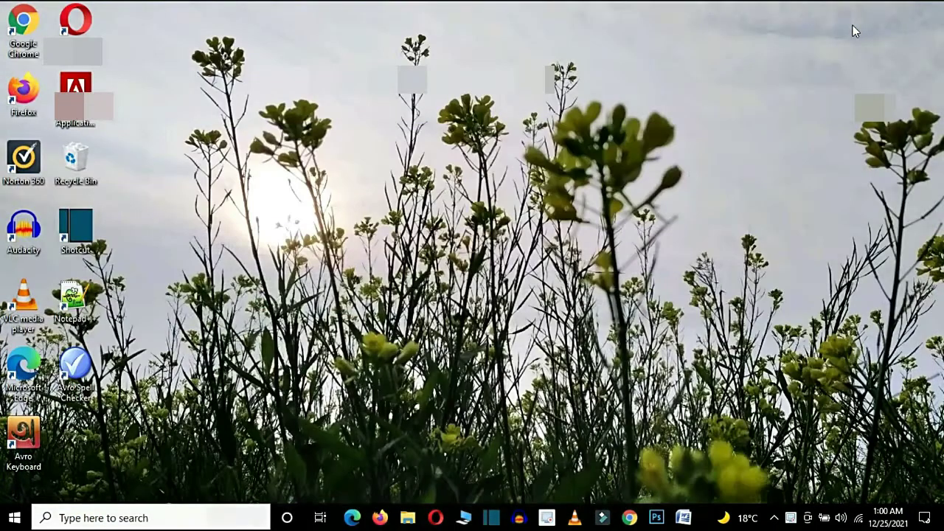
left_click(683, 517)
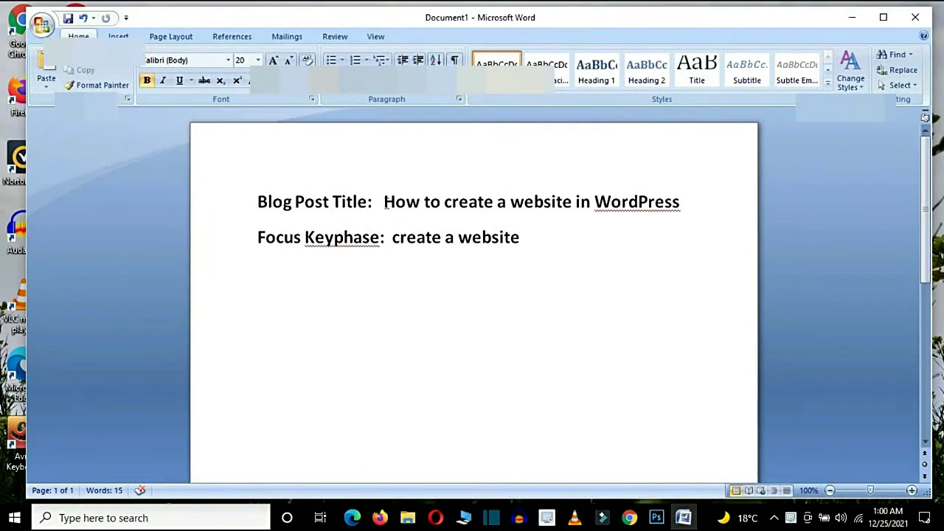
left_click_drag(383, 202, 636, 216)
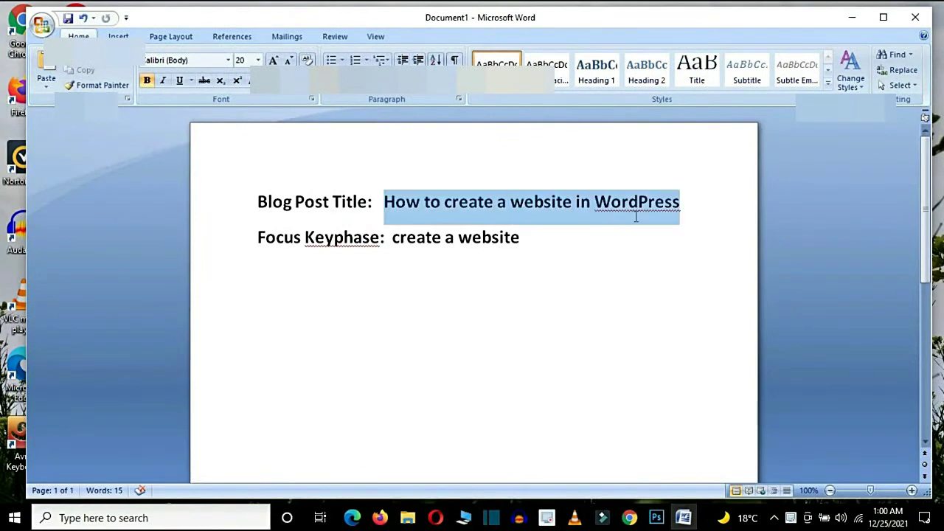
left_click(611, 274)
left_click_drag(391, 237, 529, 243)
left_click(571, 298)
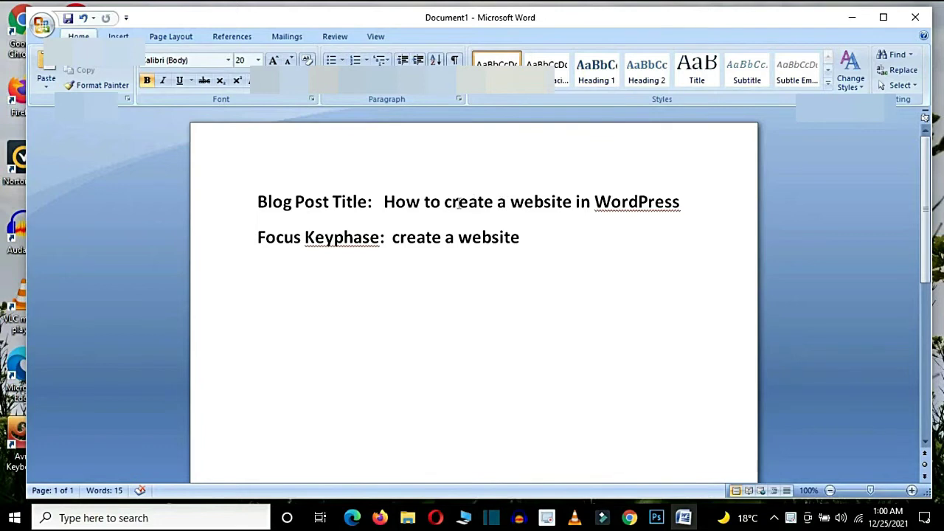
left_click_drag(444, 202, 568, 209)
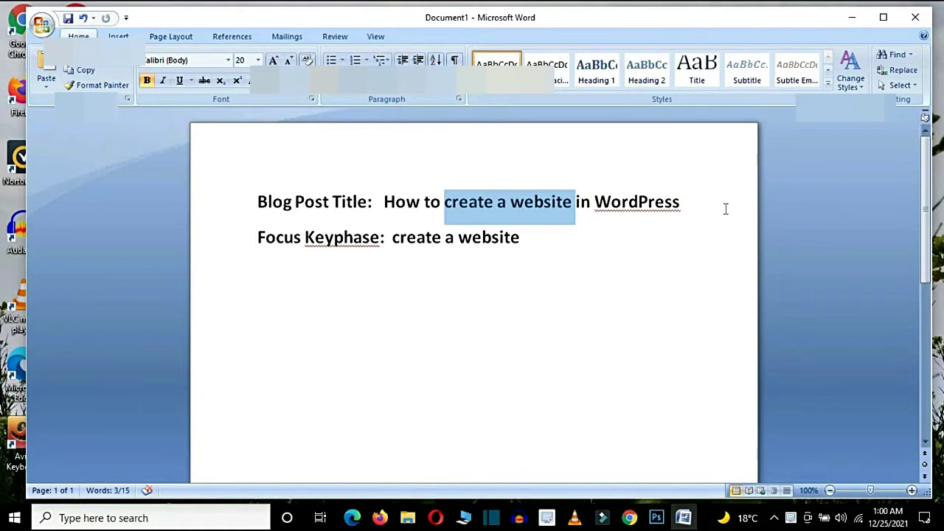
left_click(638, 238)
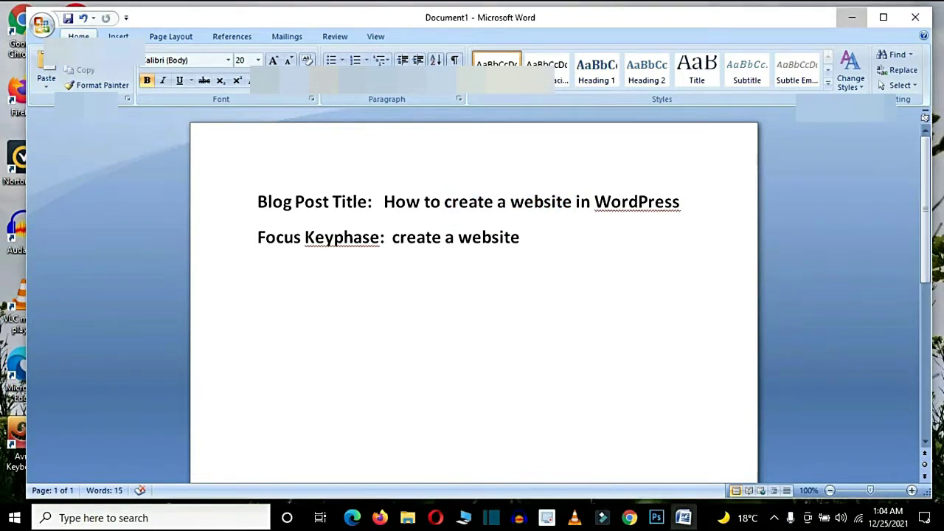
left_click(684, 518)
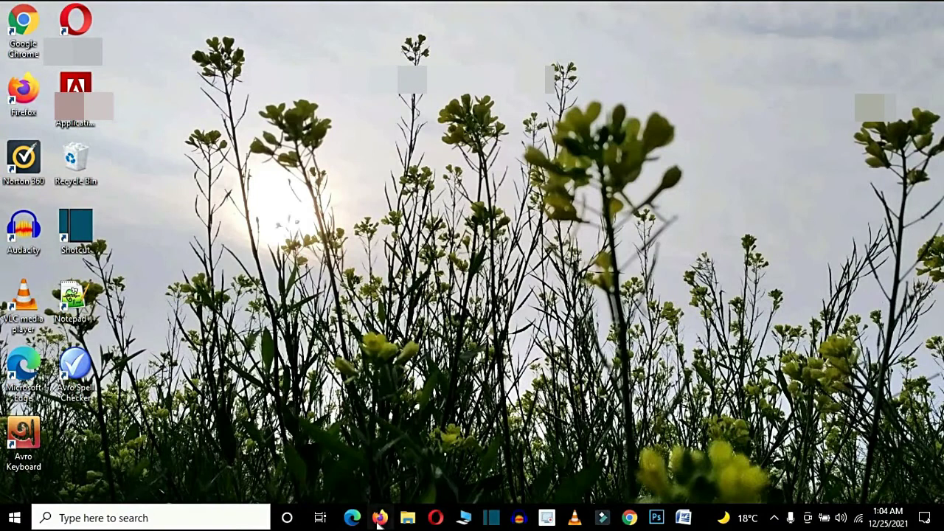
Step: Return to the post in Firefox and highlight its focus keyphrase and title for comparison
left_click(379, 518)
left_click_drag(410, 297, 130, 293)
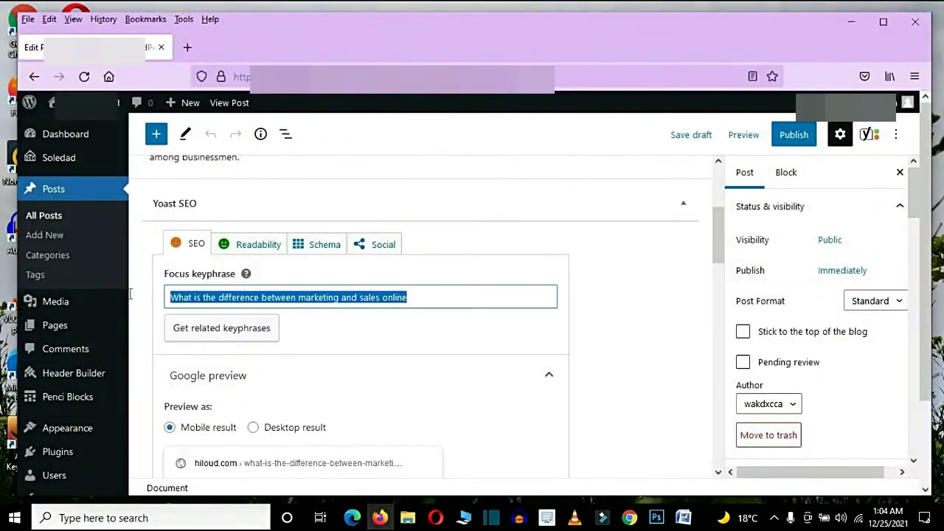
left_click(664, 297)
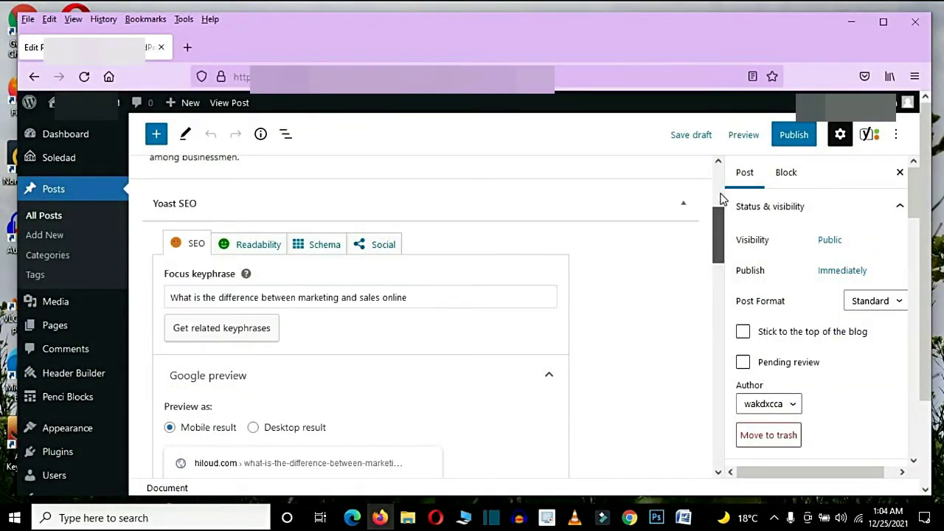
scroll(622, 185, "up", 5)
left_click_drag(151, 214, 335, 250)
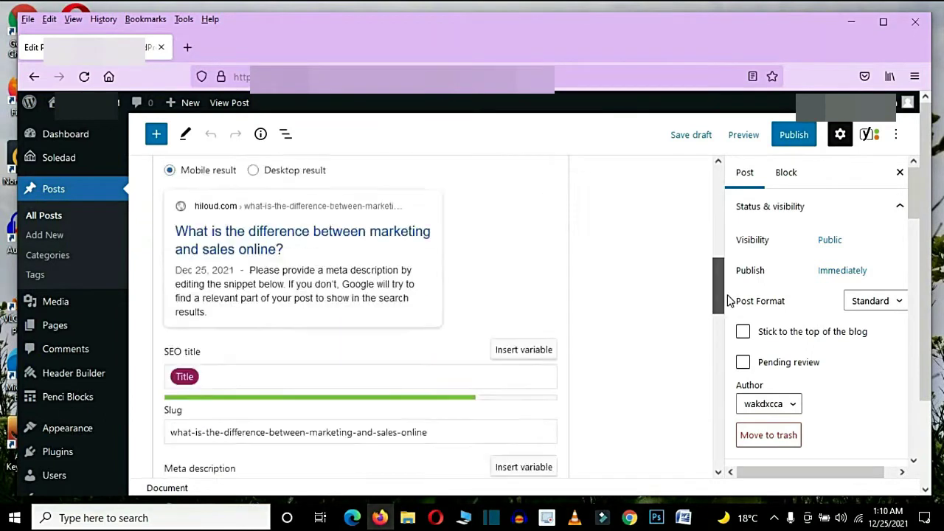
Step: Copy the first two sentences of the post's opening paragraph into the Yoast SEO meta description
left_click_drag(727, 301, 735, 331)
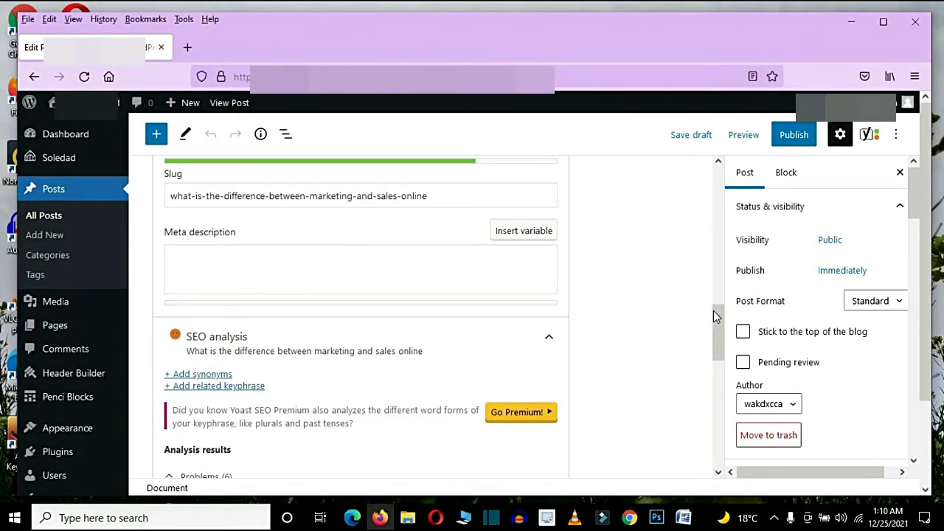
left_click_drag(722, 331, 722, 193)
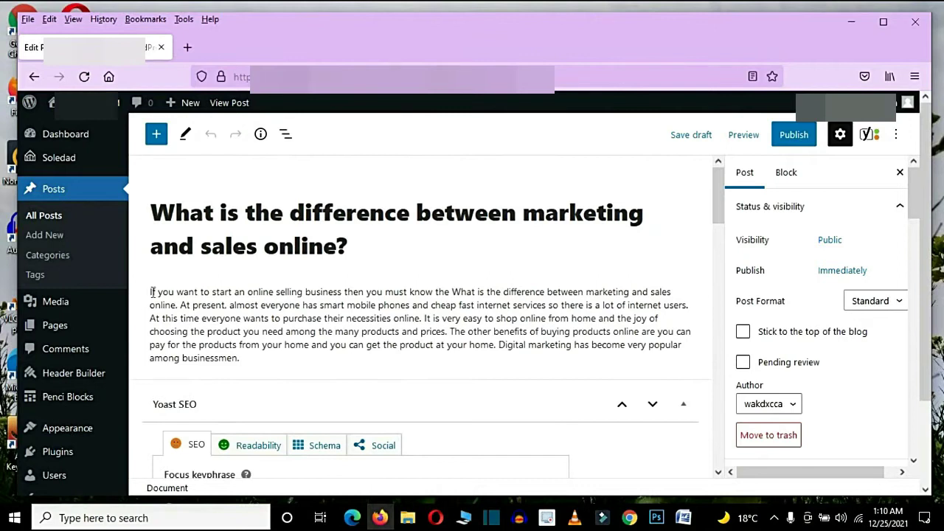
left_click_drag(151, 292, 689, 305)
key("ctrl+c")
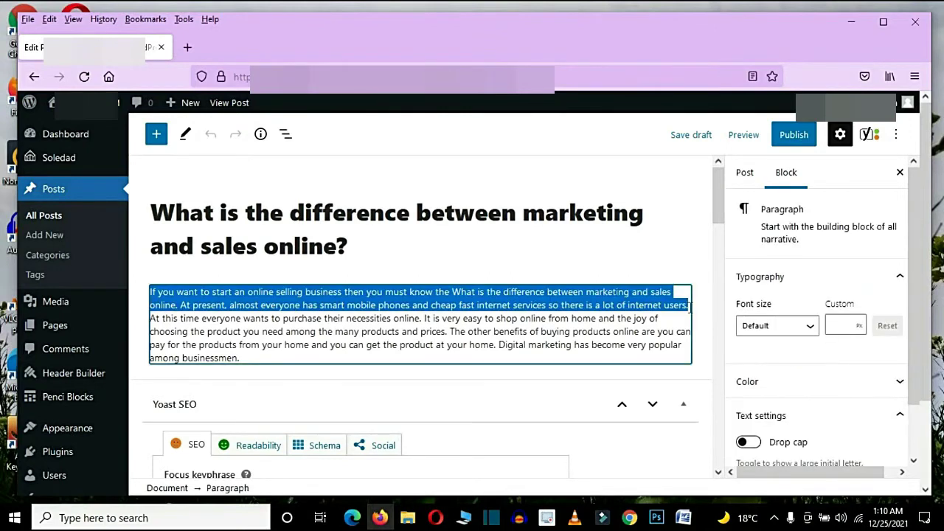
scroll(723, 319, "down", 10)
left_click(312, 310)
key("ctrl+v")
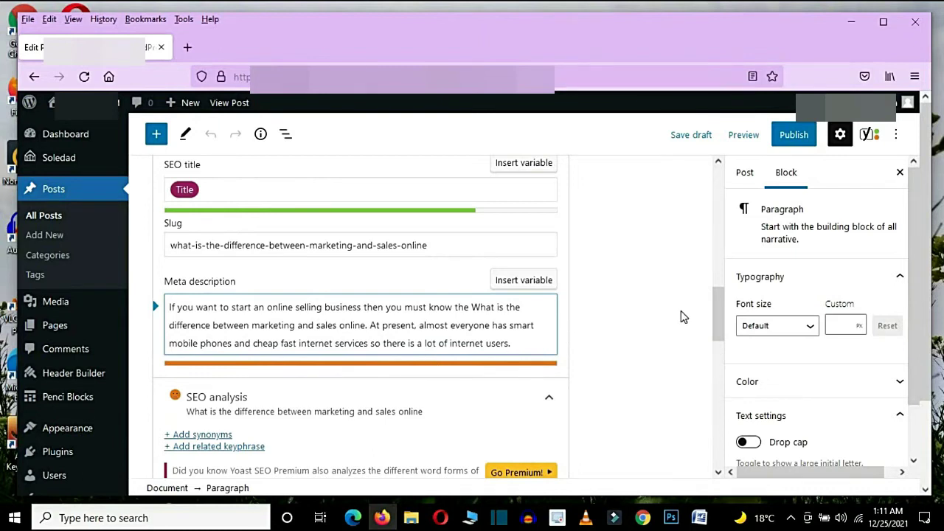
Step: Highlight the focus keyphrase and locate the same phrase in the post's opening sentence
left_click_drag(714, 321, 712, 225)
left_click_drag(410, 369, 169, 368)
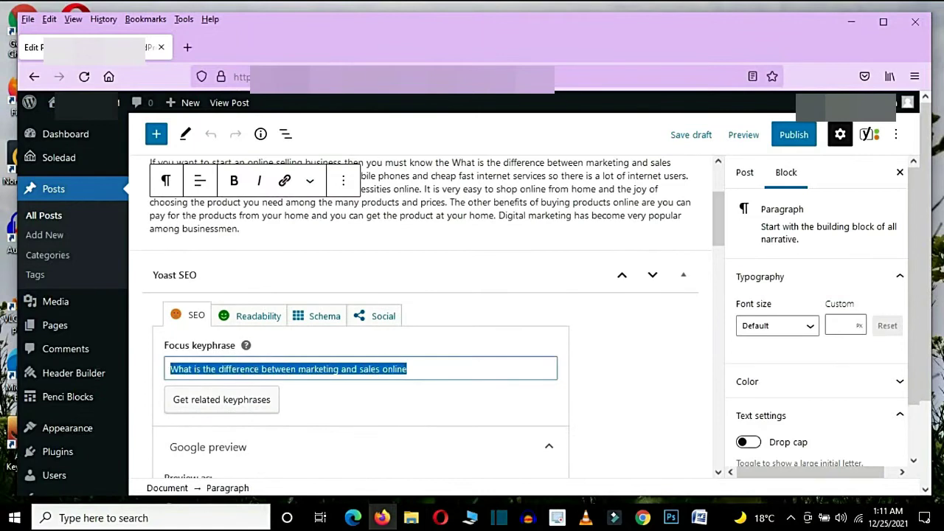
left_click_drag(714, 221, 714, 193)
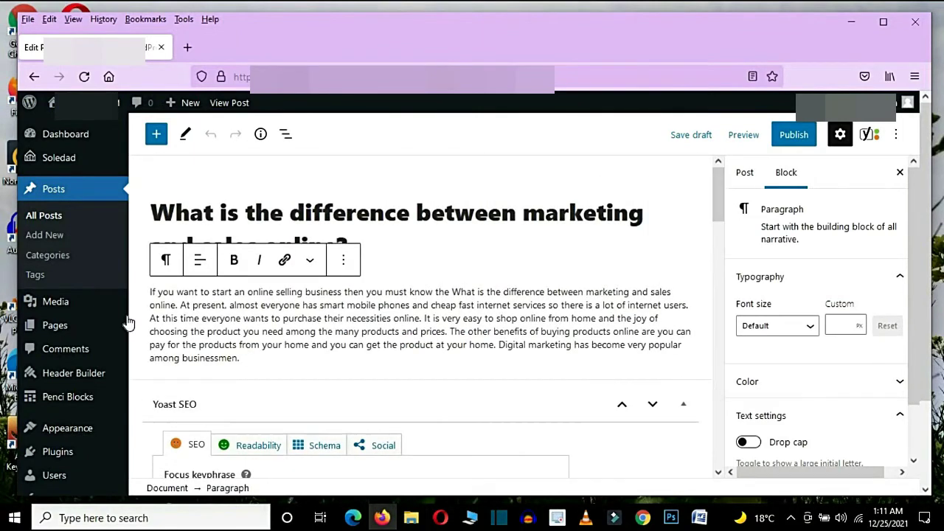
left_click_drag(452, 292, 178, 304)
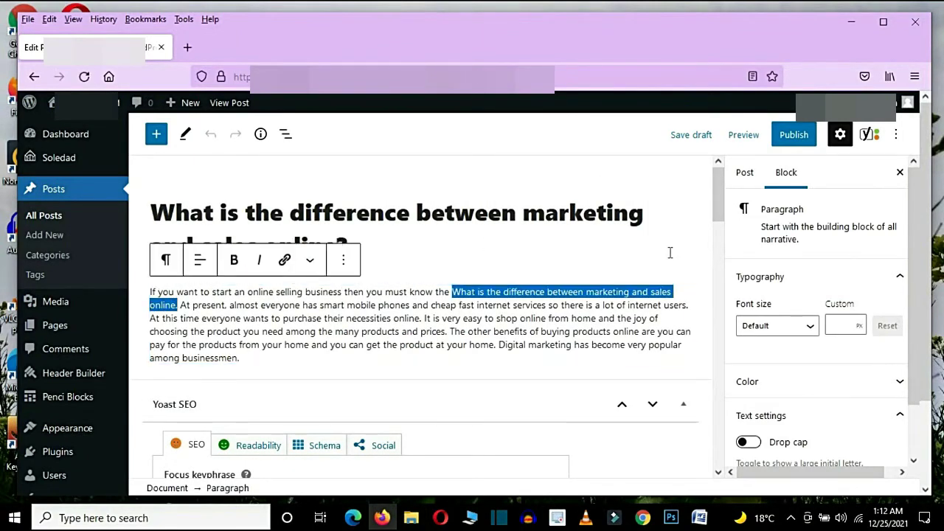
Step: Shorten the meta description by deleting its ending from "phones and cheap fast internet services" onward
left_click_drag(721, 199, 366, 343)
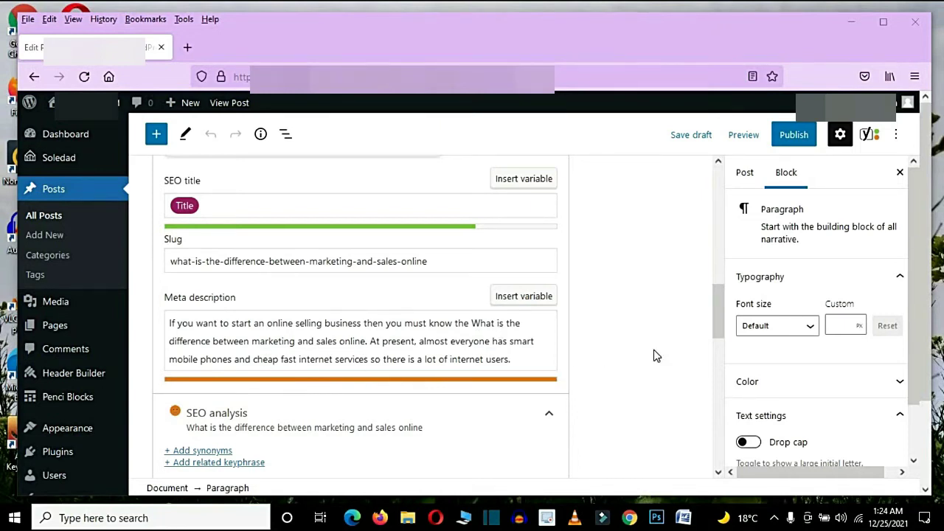
left_click(533, 364)
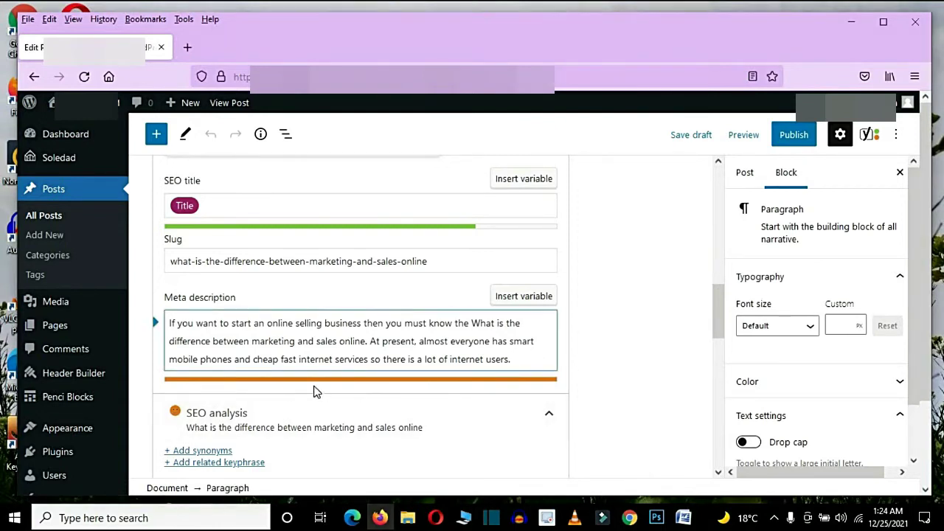
left_click(531, 364)
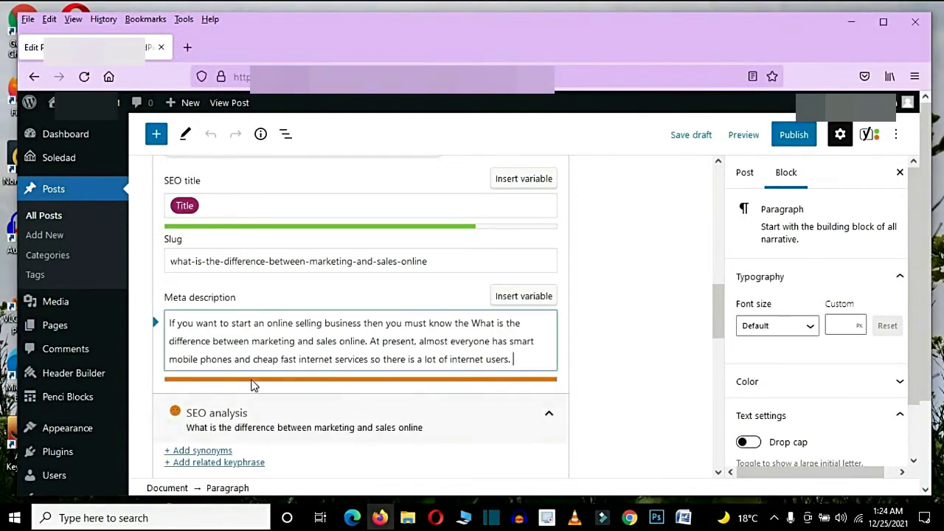
key("BackSpace")
key("BackSpace")
key("BackSpace")
key("BackSpace")
key("BackSpace")
key("BackSpace")
key("BackSpace")
key("BackSpace")
key("BackSpace")
key("BackSpace")
key("BackSpace")
key("BackSpace")
key("BackSpace")
key("BackSpace")
key("BackSpace")
key("BackSpace")
key("BackSpace")
key("BackSpace")
key("BackSpace")
key("BackSpace")
key("BackSpace")
key("BackSpace")
key("BackSpace")
key("BackSpace")
key("BackSpace")
key("BackSpace")
key("BackSpace")
key("BackSpace")
key("BackSpace")
key("BackSpace")
key("BackSpace")
key("BackSpace")
key("BackSpace")
key("BackSpace")
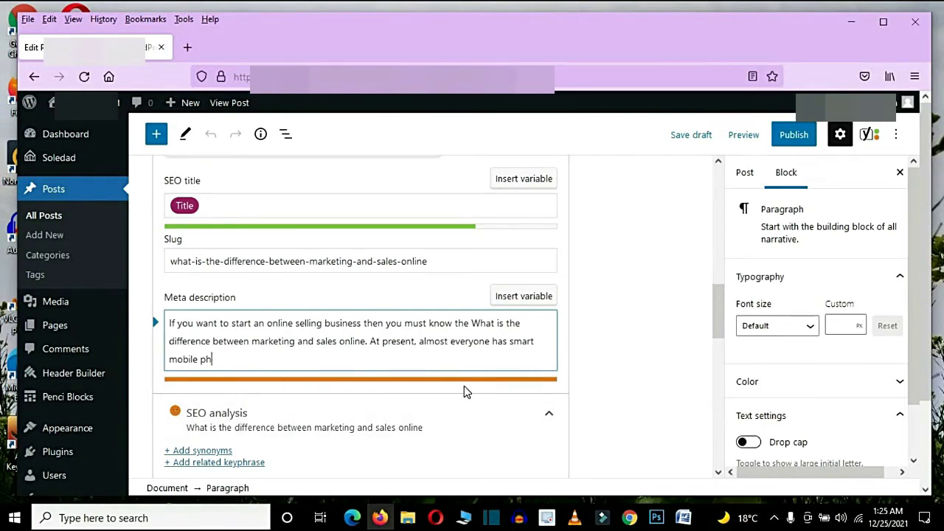
key("BackSpace")
key("BackSpace")
key("BackSpace")
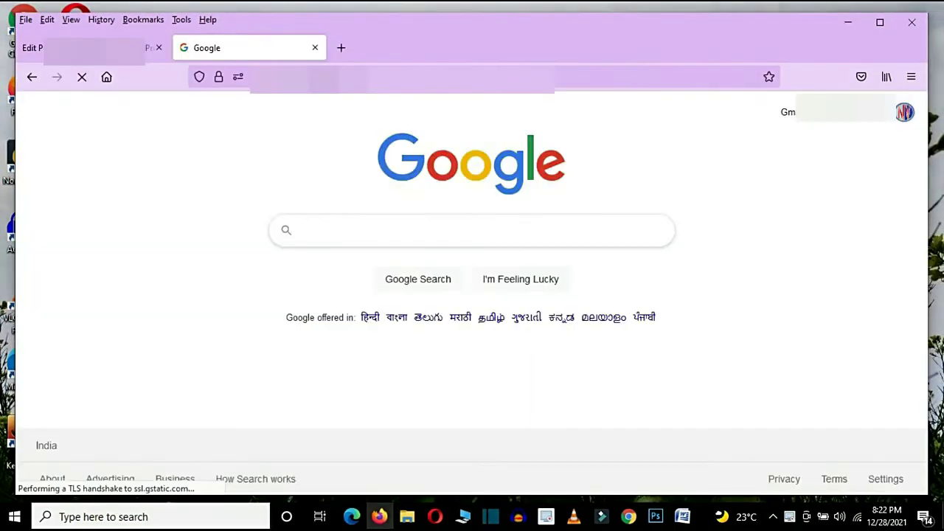
Step: Search Google for "what is digital marketing course"
type("what is digital marketi")
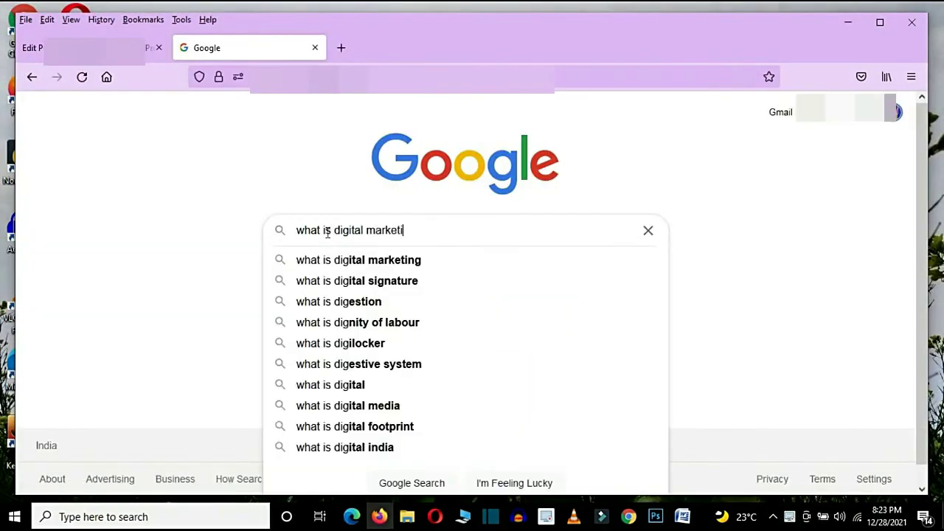
type("ng")
key("Down")
key("Down")
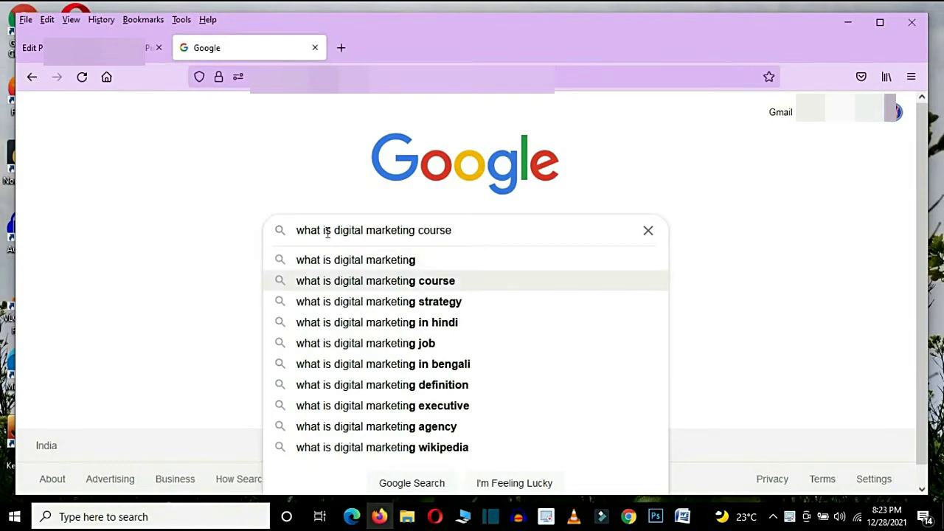
key("Return")
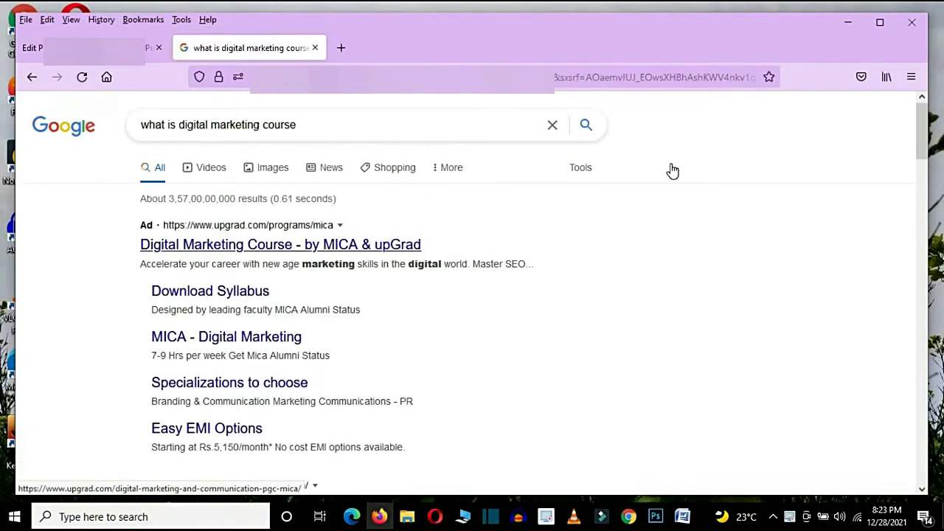
Step: Highlight the description snippet under the Simplilearn search result as a meta description example, and close the Google tab
scroll(516, 295, "down", 10)
left_click_drag(398, 131, 530, 205)
left_click_drag(336, 234, 143, 221)
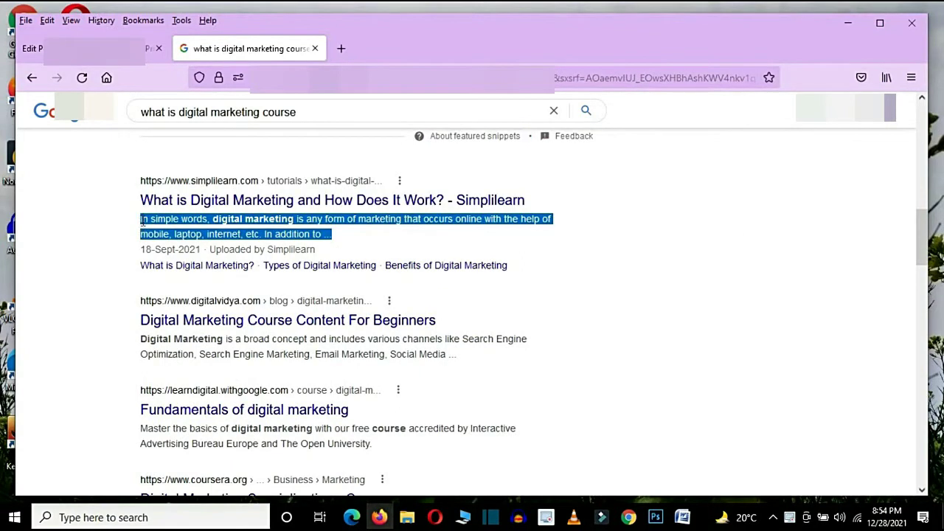
left_click(796, 256)
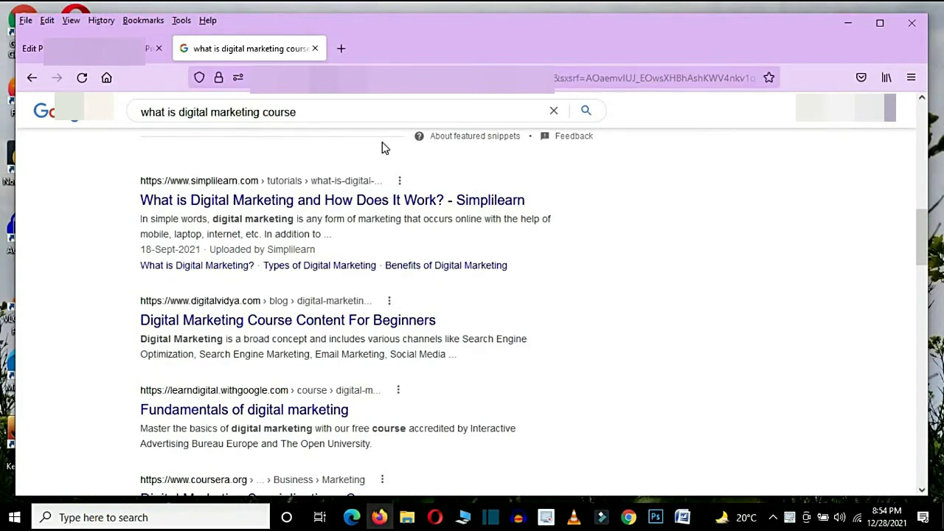
left_click(315, 48)
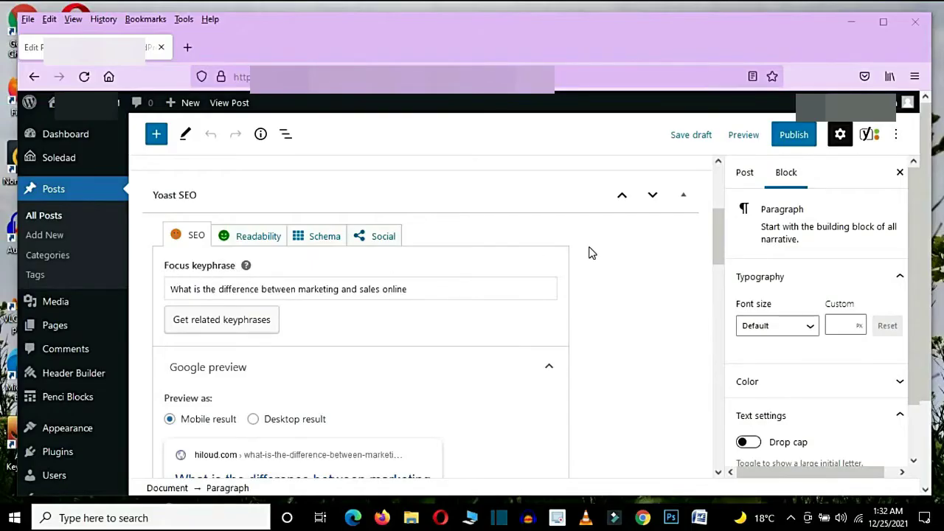
Step: Review the Yoast SEO analysis of the post and highlight the Images entry under Problems
scroll(664, 295, "down", 5)
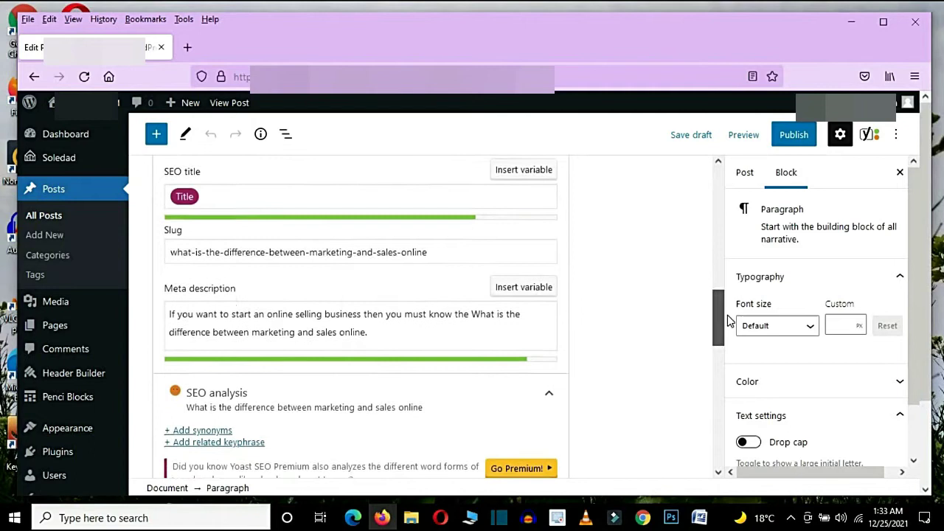
left_click_drag(718, 325, 719, 381)
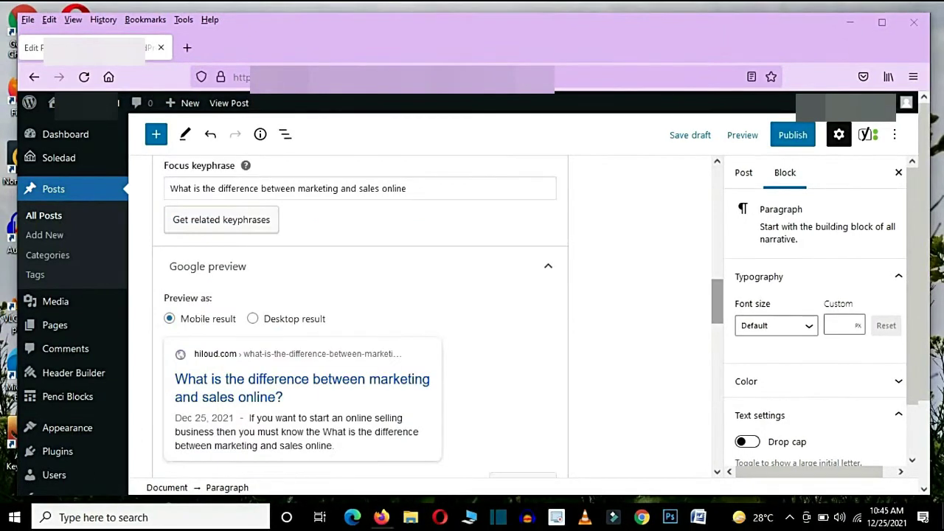
left_click_drag(721, 302, 719, 407)
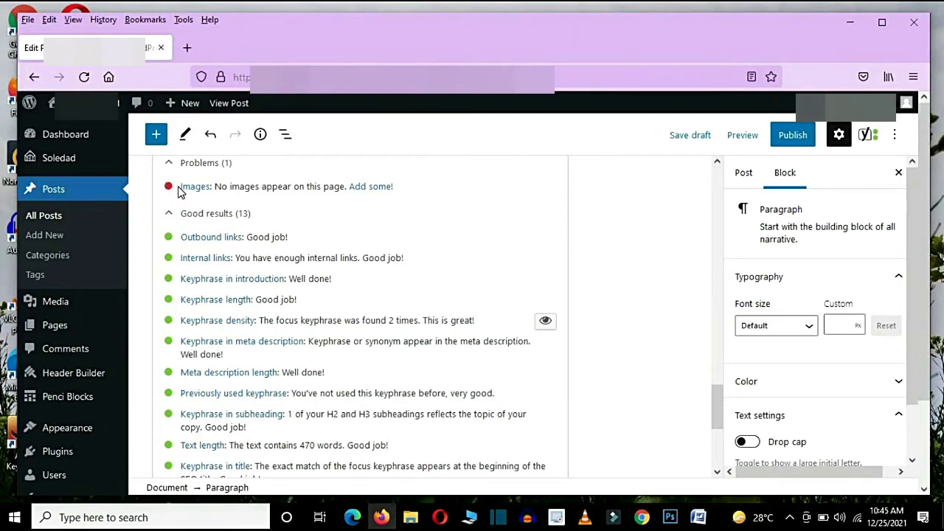
left_click_drag(178, 190, 344, 191)
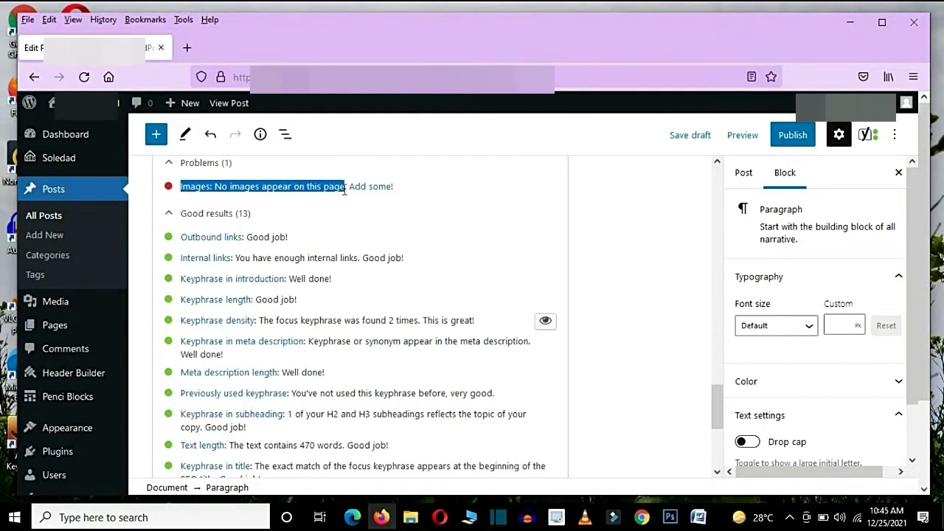
left_click(619, 230)
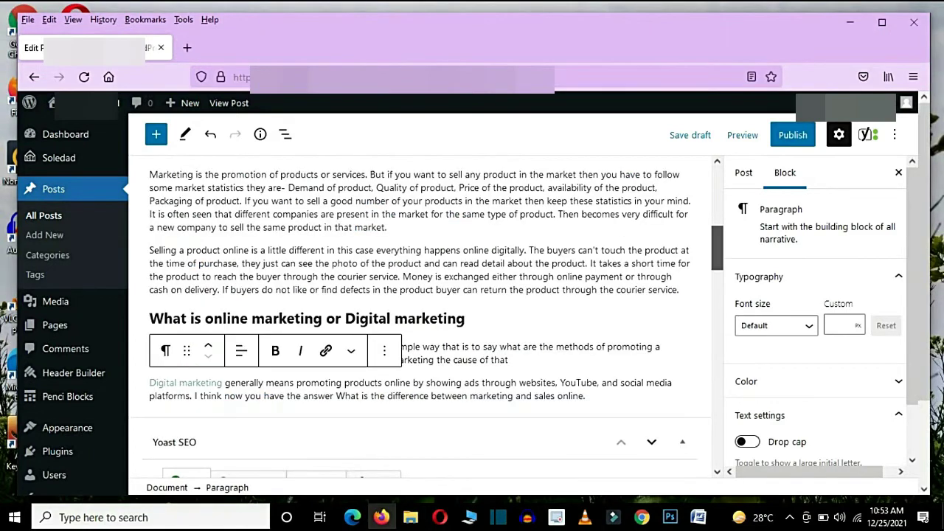
Step: Highlight the "Keyphrase in slug" assessment and the matching keyphrase in the post title
left_click_drag(726, 354, 726, 441)
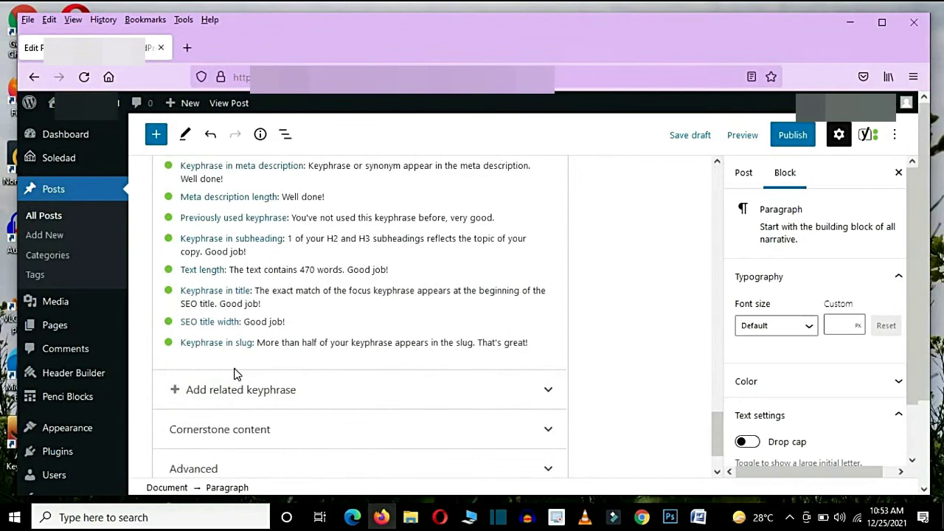
left_click_drag(175, 347, 254, 345)
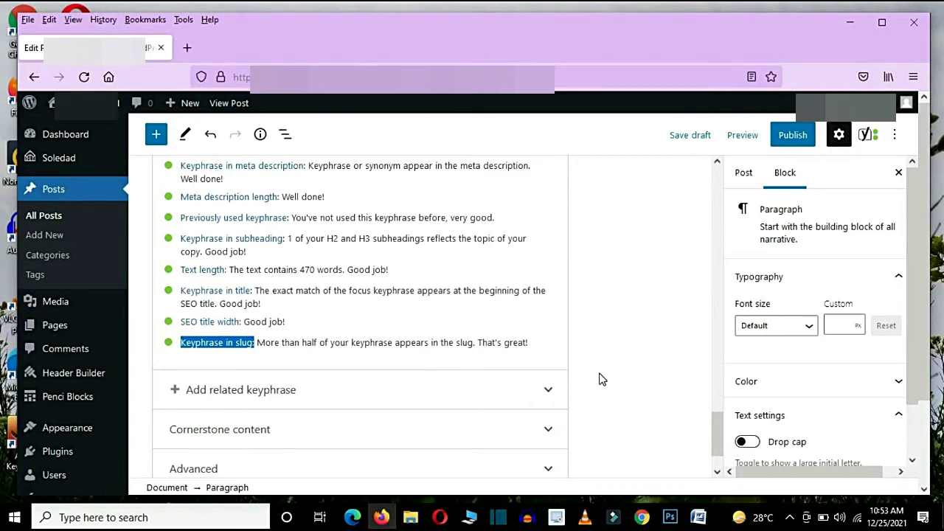
scroll(598, 379, "up", 15)
left_click_drag(151, 177, 245, 180)
left_click_drag(312, 211, 337, 211)
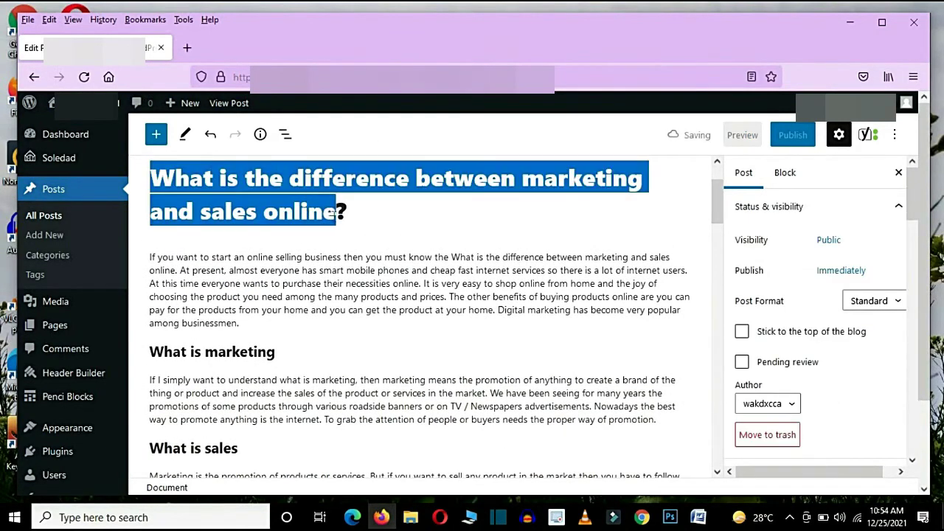
left_click(677, 224)
Step: Locate the Slug field in the Yoast SEO search preview settings and highlight its full text
left_click_drag(725, 280, 741, 336)
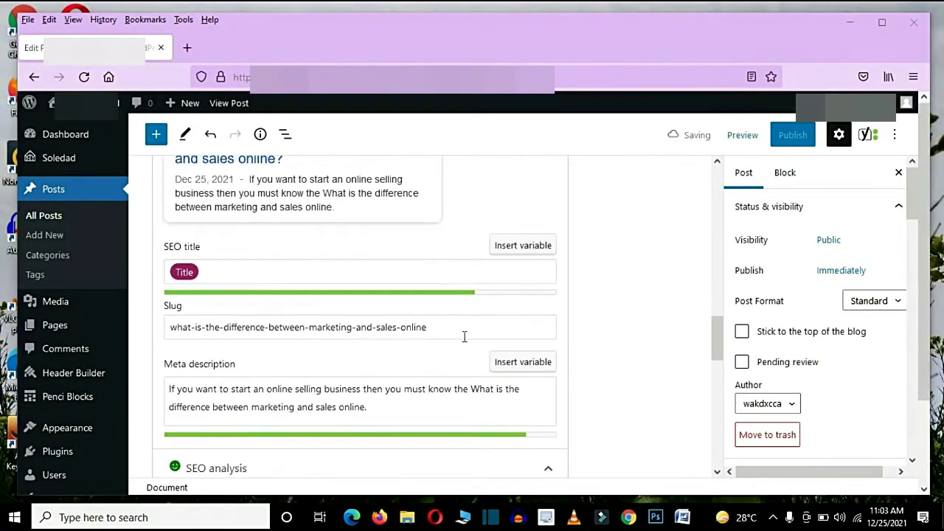
left_click(431, 327)
triple_click(194, 331)
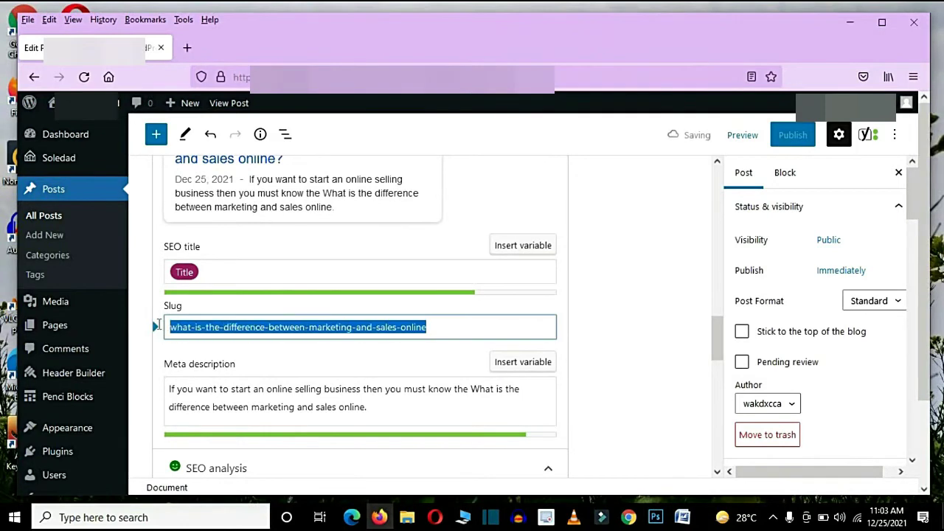
left_click(640, 358)
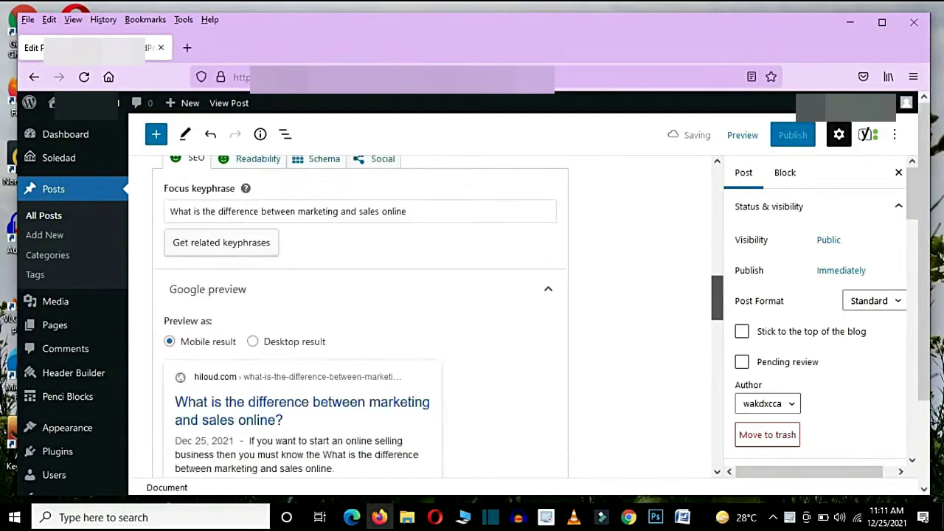
Step: Compare the "Keyphrase in slug" assessment with the slug by highlighting each of them
scroll(727, 434, "down", 15)
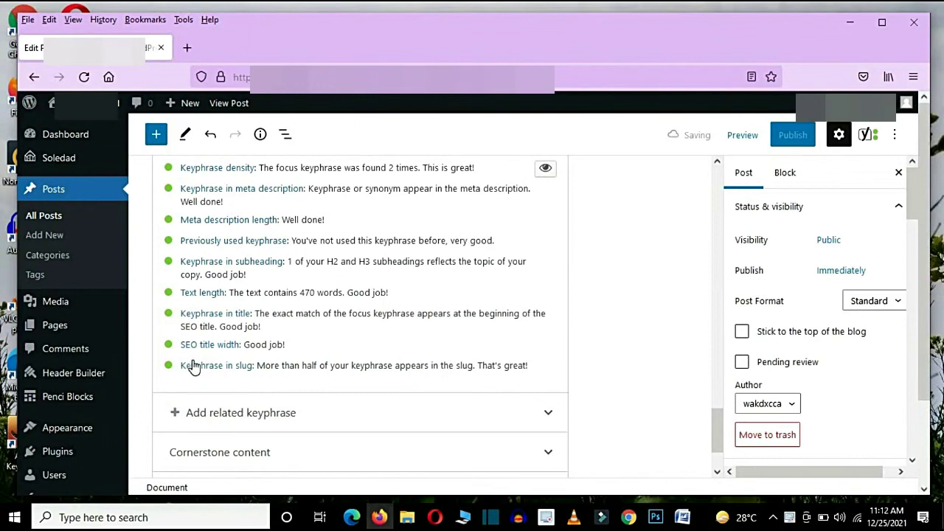
left_click_drag(181, 364, 258, 365)
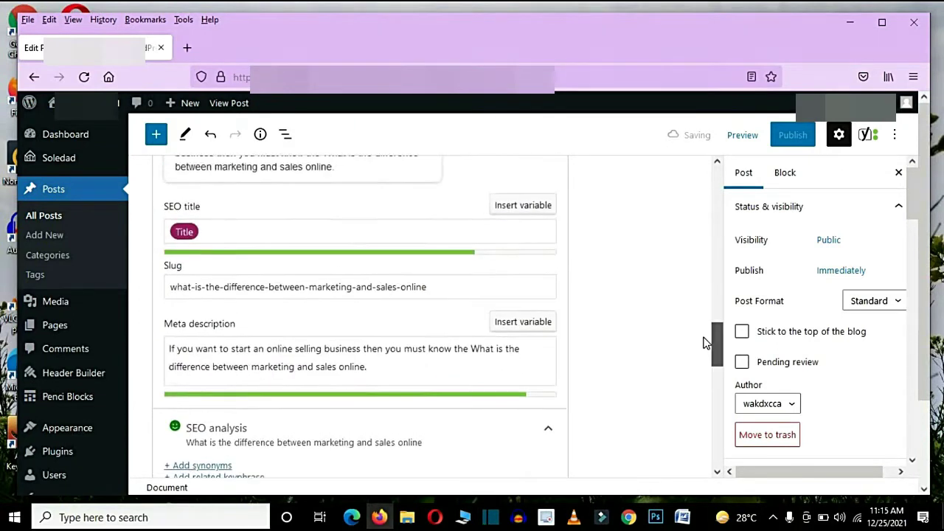
scroll(704, 343, "up", 1)
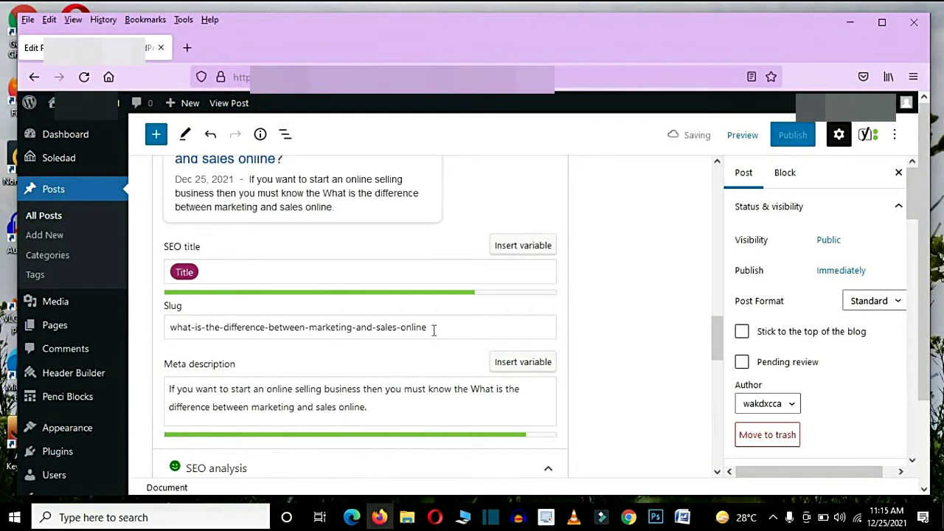
triple_click(199, 328)
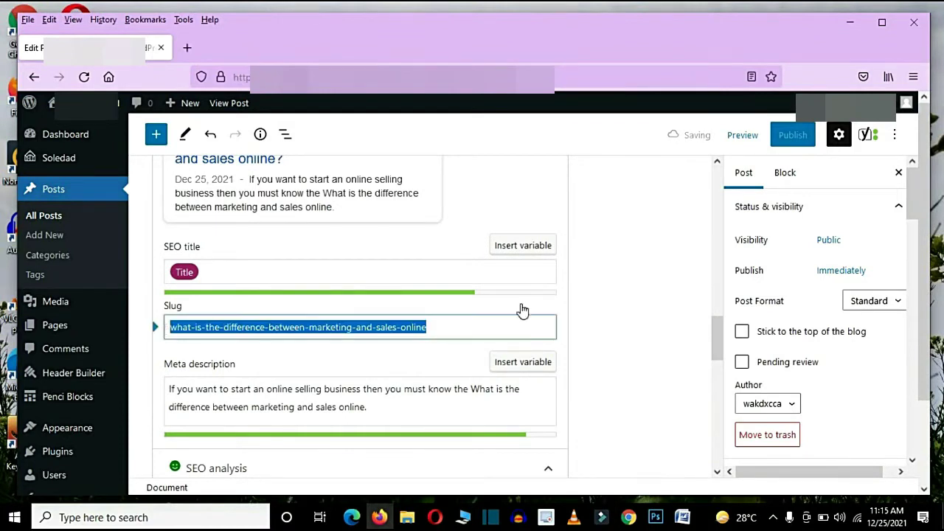
left_click(660, 343)
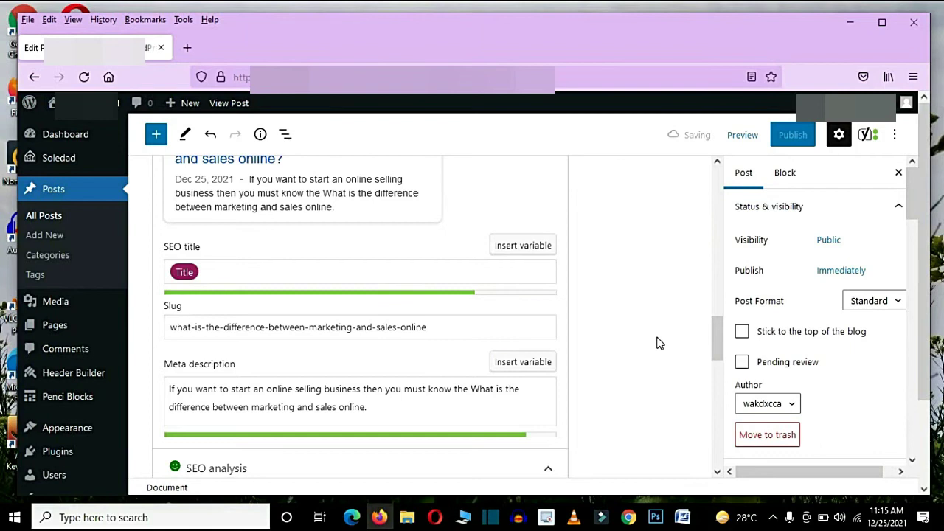
Step: Switch briefly to Word, return to the post in Firefox and highlight the slug text again
left_click(850, 23)
left_click(682, 516)
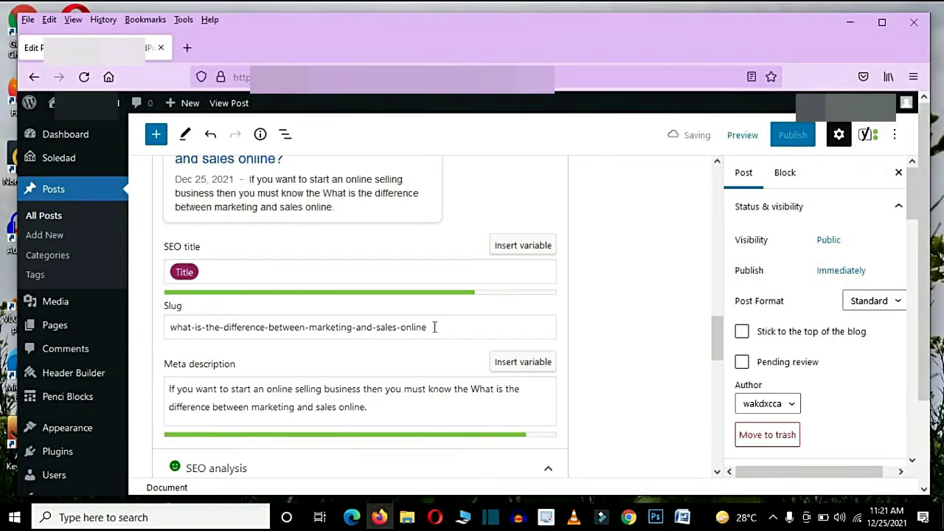
left_click(434, 327)
left_click(180, 326, "shift")
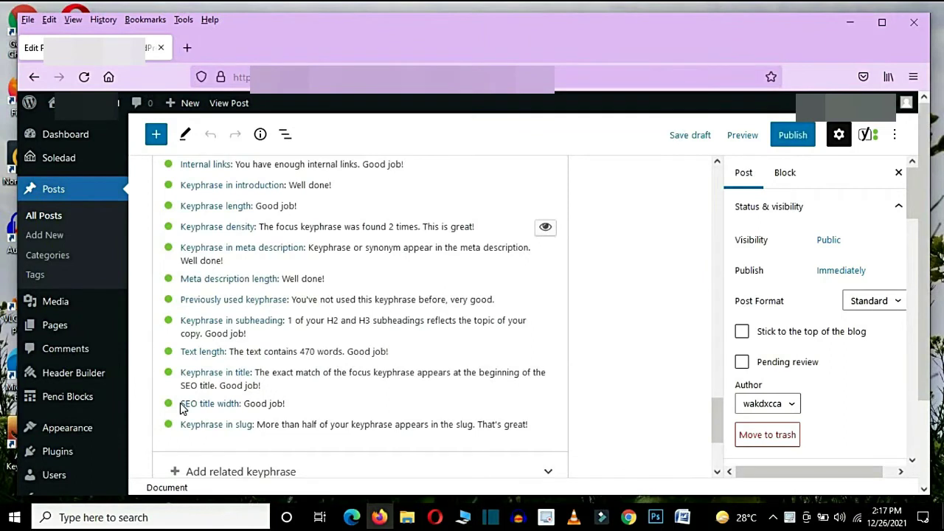
Step: Highlight the "SEO title width" assessment and the post's title it refers to
left_click_drag(181, 405, 290, 408)
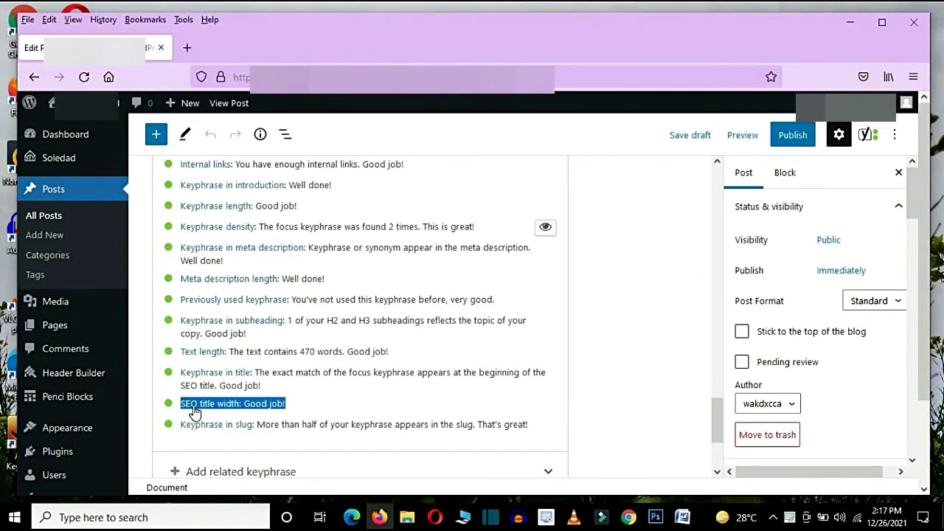
left_click_drag(717, 419, 687, 181)
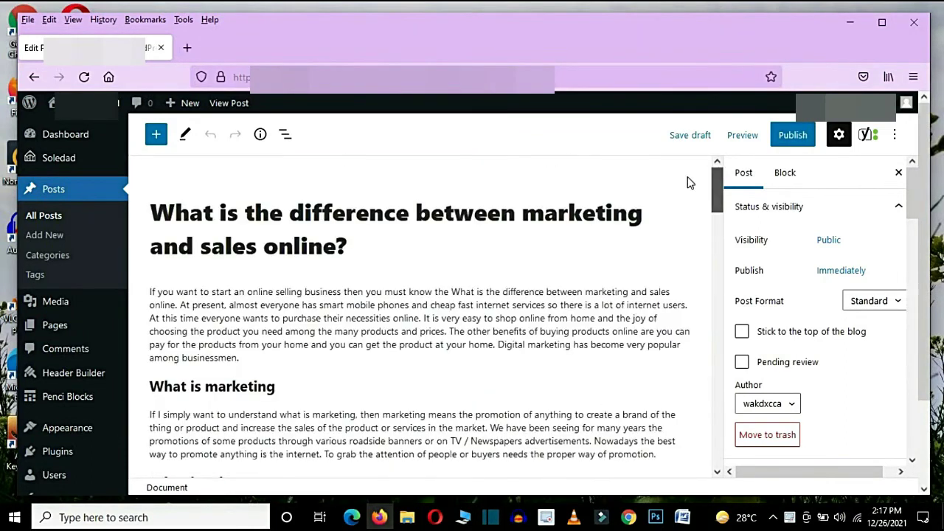
left_click_drag(152, 214, 340, 246)
Step: Highlight the SEO title label and its Title variable in the Yoast SEO settings
left_click(717, 180)
left_click_drag(717, 183, 717, 344)
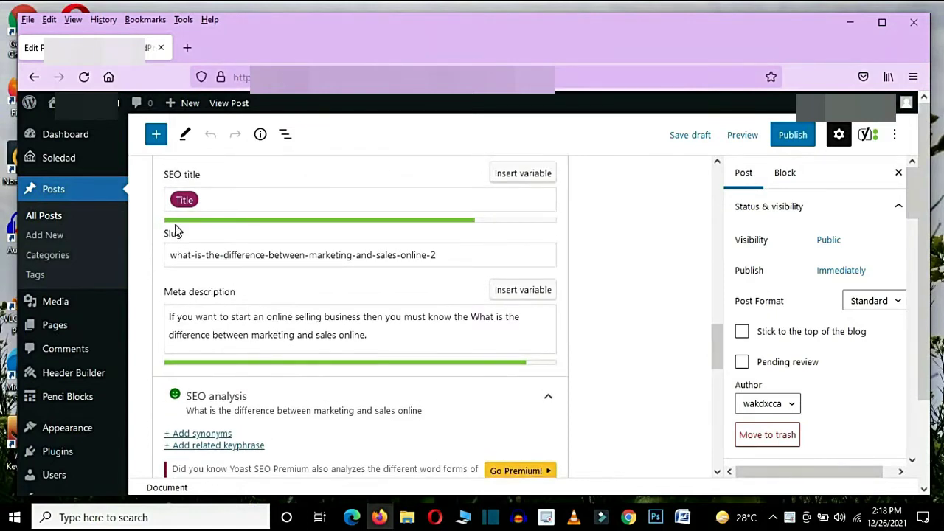
left_click_drag(166, 184, 228, 182)
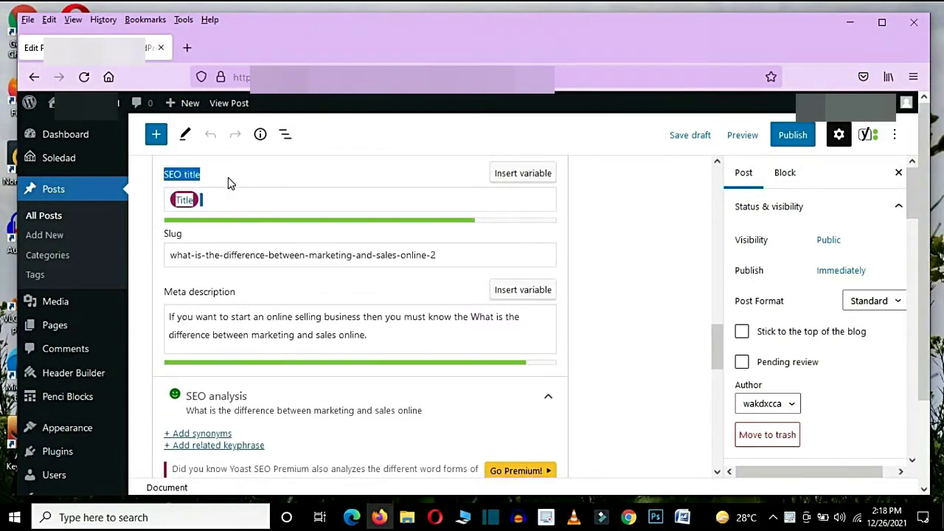
left_click(218, 197)
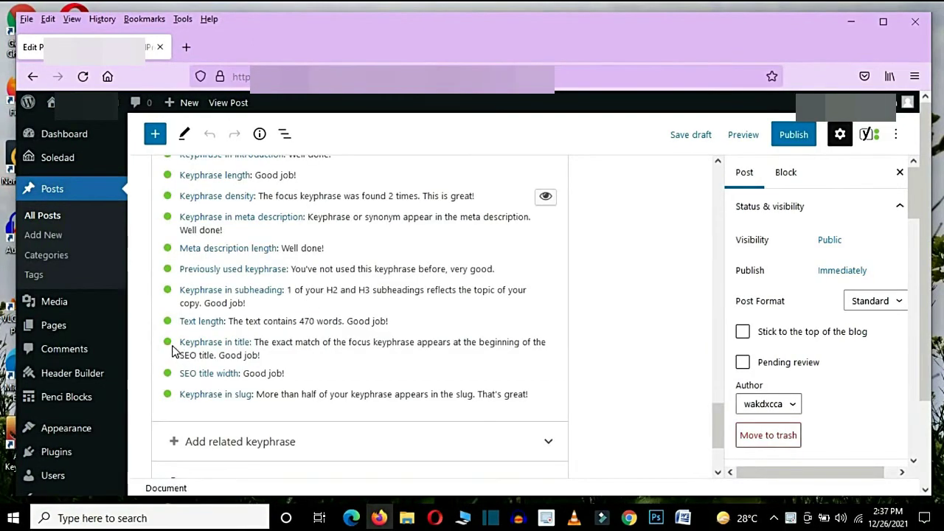
Step: Highlight the "Keyphrase in title" assessment and the focus keyphrase to compare them
left_click_drag(177, 347, 251, 345)
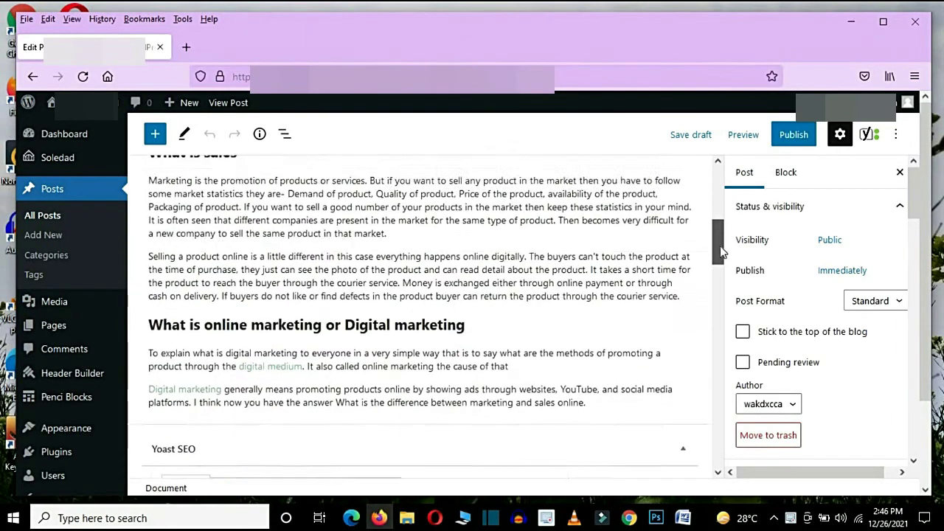
scroll(720, 245, "down", 3)
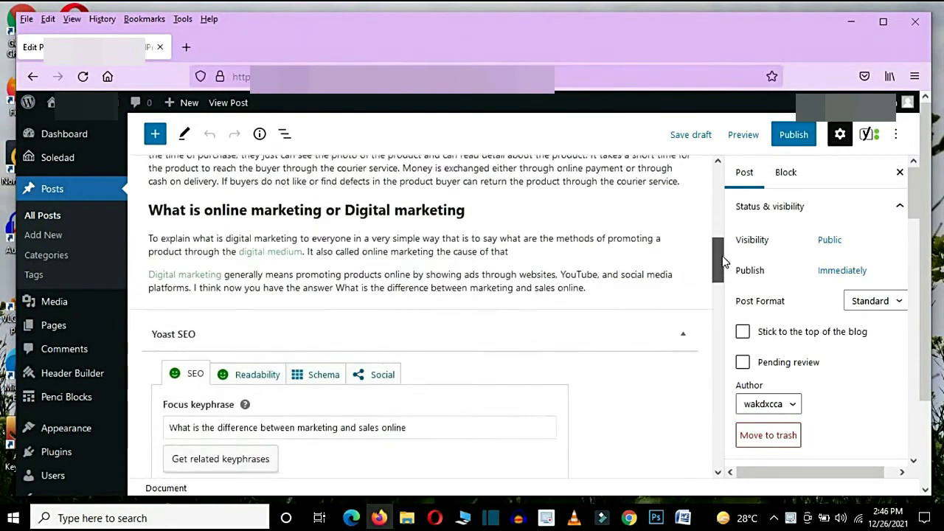
left_click_drag(169, 419, 405, 417)
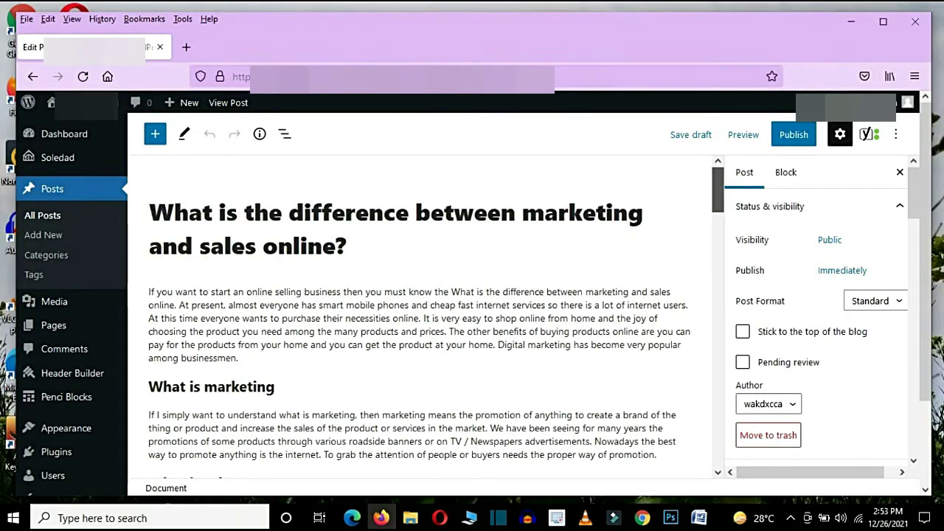
Step: Highlight the "Text length" assessment in the Yoast SEO results and examine its details
scroll(198, 222, "down", 15)
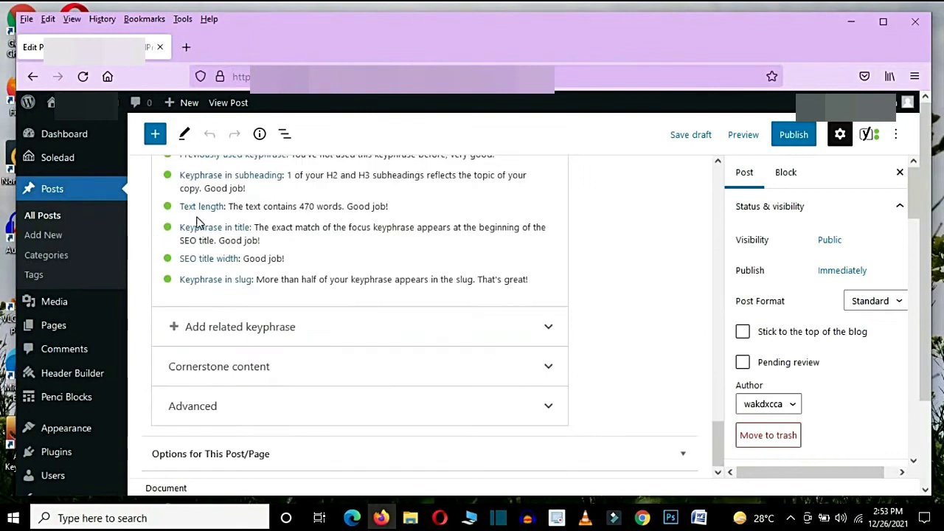
left_click_drag(177, 206, 229, 206)
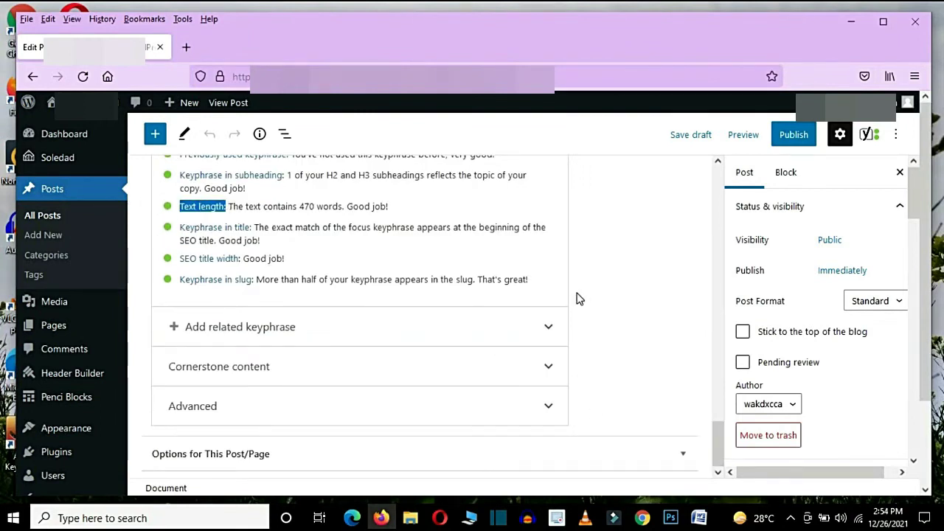
left_click(663, 326)
mouse_move(720, 442)
left_mouse_down()
mouse_move(716, 137)
mouse_move(695, 234)
mouse_move(717, 429)
left_mouse_up()
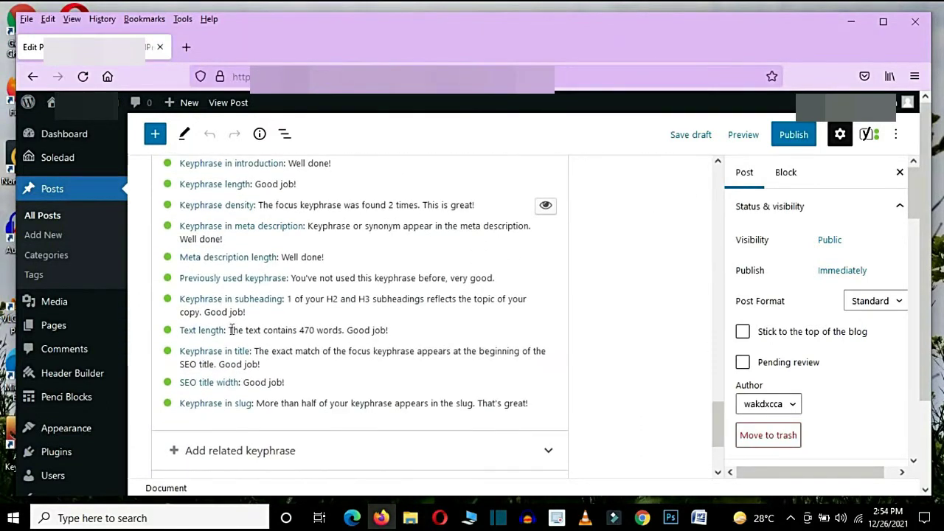
Step: Highlight the "Text length" result and the "Keyphrase in subheading" assessment in the SEO analysis
left_click_drag(231, 329, 389, 331)
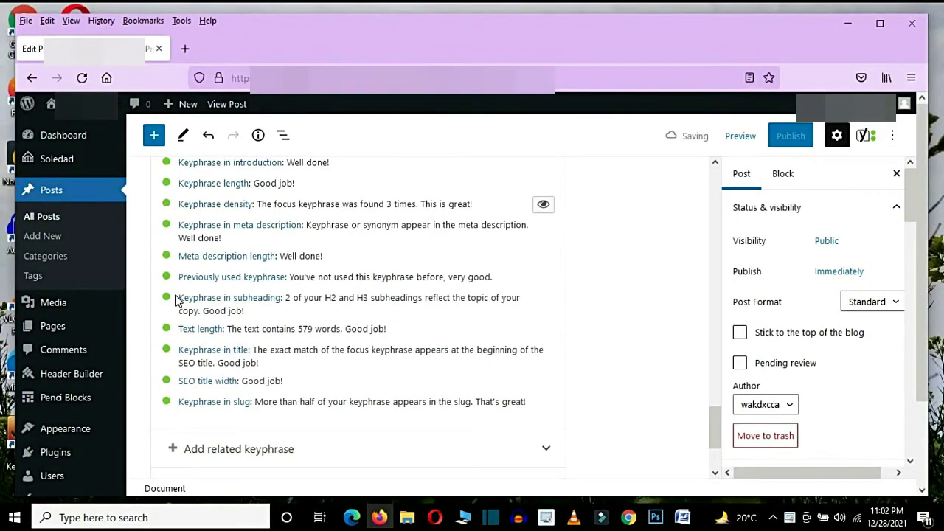
left_click(283, 299, "shift")
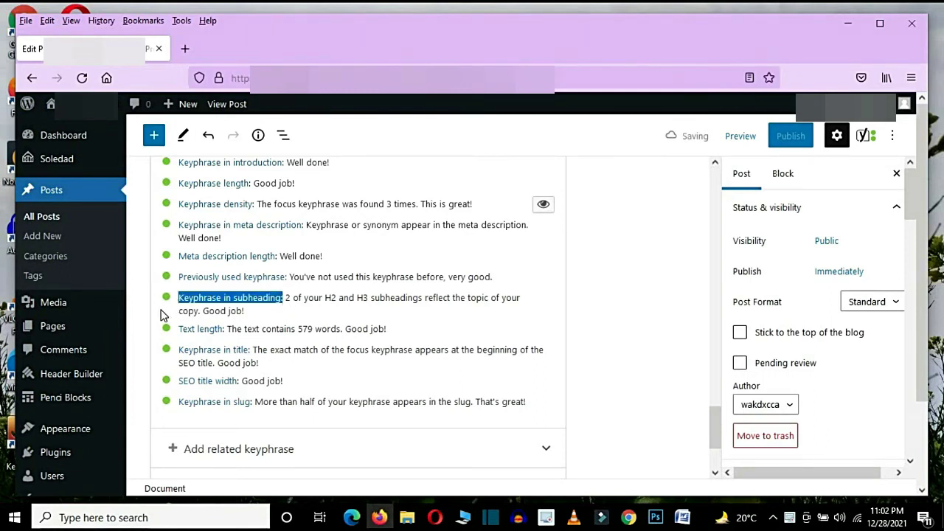
Step: Highlight the keyphrase in the post's subheading about the difference between marketing and sales online, and the "Keyphrase in subheading" assessment again
left_click_drag(714, 435, 715, 273)
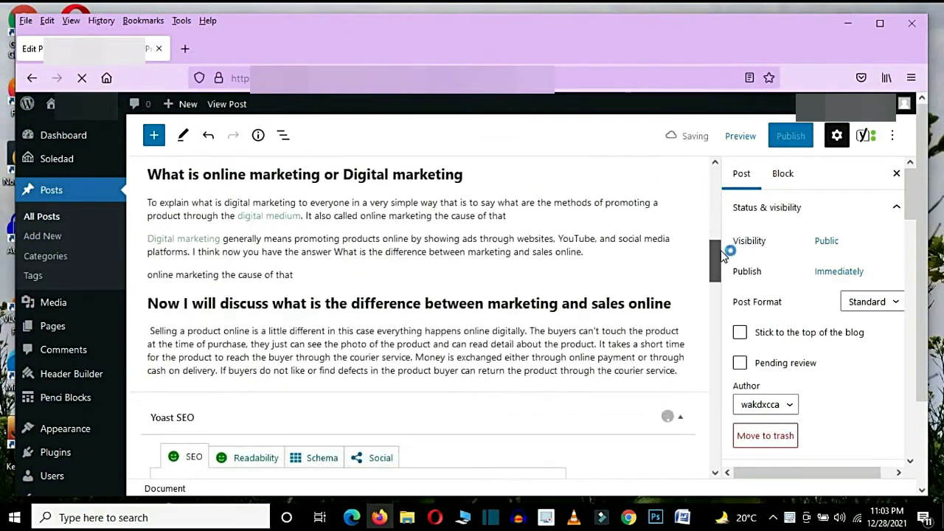
left_click(204, 303)
left_click_drag(273, 243, 558, 245)
left_click_drag(640, 249, 678, 241)
left_click(622, 283)
left_click_drag(714, 273, 707, 427)
left_click_drag(179, 303, 285, 304)
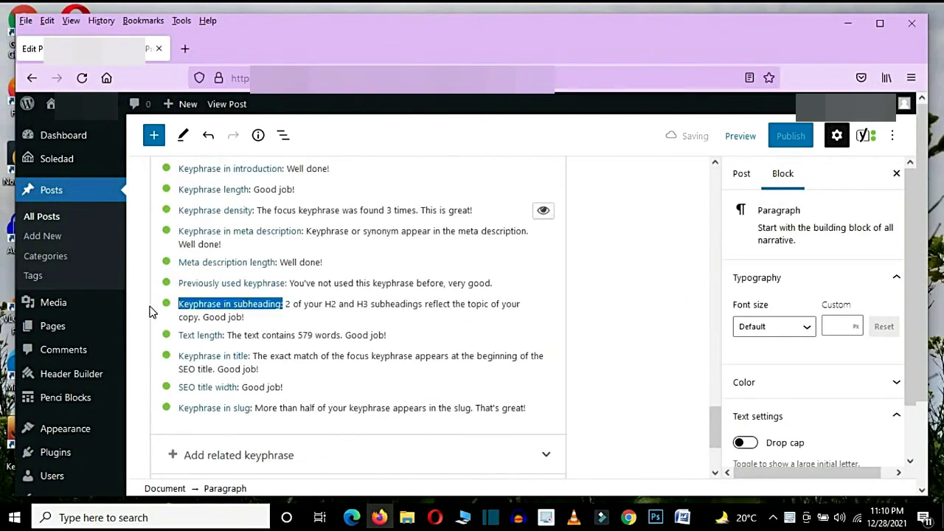
Step: Add a paragraph reading "What is Online Marketing" after the last paragraph of the post
scroll(168, 302, "up", 2)
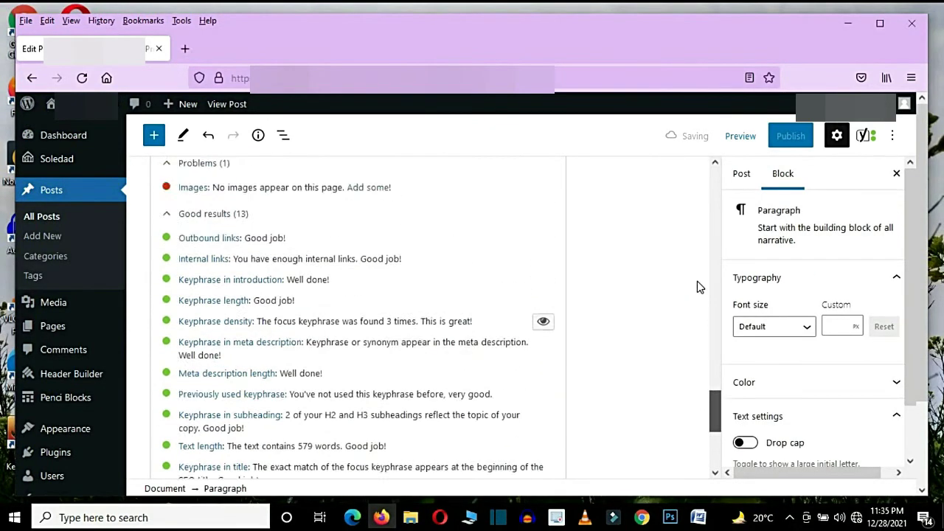
scroll(697, 281, "up", 10)
scroll(693, 284, "up", 3)
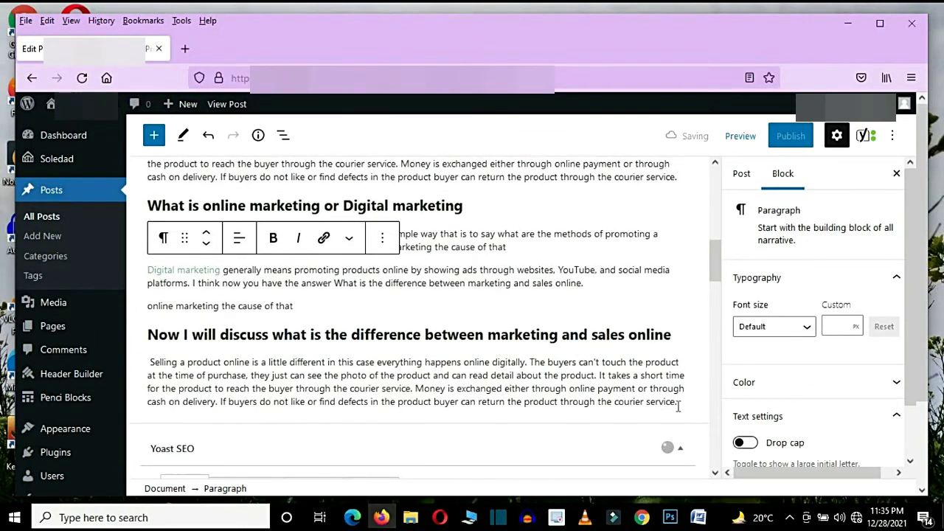
left_click(678, 402)
key("Return")
type("What is Online Marketing")
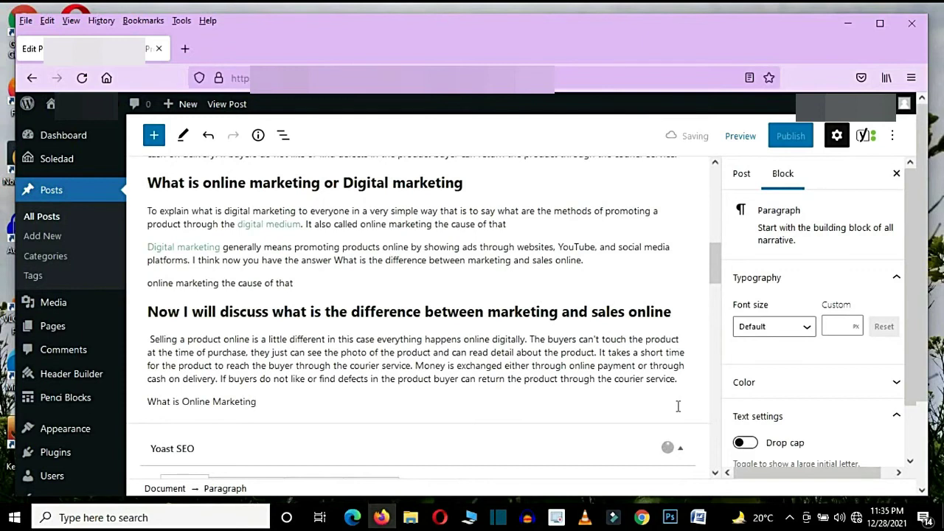
Step: Transform the "What is Online Marketing" paragraph into a heading block
left_click_drag(678, 406, 147, 403)
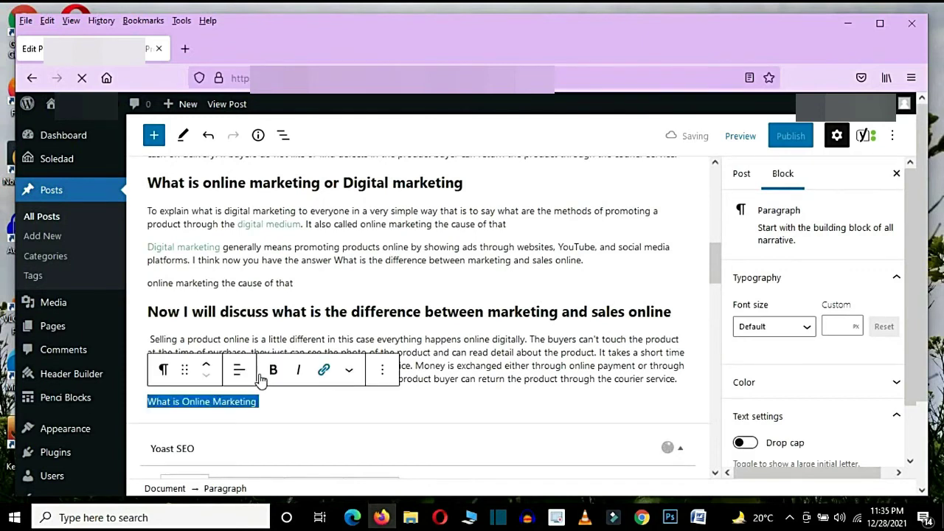
left_click(164, 371)
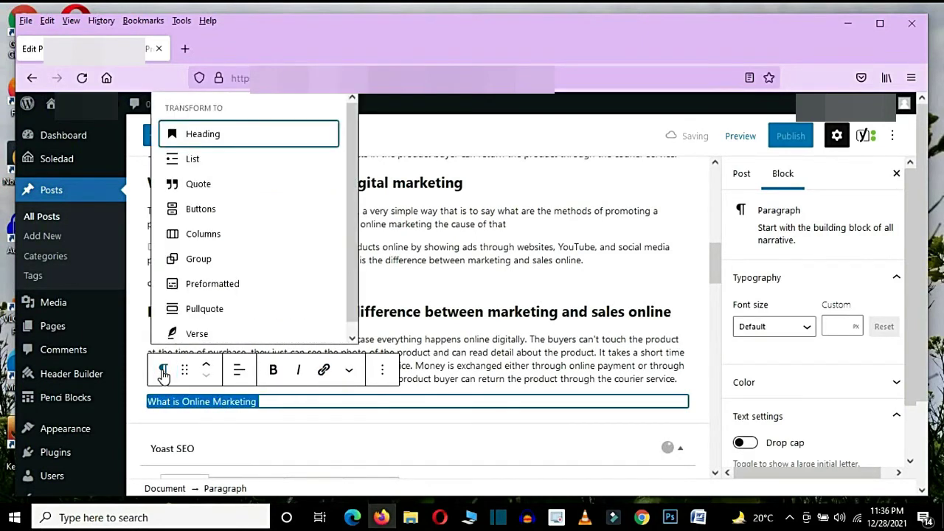
left_click(202, 134)
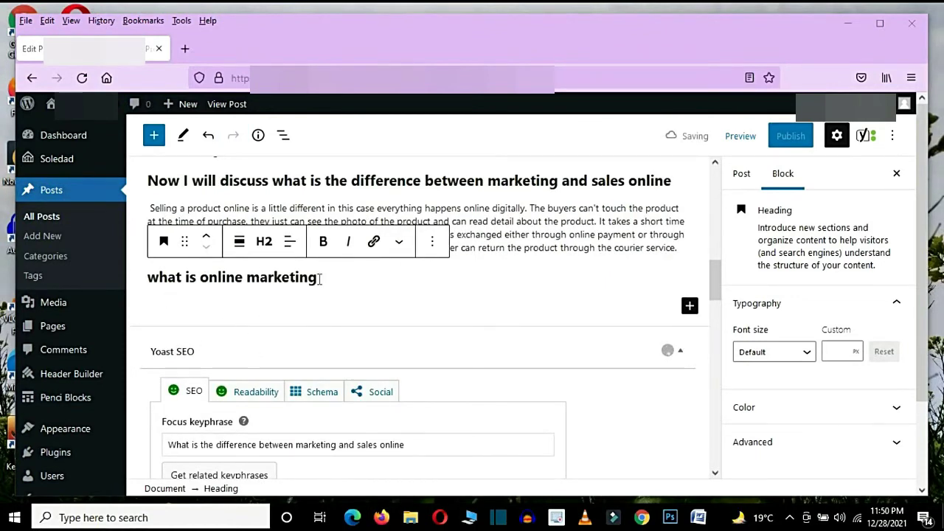
Step: Change the level of the "what is online marketing" heading to H5 and finally to H1
left_click(266, 246)
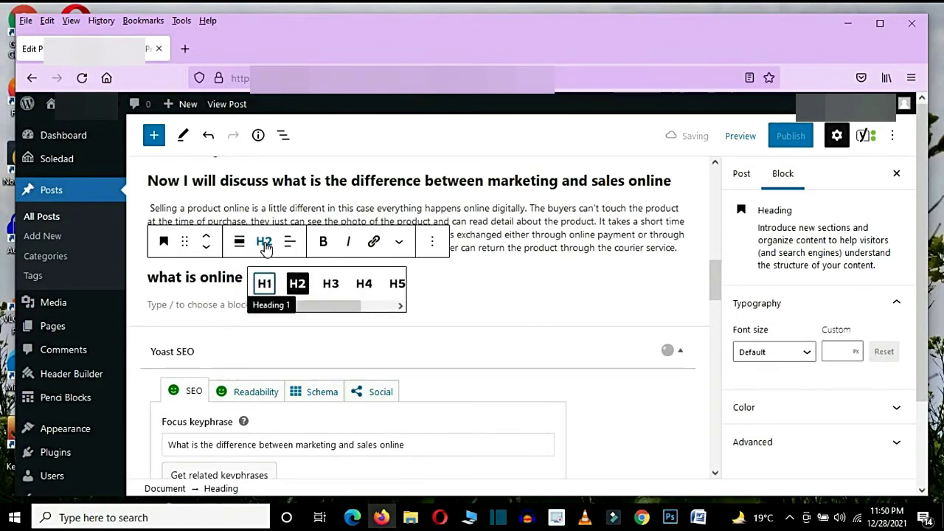
left_click(396, 284)
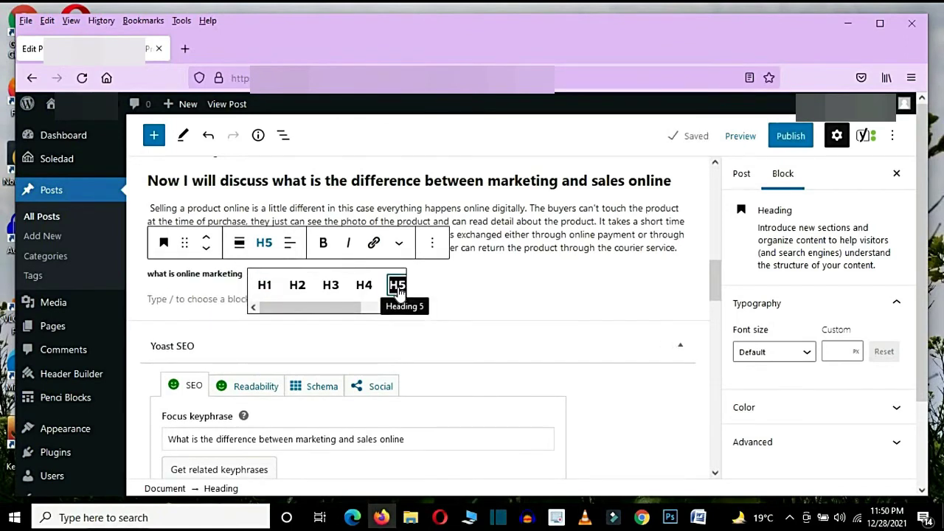
left_click(266, 289)
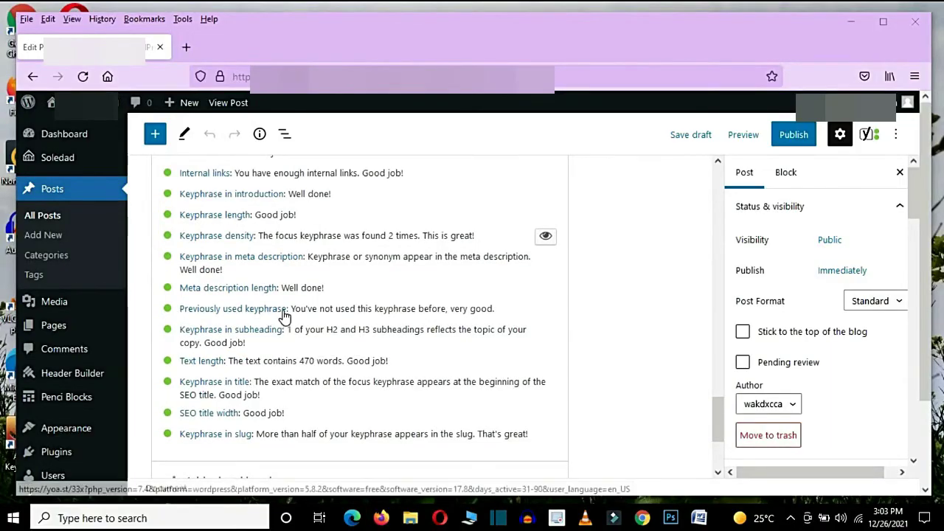
Step: Highlight the "Previously used keyphrase" assessment and the focus keyphrase it refers to
left_click_drag(180, 310, 289, 316)
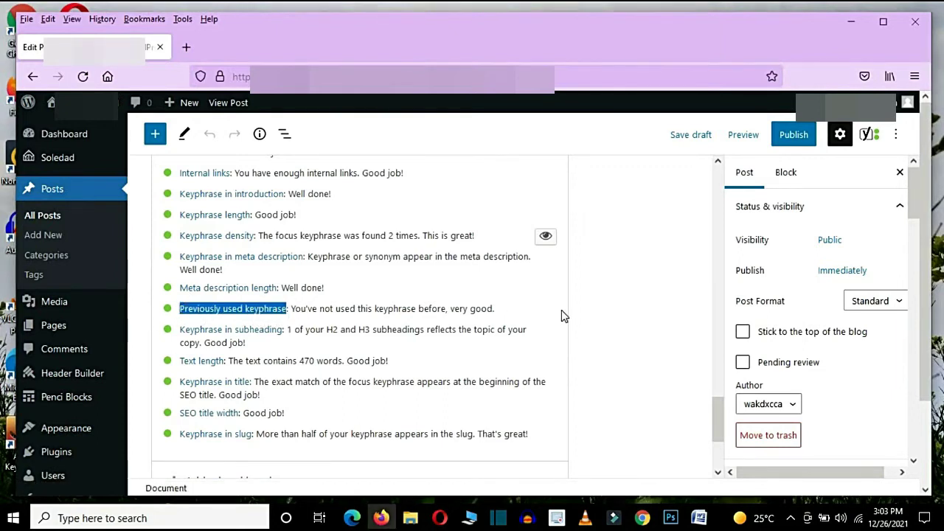
left_click(635, 333)
left_click_drag(719, 417, 714, 282)
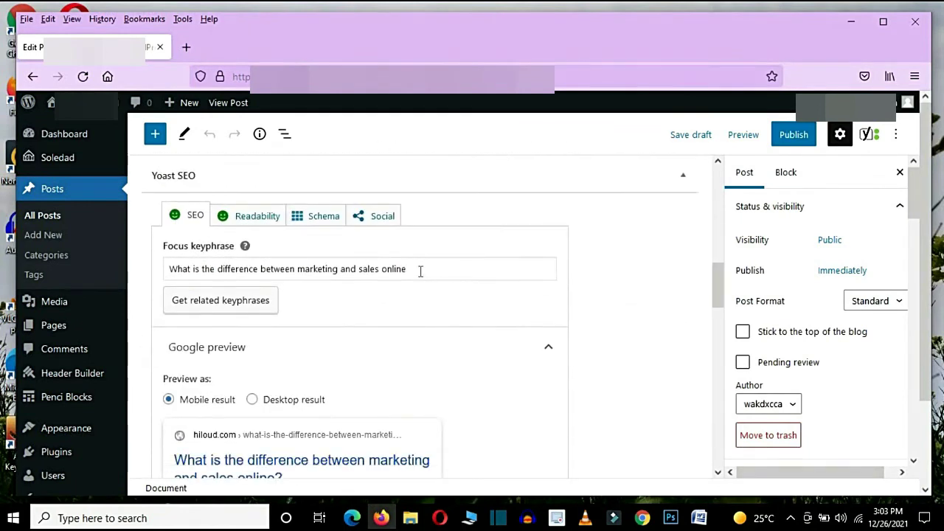
left_click_drag(418, 271, 144, 273)
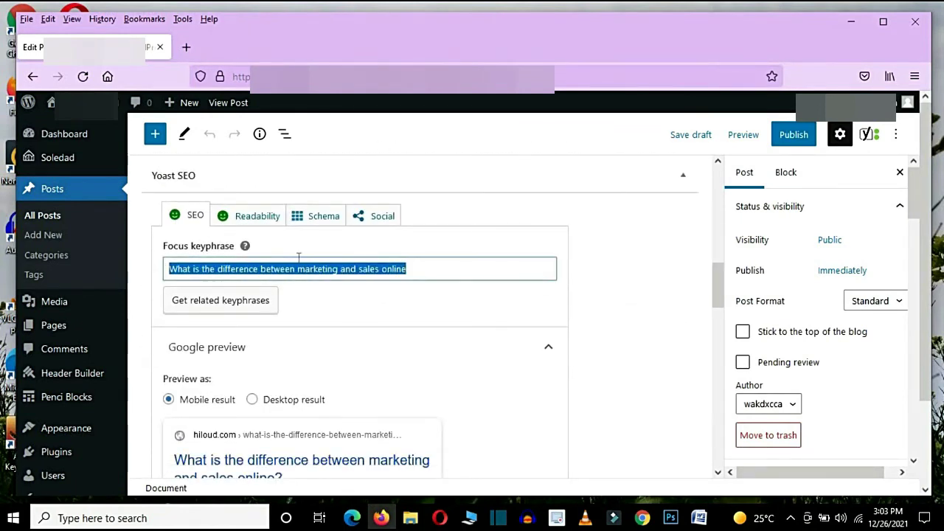
left_click(677, 300)
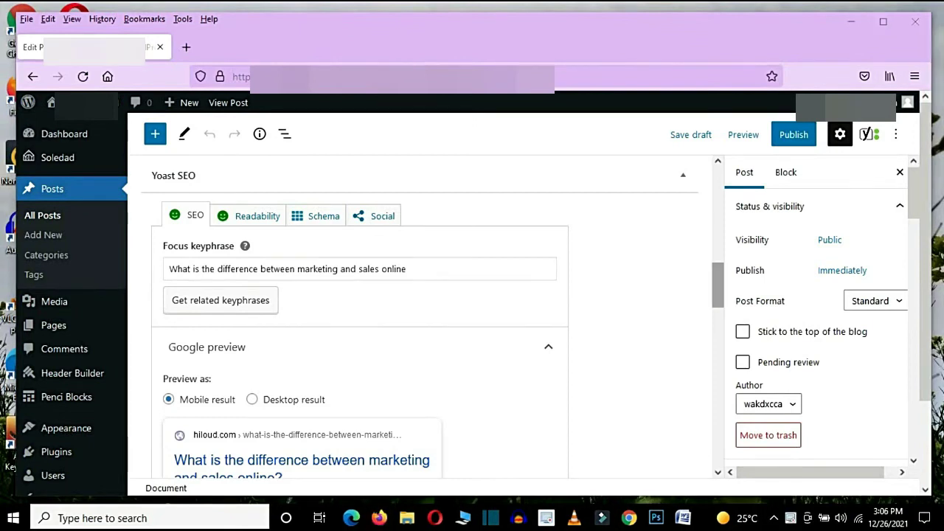
Step: Highlight the "Meta description length" assessment and the full meta description text it evaluates
left_click_drag(717, 286, 710, 427)
left_click_drag(178, 261, 278, 264)
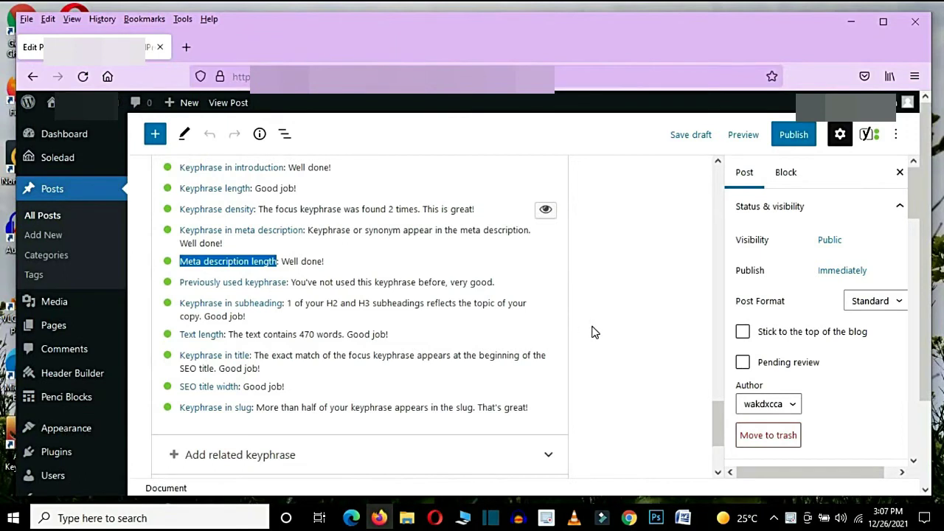
left_click(636, 347)
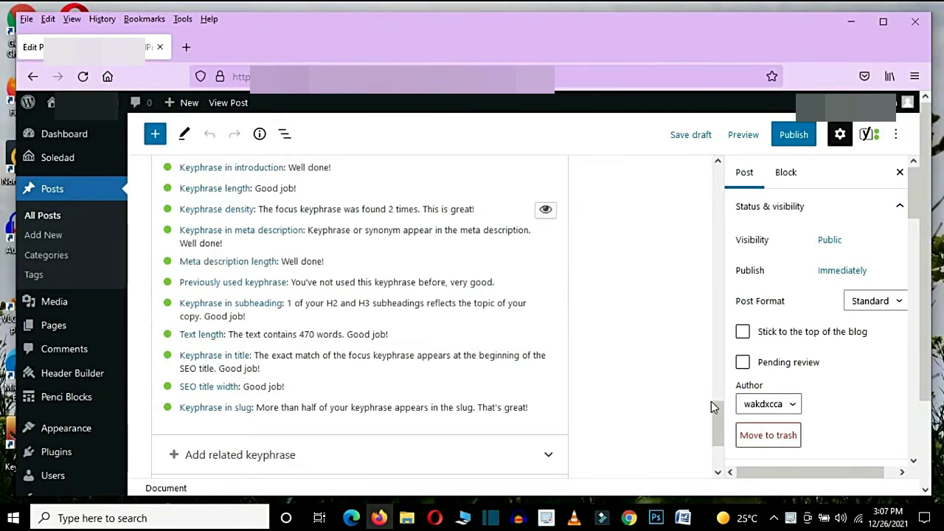
scroll(714, 424, "up", 6)
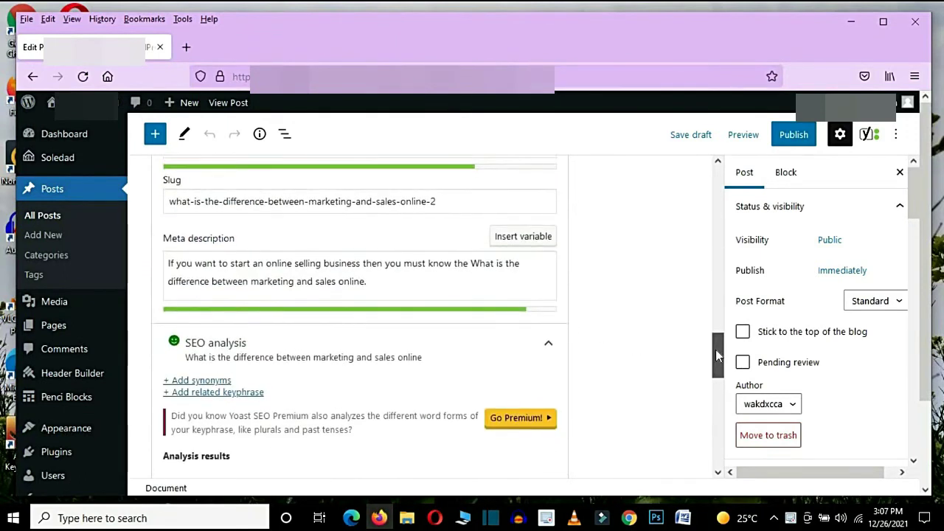
left_click_drag(245, 271, 376, 295)
left_click(169, 263)
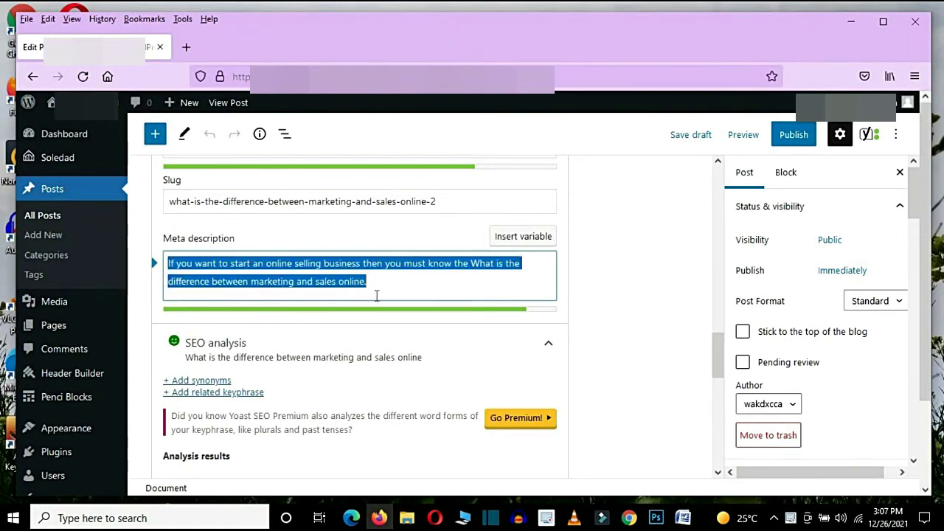
left_click(159, 245)
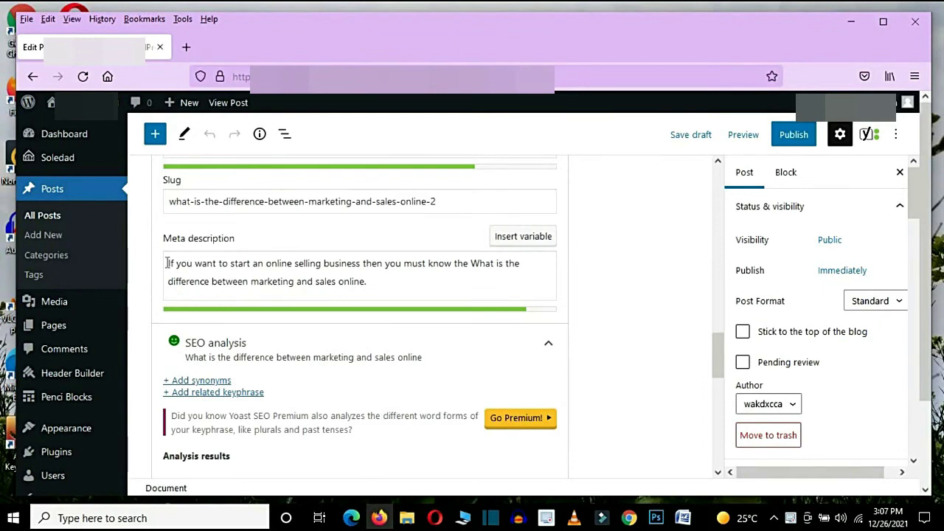
left_click_drag(167, 264, 396, 280)
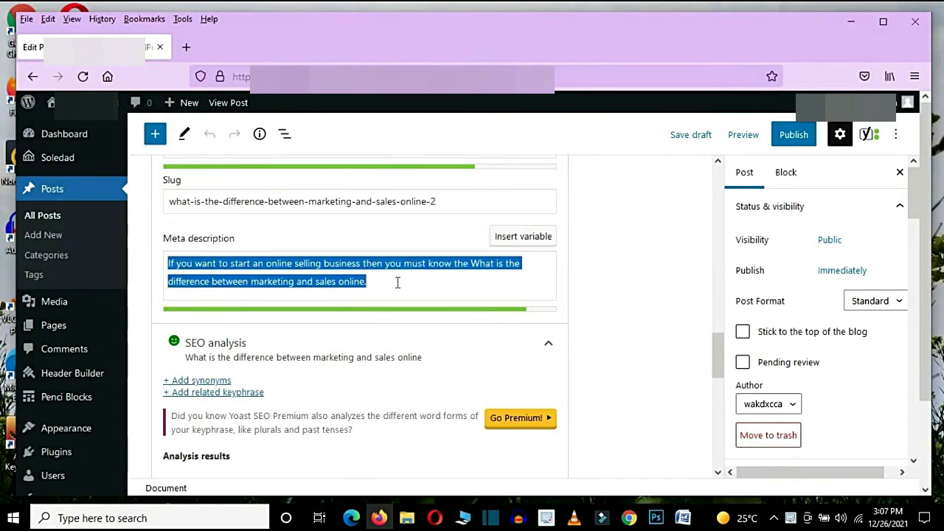
left_click(603, 307)
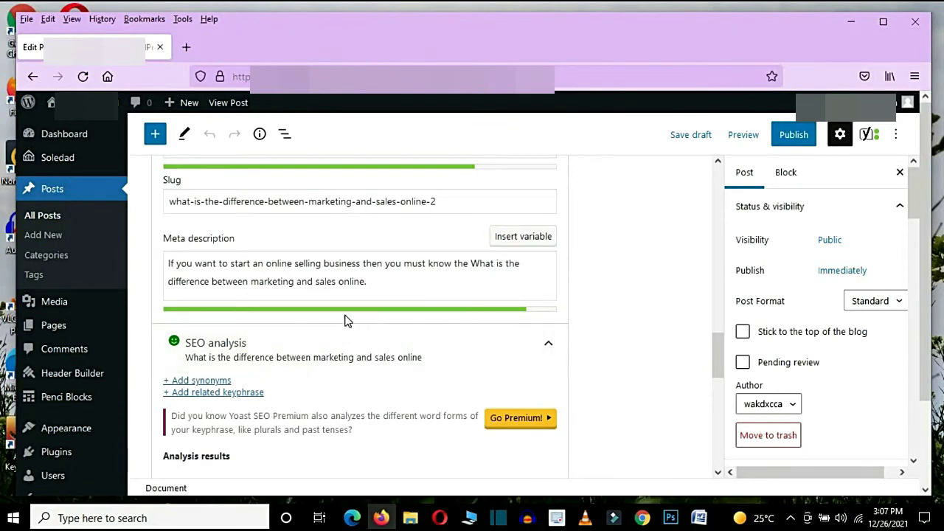
Step: Return to the SEO analysis results and highlight the "Meta description length" assessment again
scroll(380, 328, "down", 5)
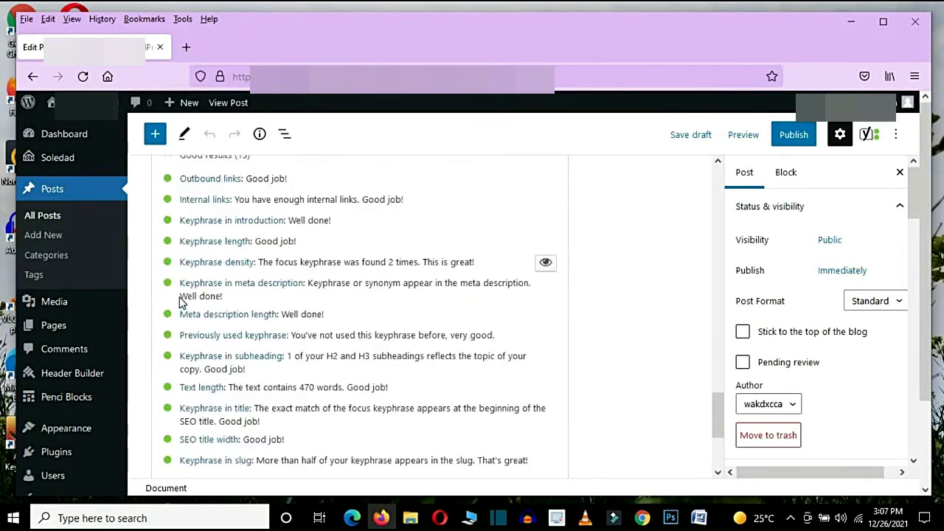
left_click_drag(180, 316, 281, 324)
left_click(598, 321)
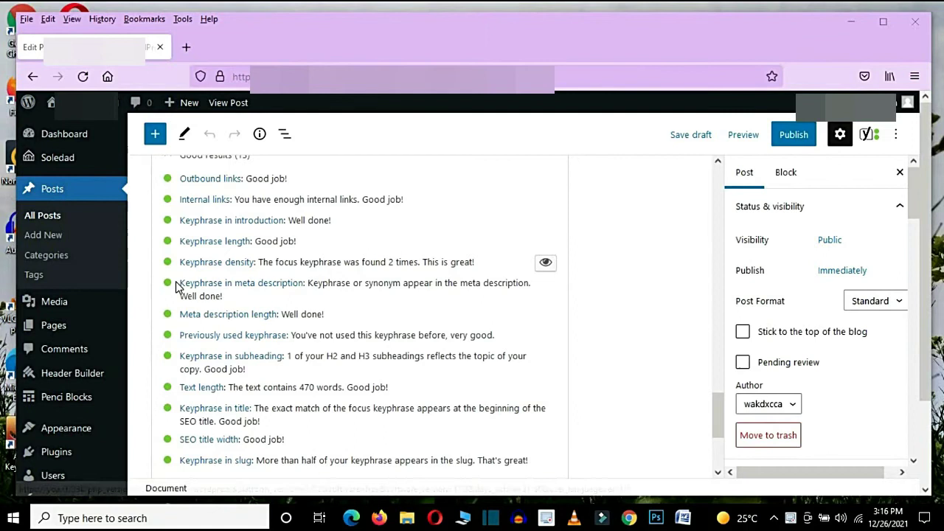
Step: Highlight the "Keyphrase in meta description" assessment and the whole meta description text
left_click_drag(180, 285, 304, 292)
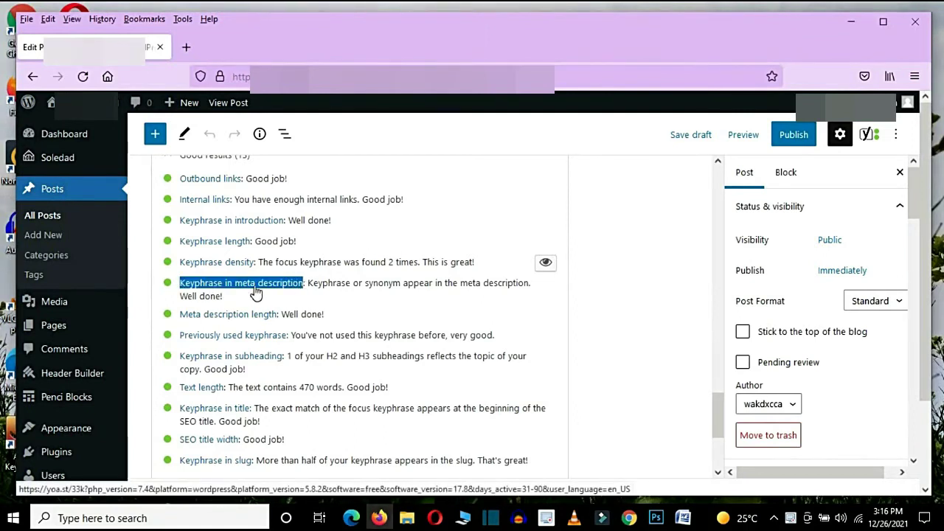
left_click(639, 352)
left_click_drag(718, 402, 719, 336)
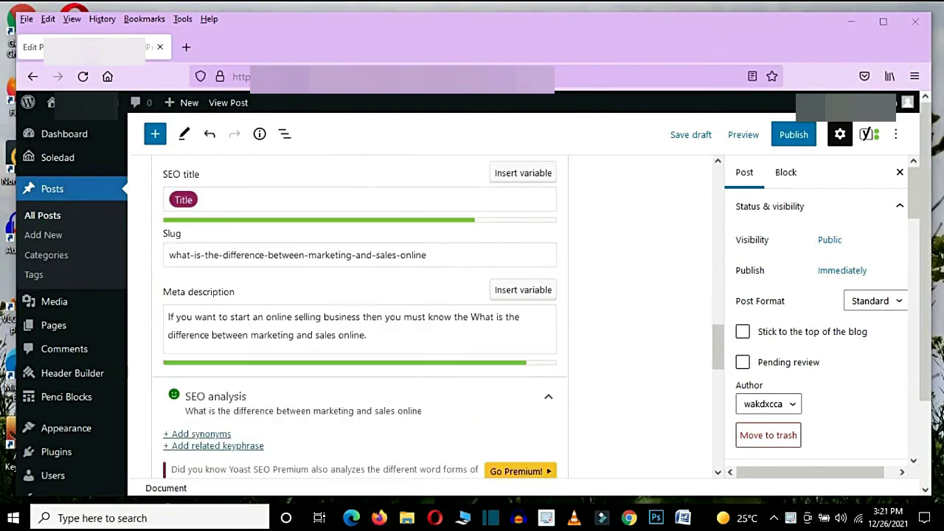
left_click(367, 334)
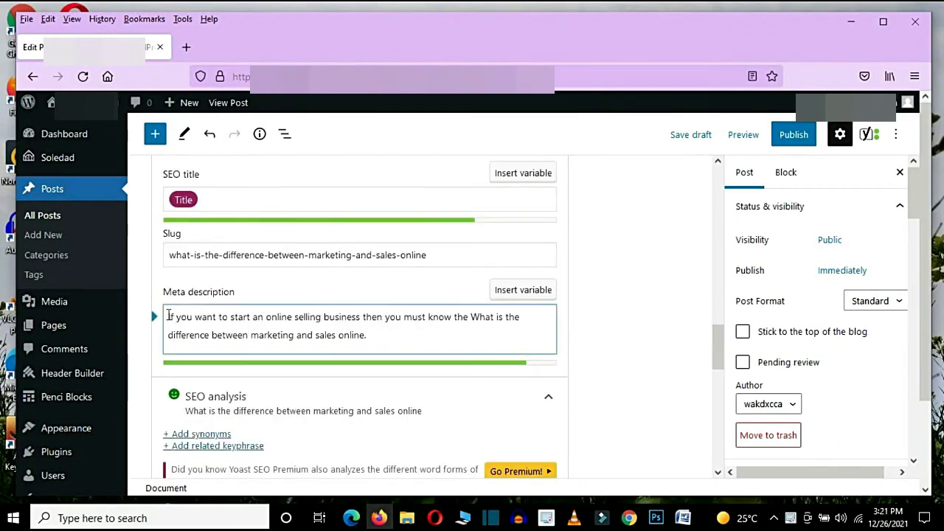
left_click(369, 337)
left_click_drag(367, 336, 154, 300)
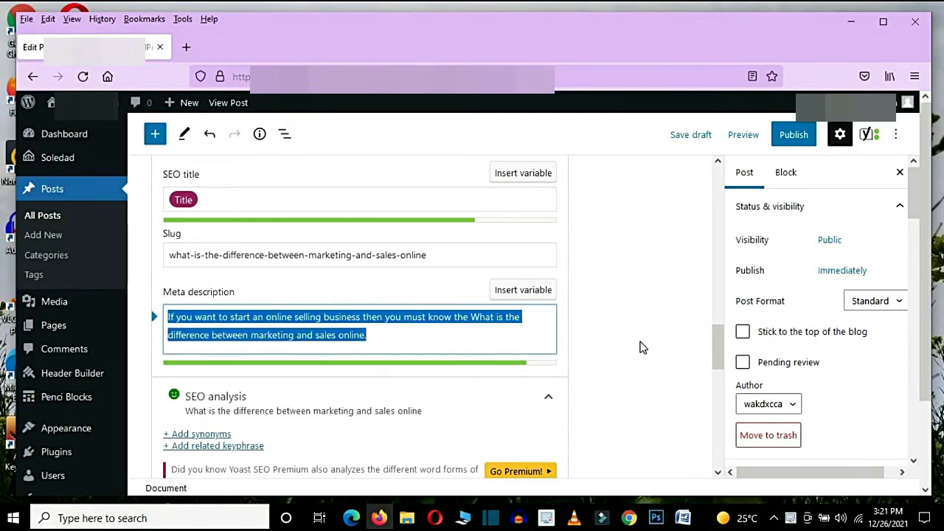
Step: Compare the focus keyphrase with its occurrence in the meta description by highlighting both, and highlight the "Keyphrase in meta description" assessment again
scroll(714, 309, "up", 10)
left_click_drag(407, 249, 142, 265)
scroll(714, 329, "down", 5)
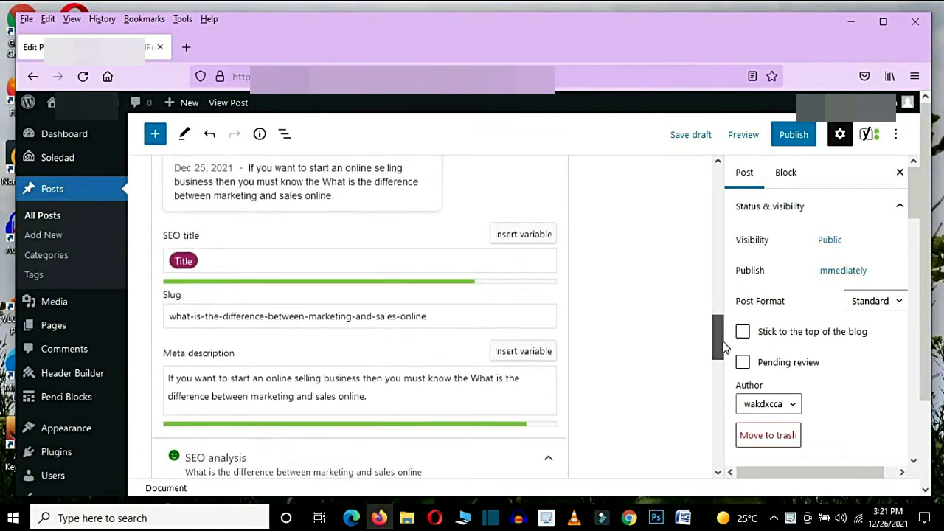
left_click_drag(471, 325, 515, 351)
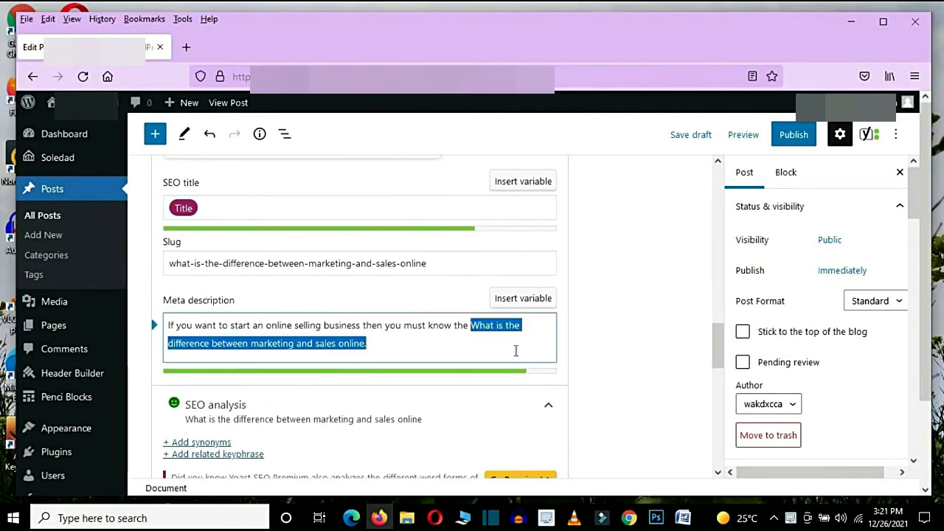
left_click(609, 373)
scroll(318, 361, "down", 5)
left_click_drag(179, 345, 303, 350)
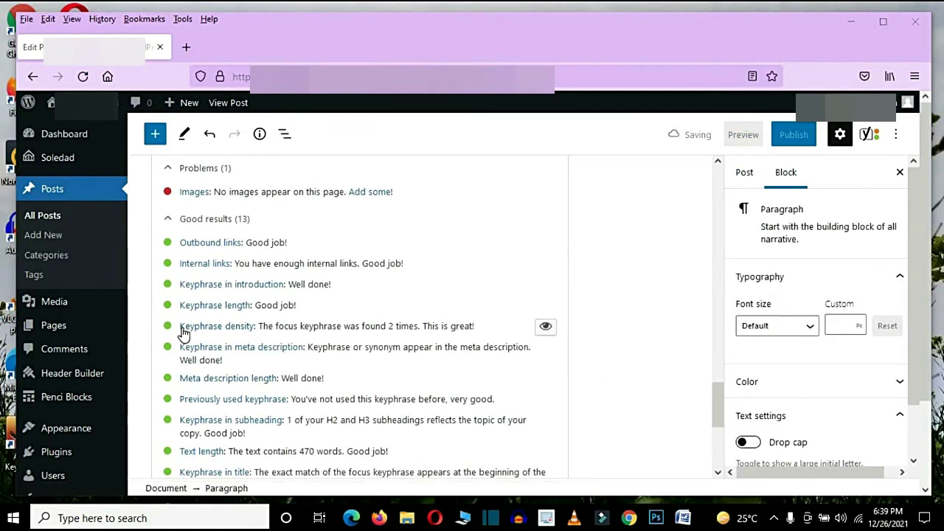
Step: Highlight the "Keyphrase density" assessment, the focus keyphrase in the introduction and its occurrence in the closing paragraph
left_click_drag(263, 322, 179, 324)
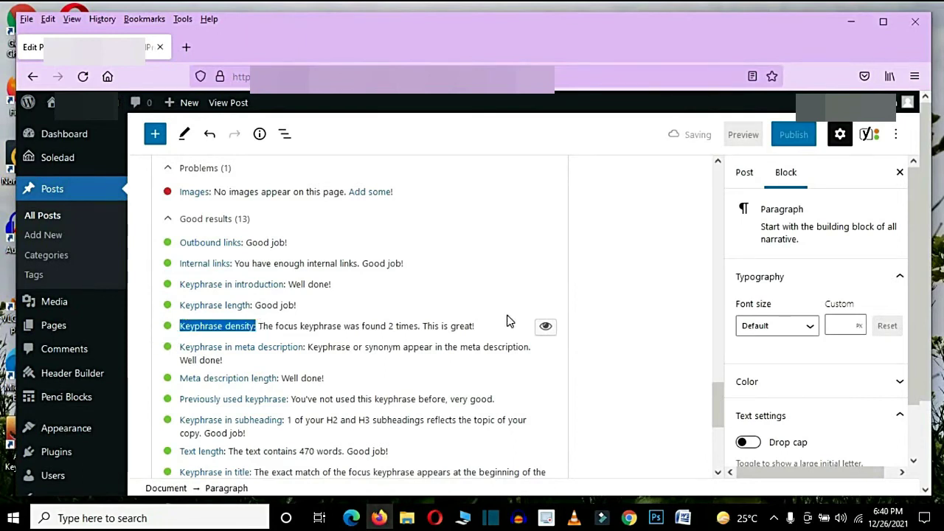
left_click(584, 382)
scroll(721, 245, "up", 3)
scroll(721, 246, "up", 10)
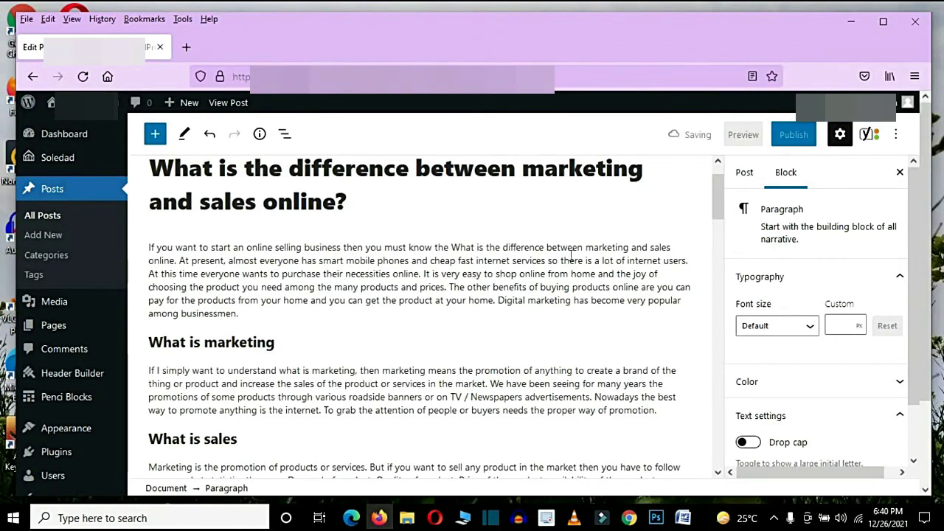
left_click_drag(452, 248, 178, 261)
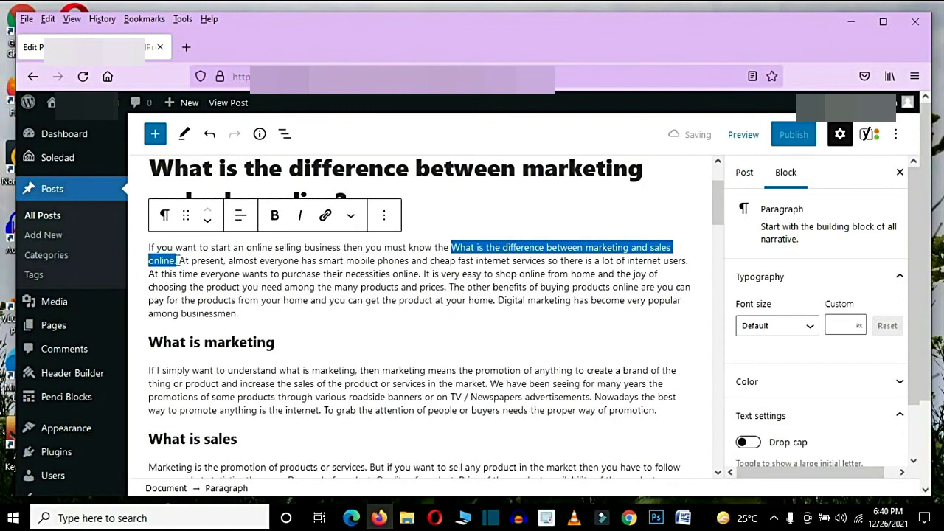
left_click_drag(717, 199, 717, 263)
left_click_drag(181, 284, 434, 287)
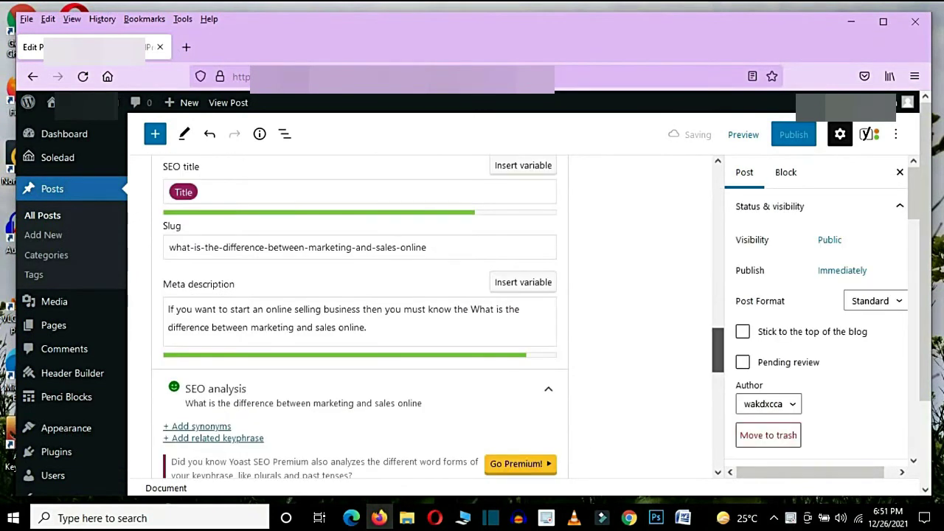
Step: Return to the SEO analysis results and highlight the feedback text of the "Keyphrase density" assessment
left_click_drag(713, 371, 713, 422)
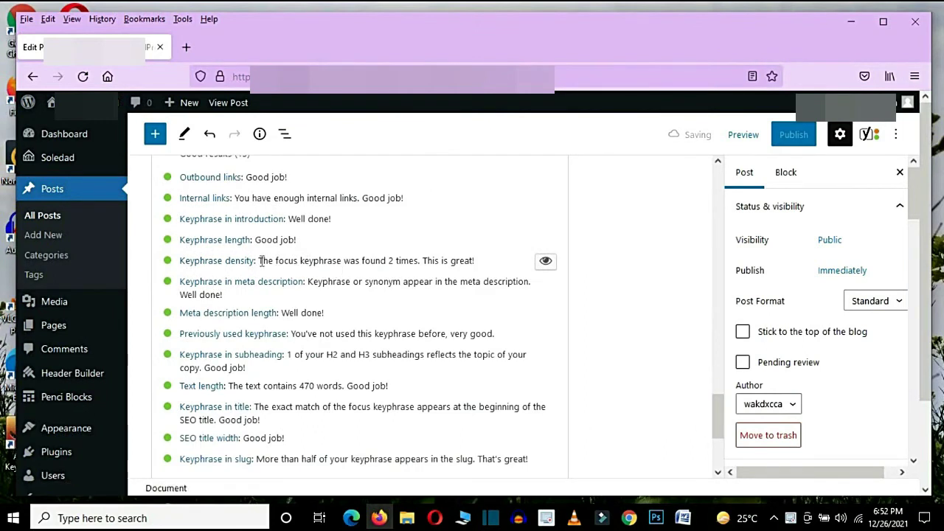
left_click_drag(258, 260, 474, 266)
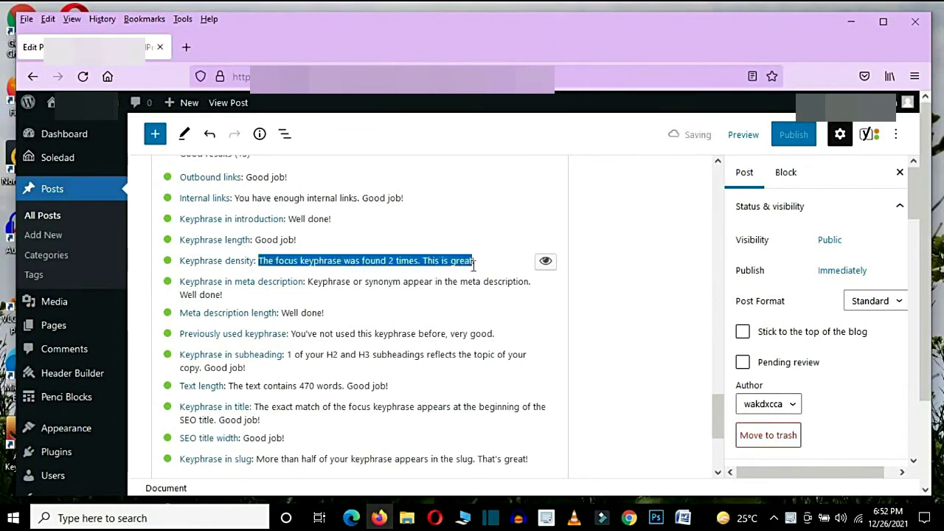
left_click_drag(317, 253, 263, 260)
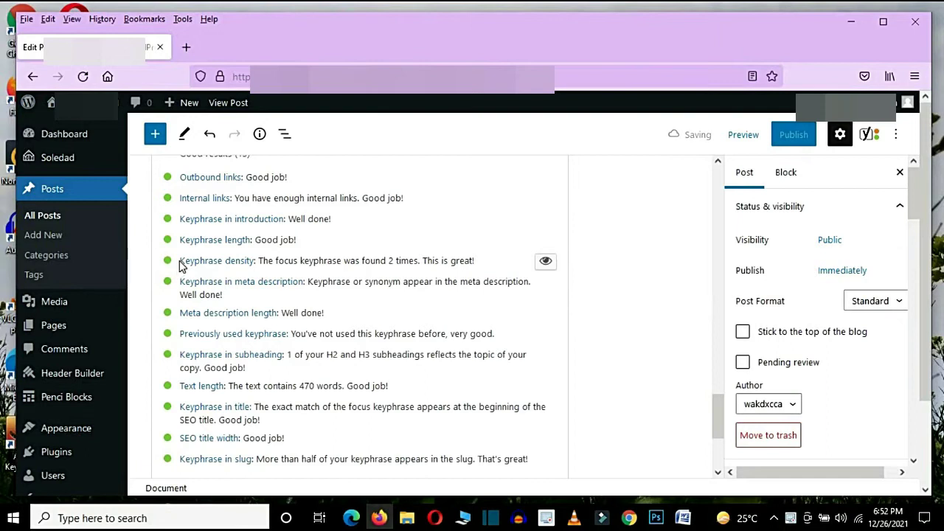
triple_click(443, 262)
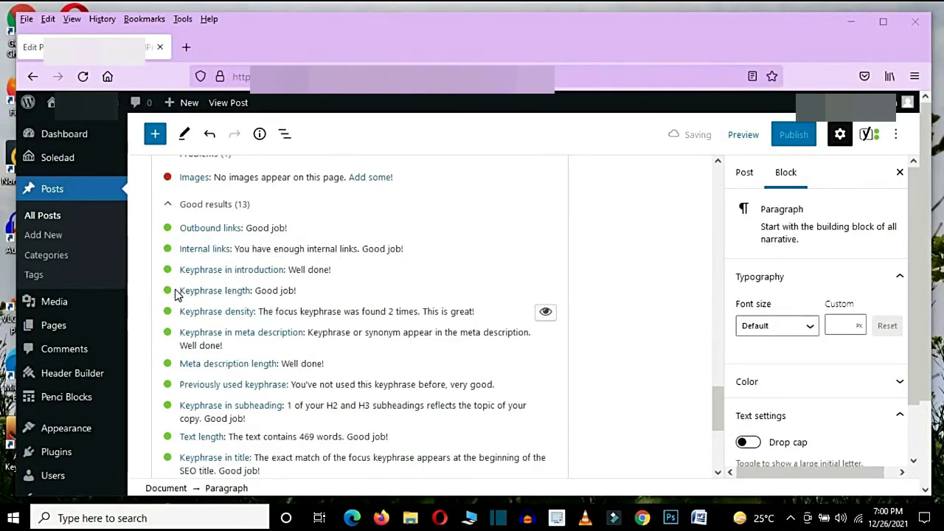
Step: Highlight the "Keyphrase length" assessment and the whole focus keyphrase it evaluates
left_click_drag(175, 294, 252, 292)
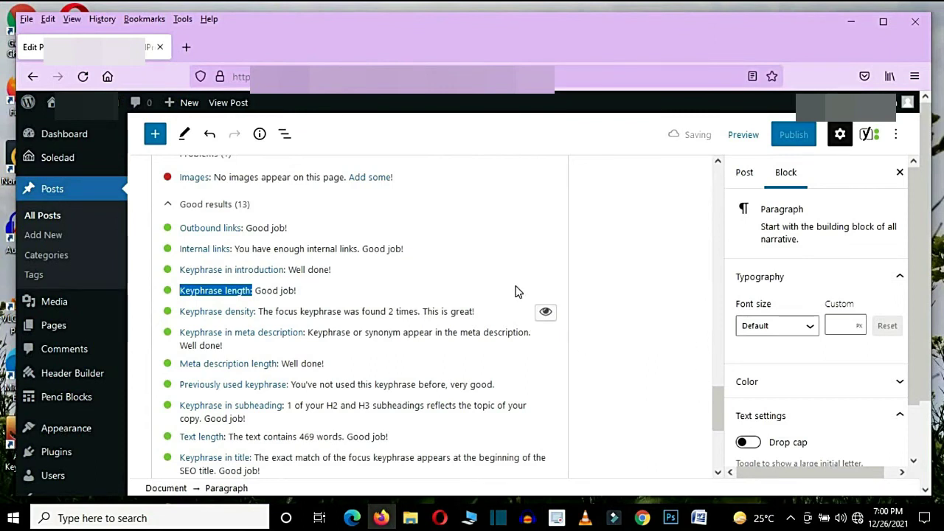
left_click_drag(719, 405, 716, 303)
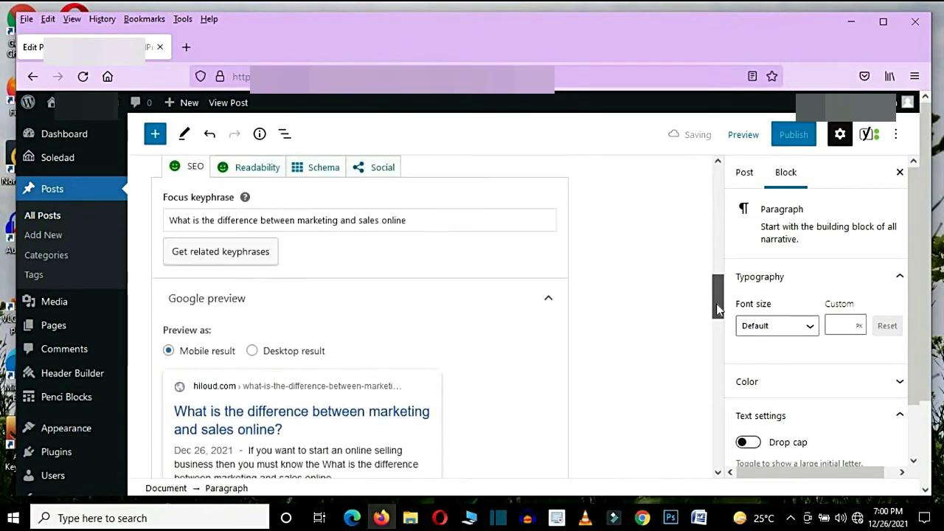
triple_click(405, 224)
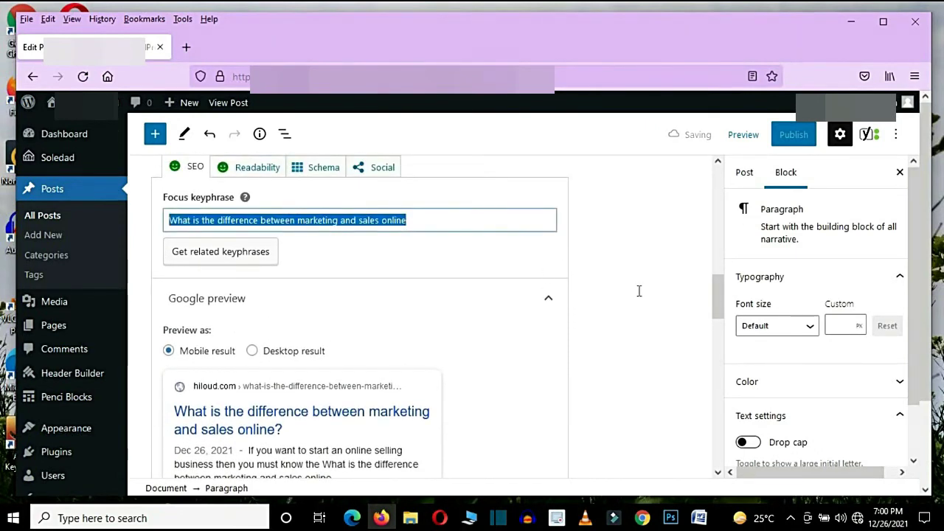
left_click(615, 306)
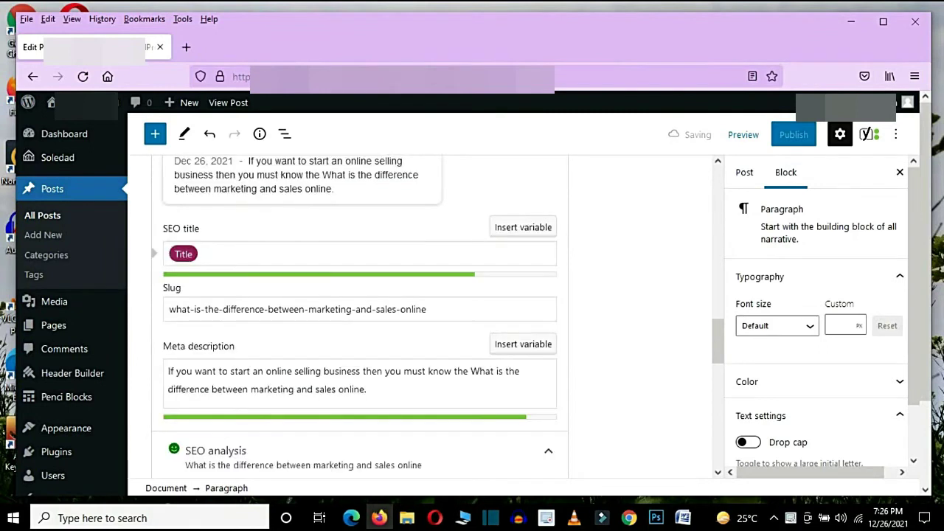
Step: Go back to the good results of the SEO analysis and highlight the "Keyphrase in introduction" assessment
scroll(717, 389, "down", 5)
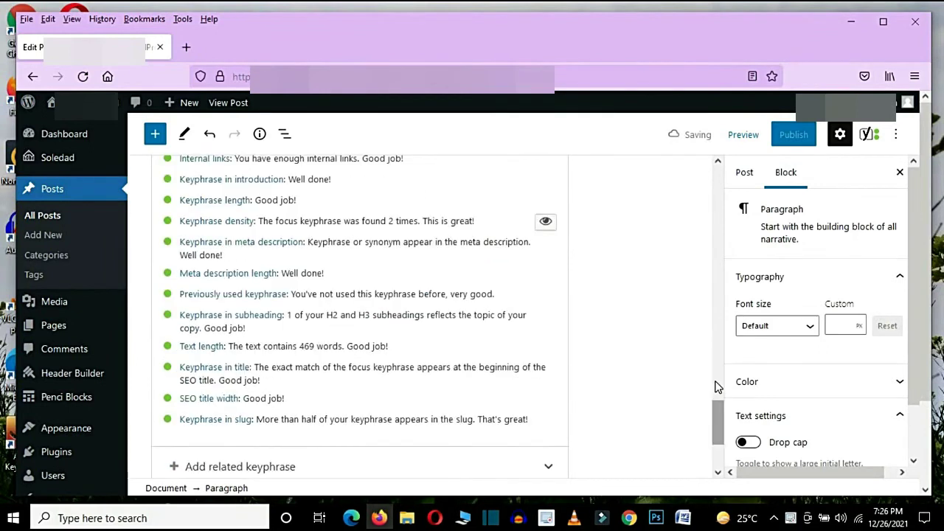
scroll(718, 388, "up", 3)
left_click_drag(254, 384, 145, 395)
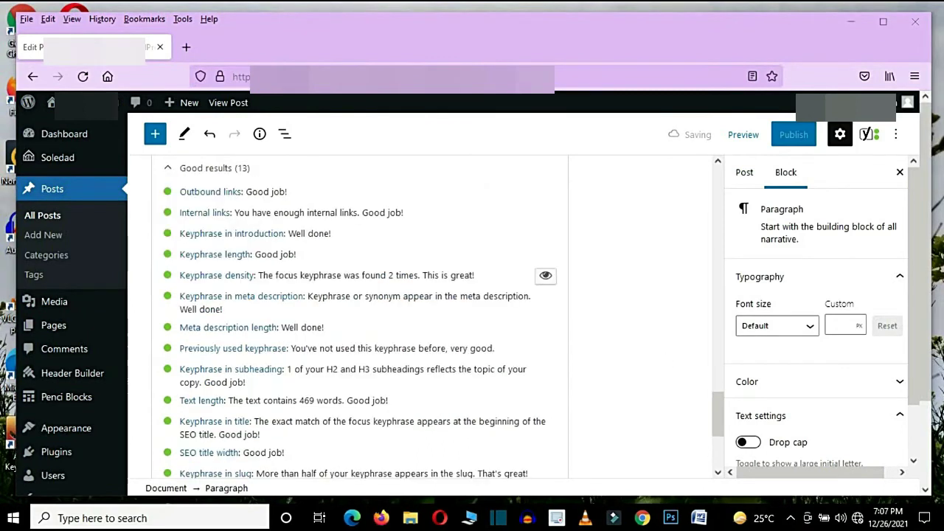
left_click_drag(179, 235, 286, 247)
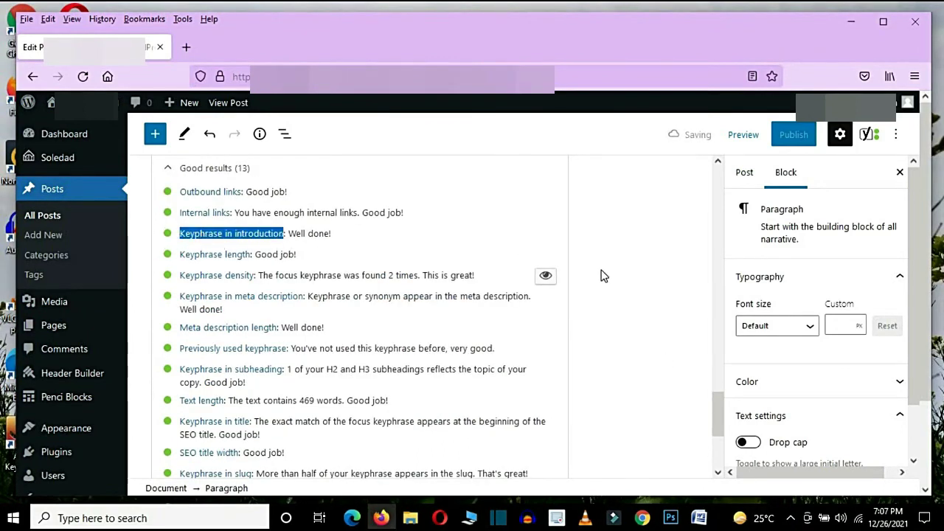
left_click(647, 315)
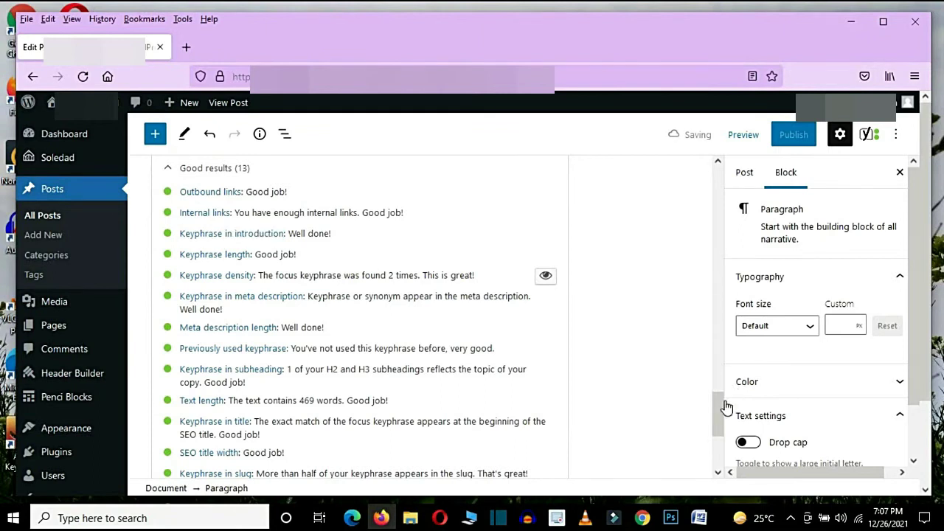
Step: Highlight the first two sentences of the post's introduction and the focus keyphrase within them
scroll(719, 223, "up", 15)
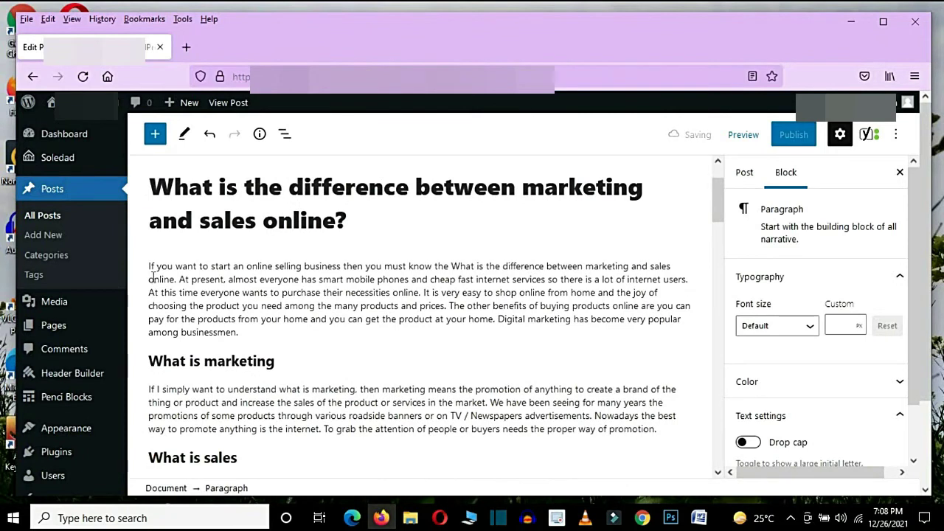
left_click_drag(126, 275, 693, 283)
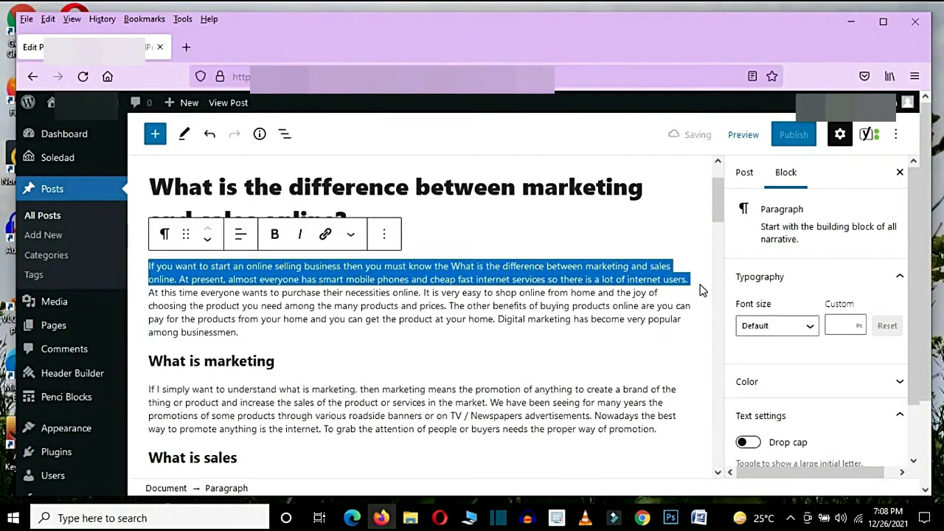
left_click(702, 290)
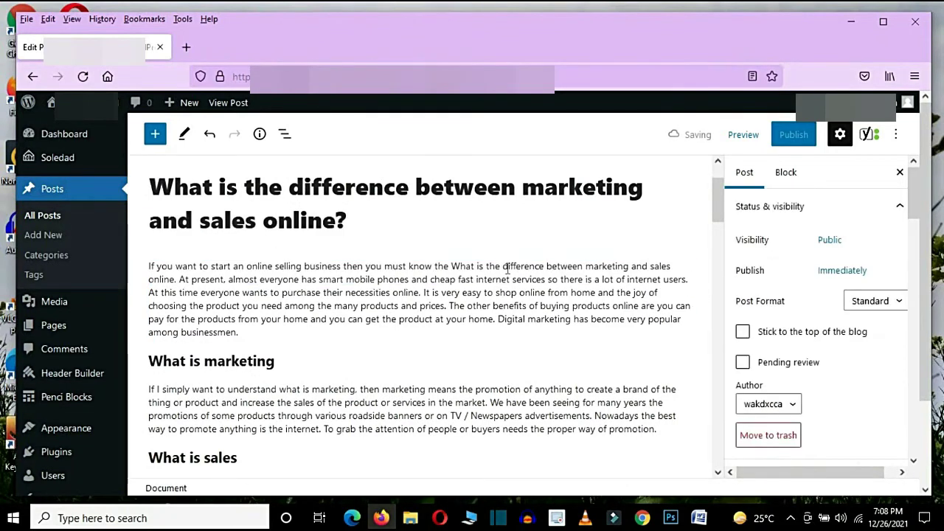
left_click_drag(451, 266, 175, 279)
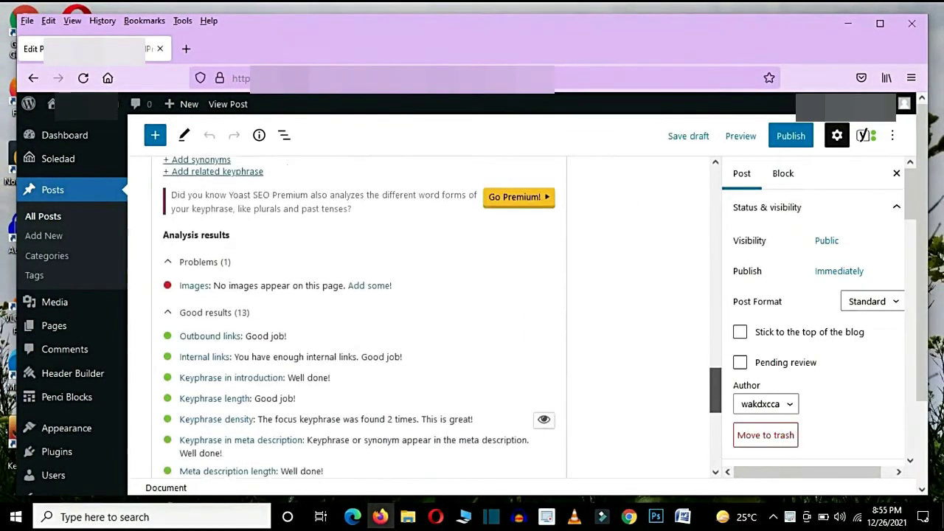
Step: Highlight the "Internal links" and "Outbound links" assessments in the SEO analysis results
left_click_drag(180, 354, 231, 353)
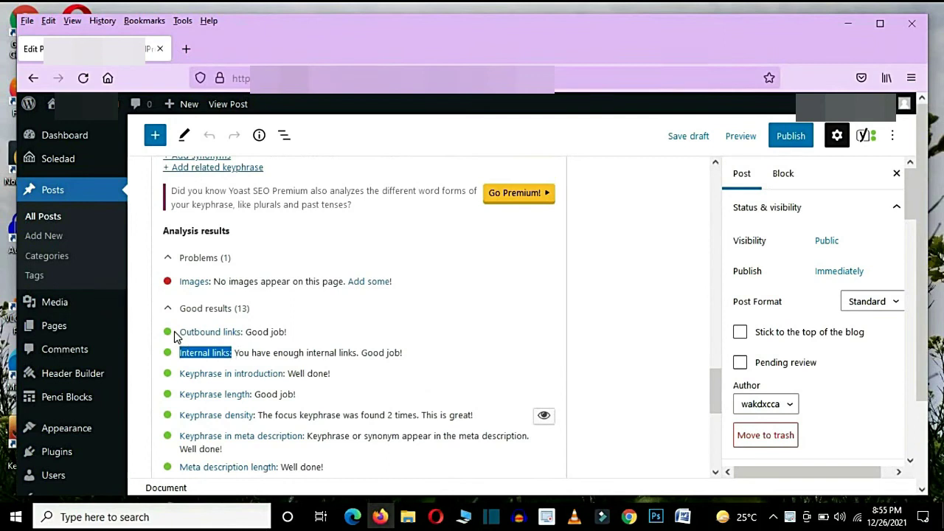
left_click_drag(178, 332, 241, 332)
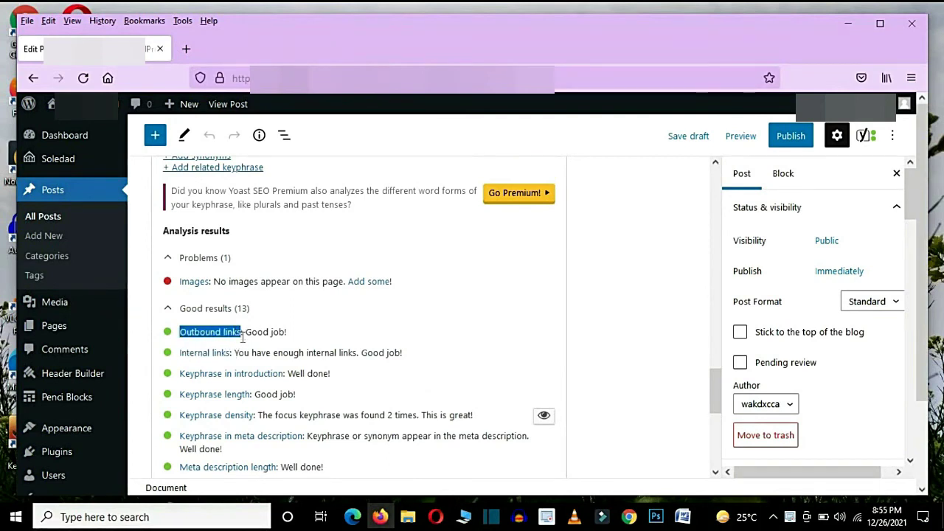
left_click(419, 344)
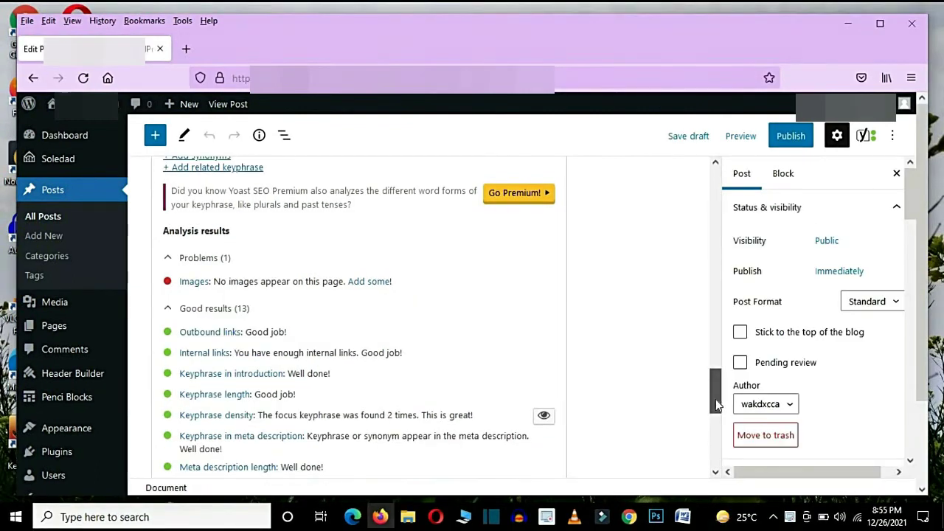
Step: Inspect the targets of the "digital medium" and "Digital marketing" links in the online marketing paragraph
scroll(716, 379, "up", 5)
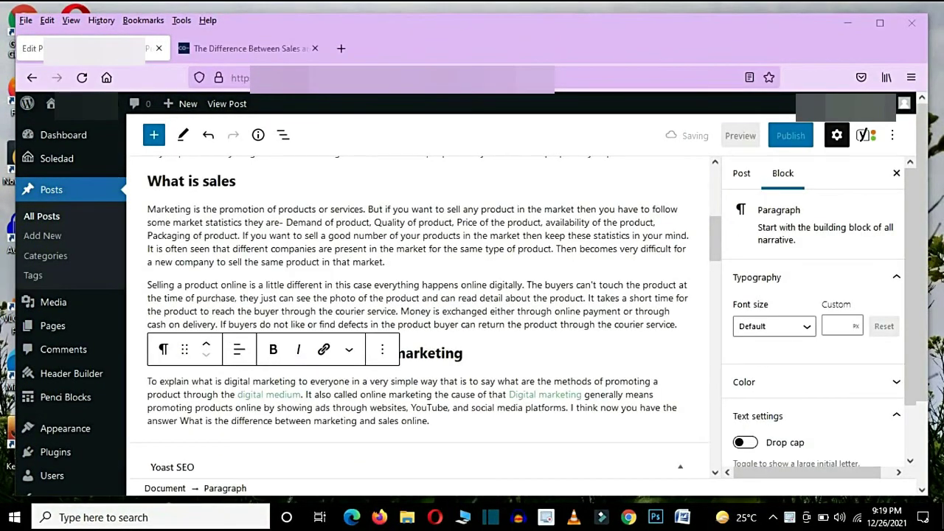
left_click(281, 396)
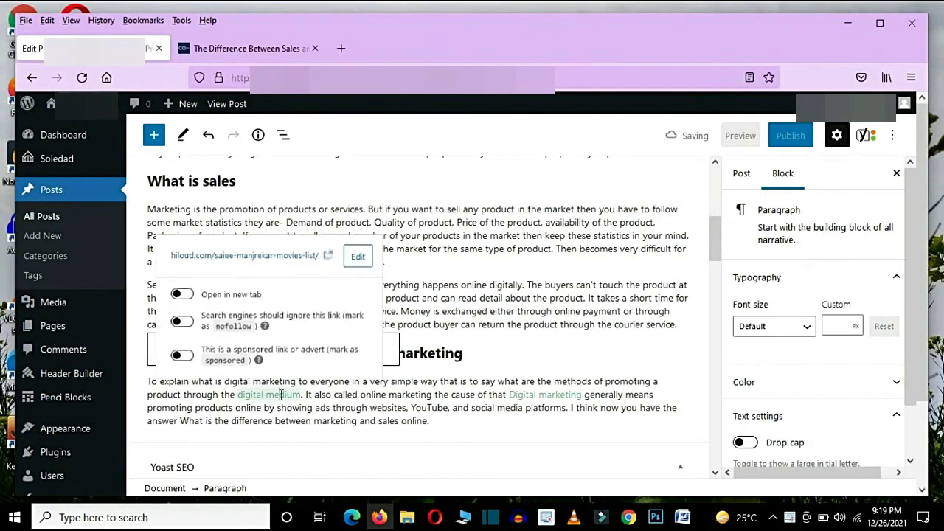
left_click(542, 396)
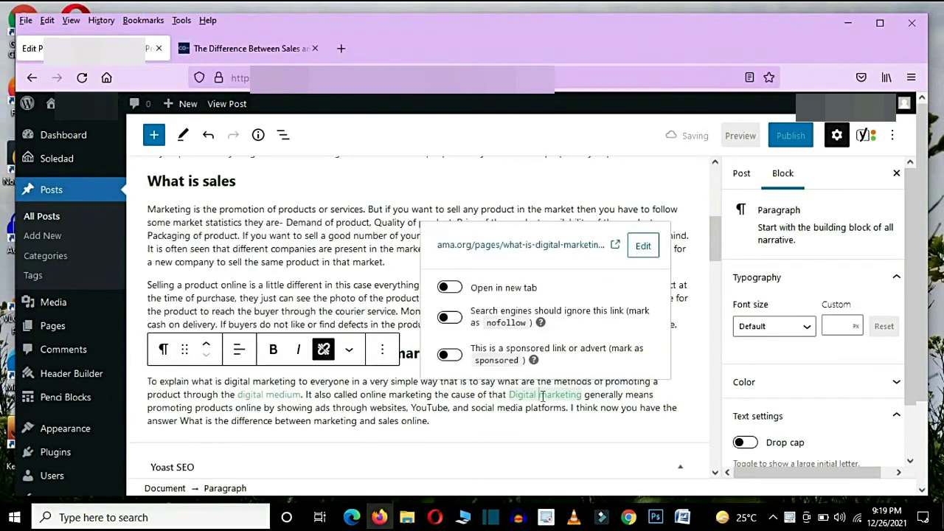
left_click(701, 387)
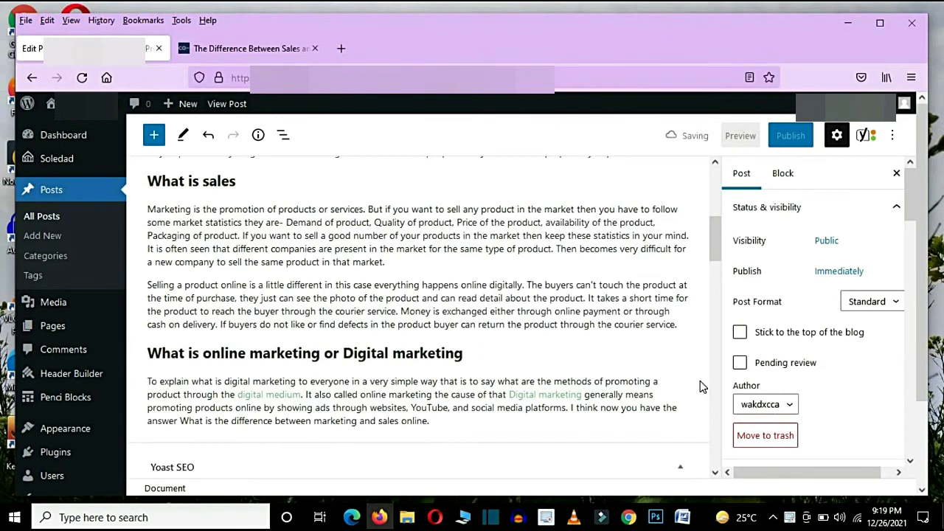
Step: Link "Selling a product online" in the sales section to the copied URL of the uschamber.com sales-vs-marketing article
mouse_move(713, 244)
left_mouse_down()
mouse_move(714, 363)
mouse_move(714, 249)
left_mouse_up()
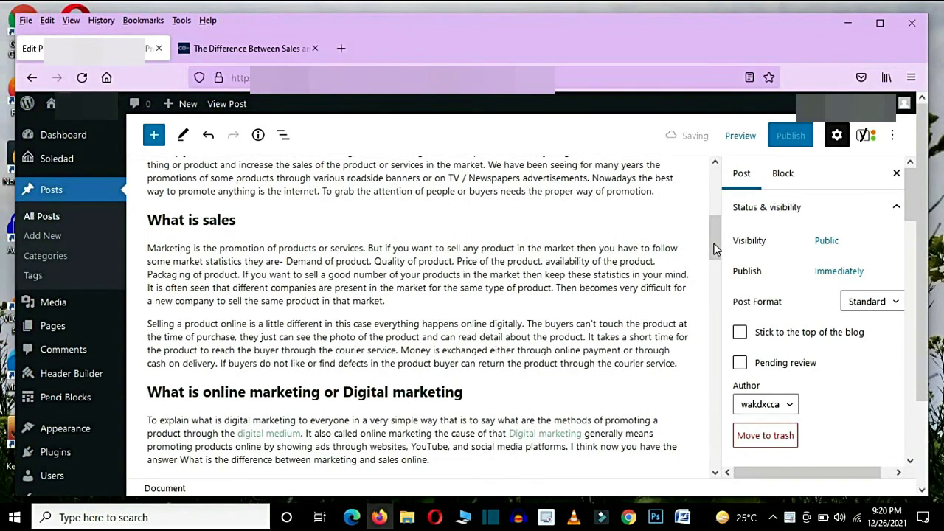
left_click_drag(713, 249, 713, 249)
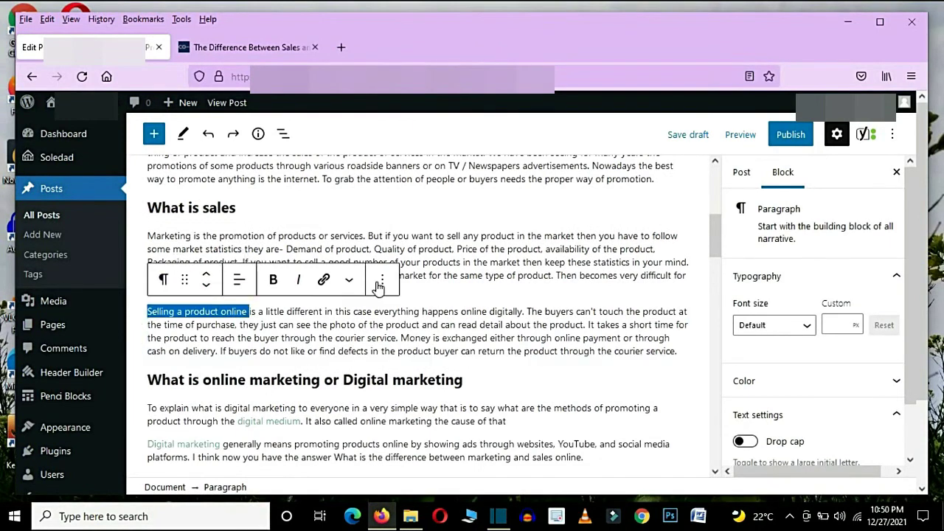
left_click(325, 281)
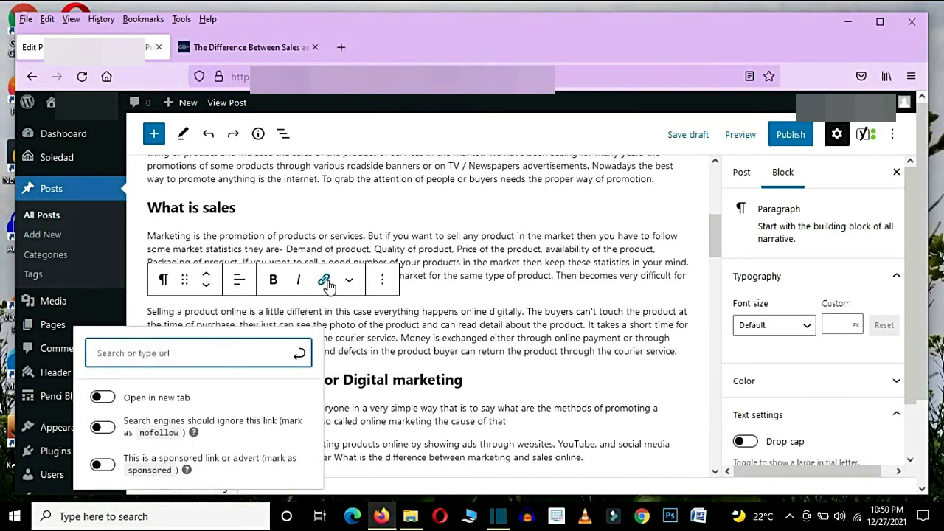
left_click(272, 50)
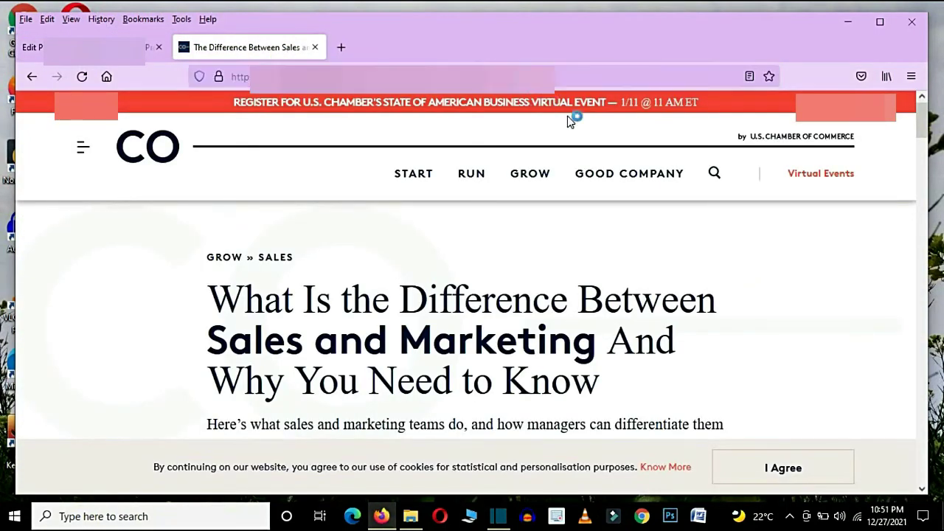
right_click(318, 79)
left_click(336, 159)
left_click(74, 48)
right_click(151, 354)
left_click(205, 231)
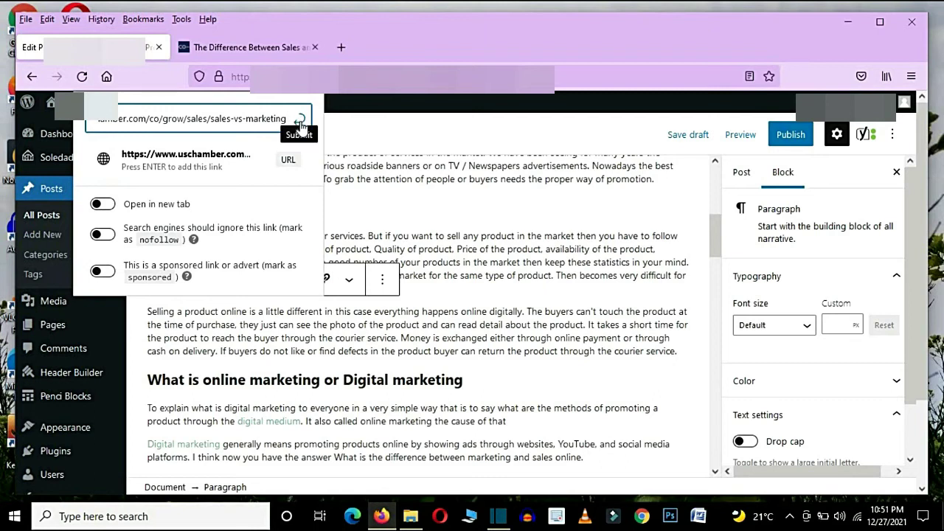
left_click(300, 124)
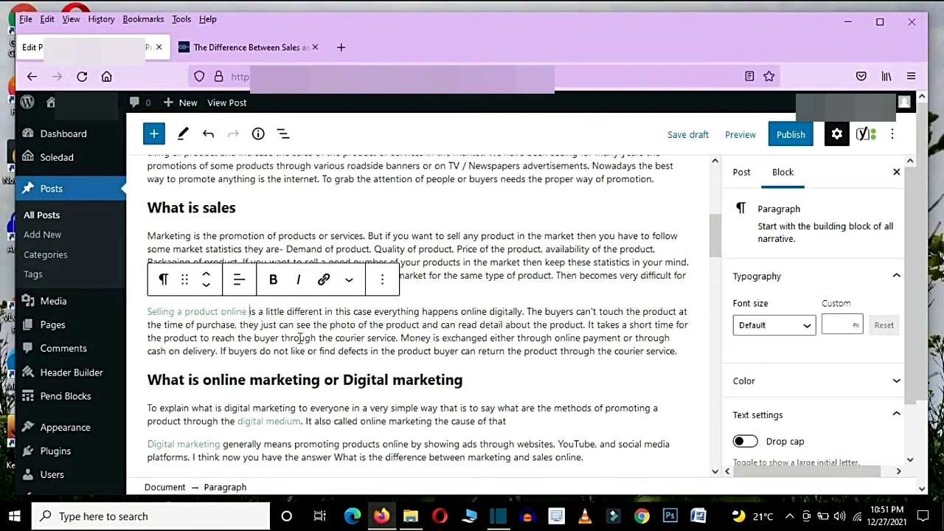
Step: Remove the uschamber.com link from "Selling a product online" in the sales section
left_click_drag(248, 311, 148, 313)
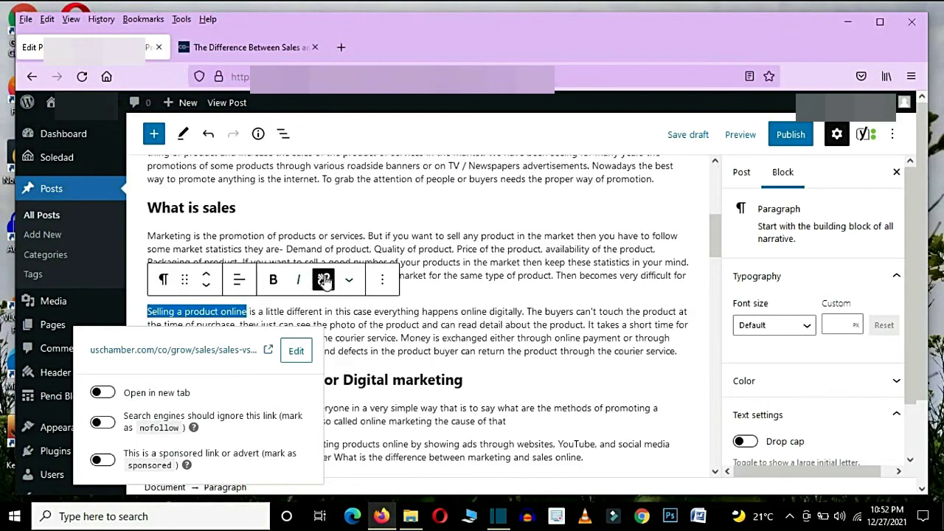
left_click(323, 281)
left_click(260, 325)
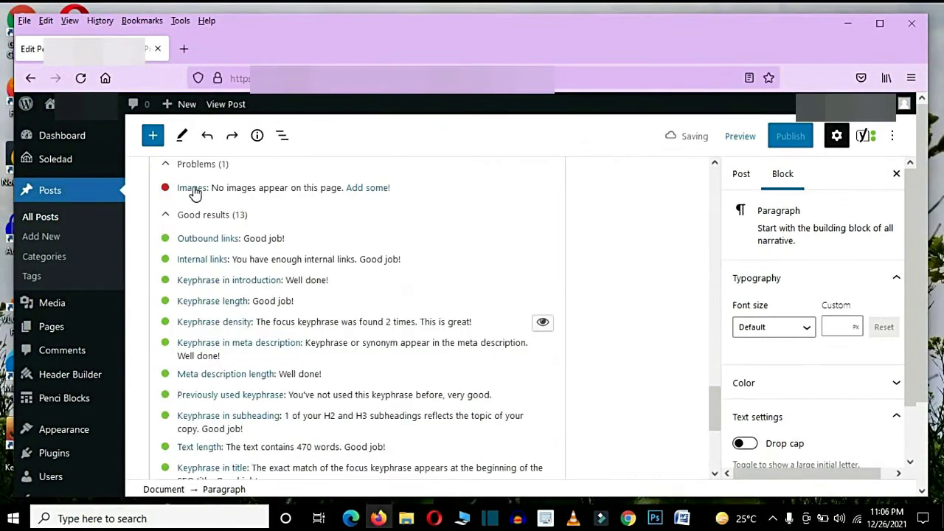
Step: Highlight the "Images" problem in the SEO analysis and look through the post content for images
left_click_drag(179, 188, 210, 187)
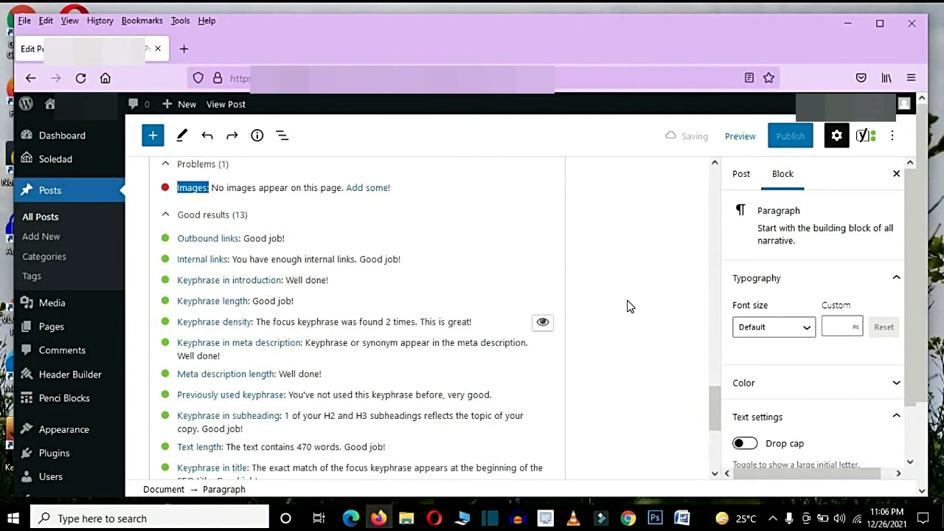
left_click(520, 246)
left_click_drag(714, 414, 721, 214)
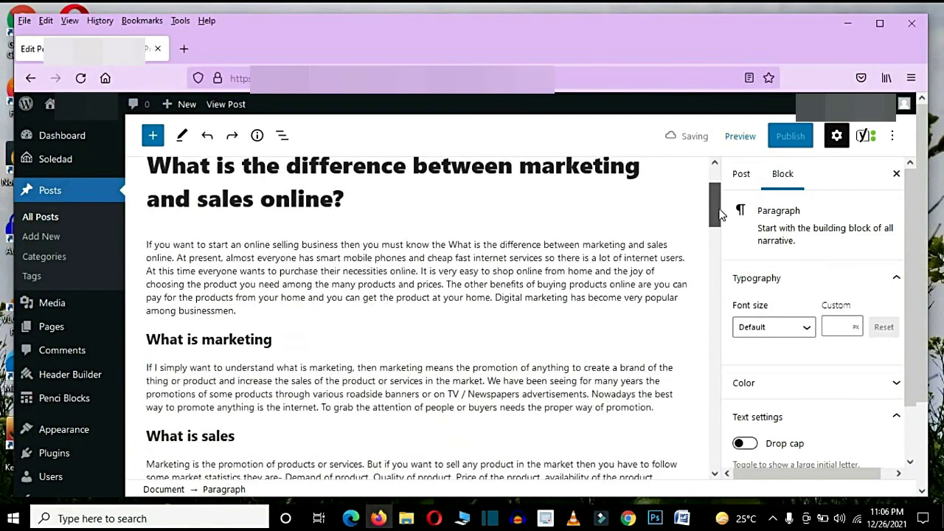
scroll(720, 214, "down", 8)
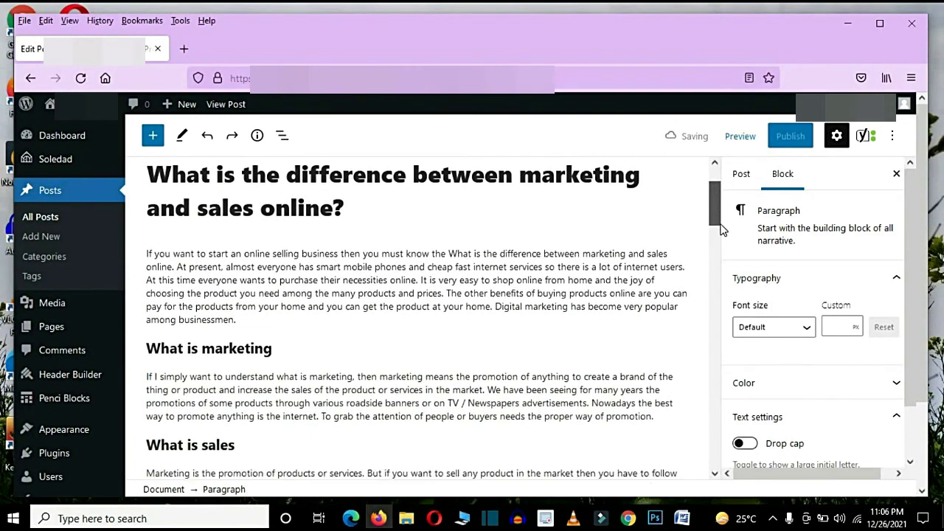
scroll(720, 296, "down", 18)
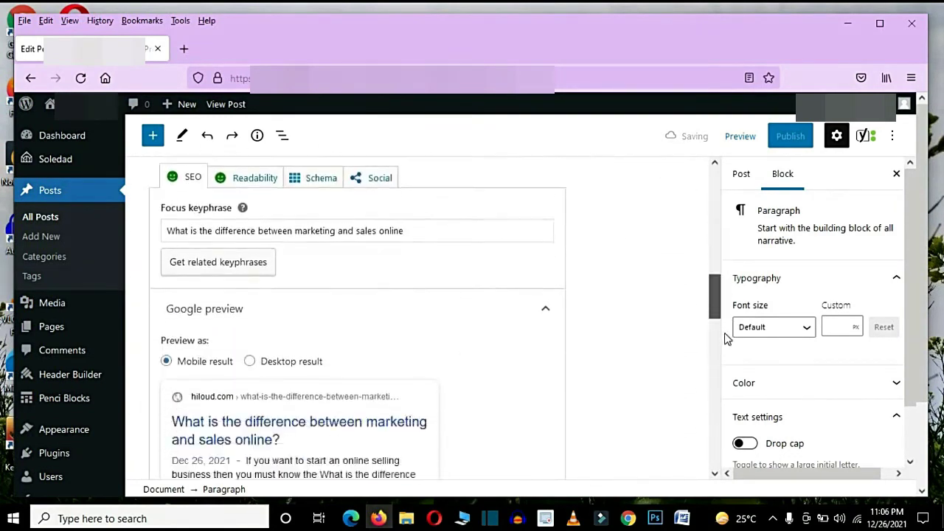
scroll(723, 411, "down", 2)
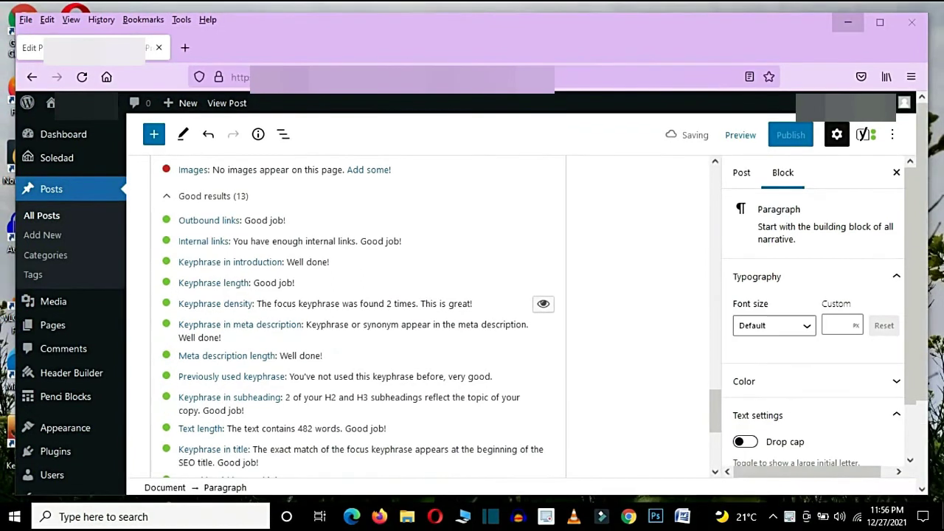
Step: Rename the flower photo IMG_20211110_154335 in the photos folder to the copied post title "What is the difference between marketing and sales online"
left_click(847, 22)
mouse_move(406, 516)
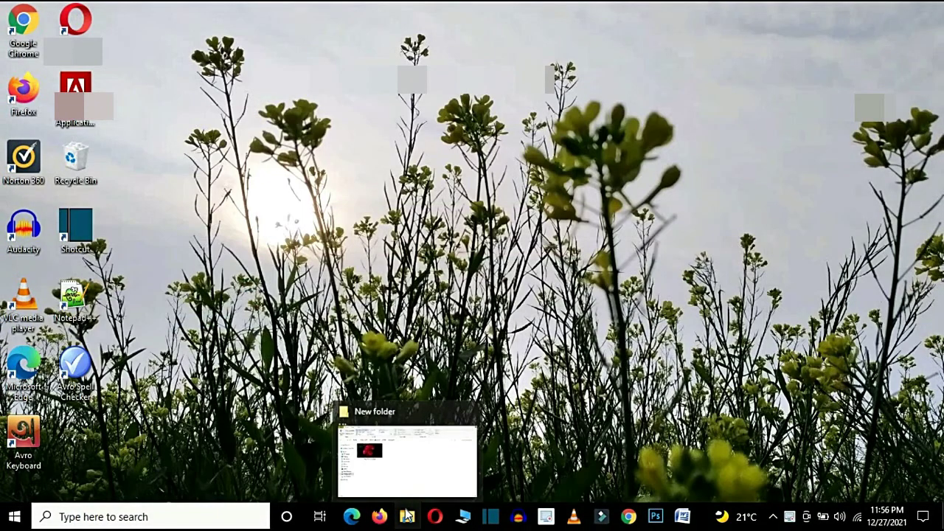
left_click(402, 472)
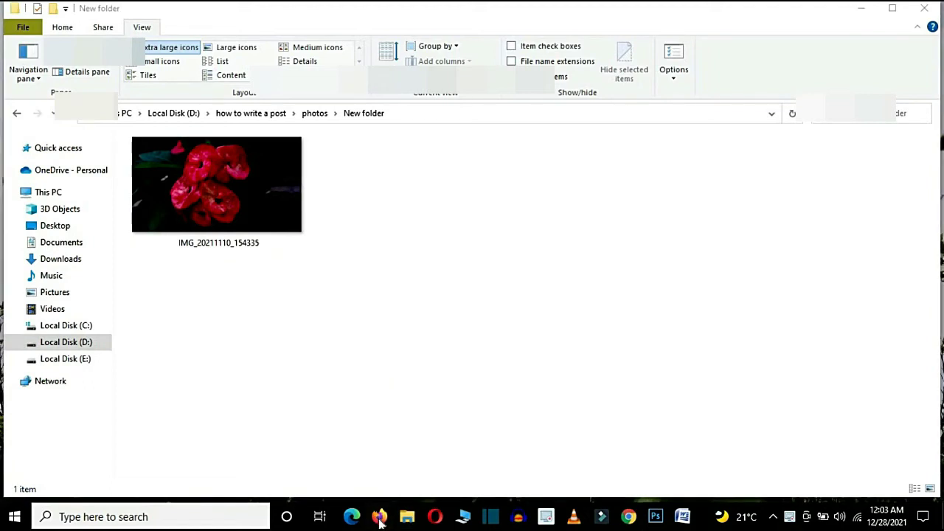
left_click(379, 516)
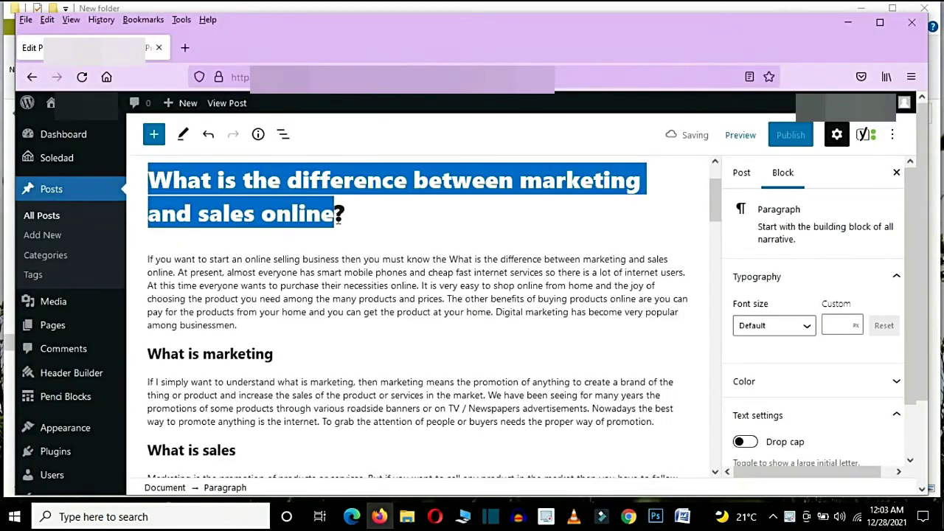
left_click(852, 20)
right_click(224, 210)
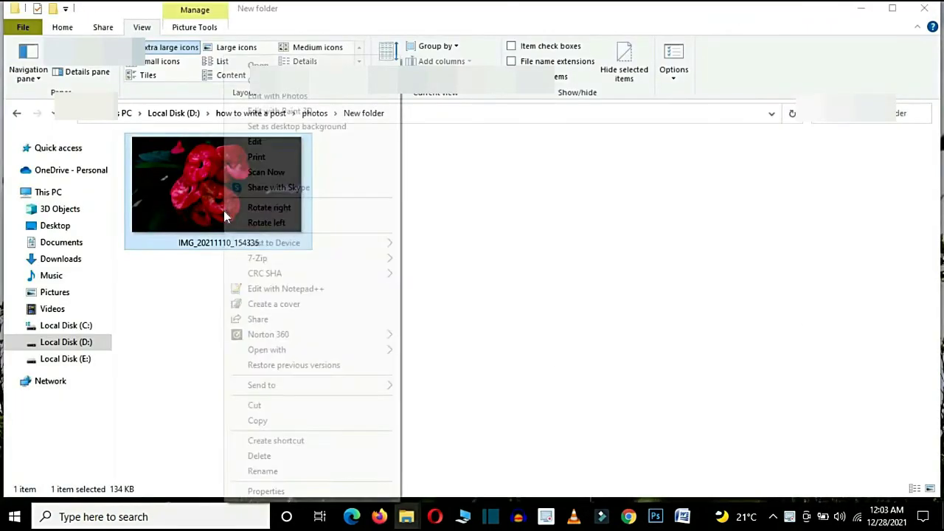
left_click(263, 471)
key("ctrl+v")
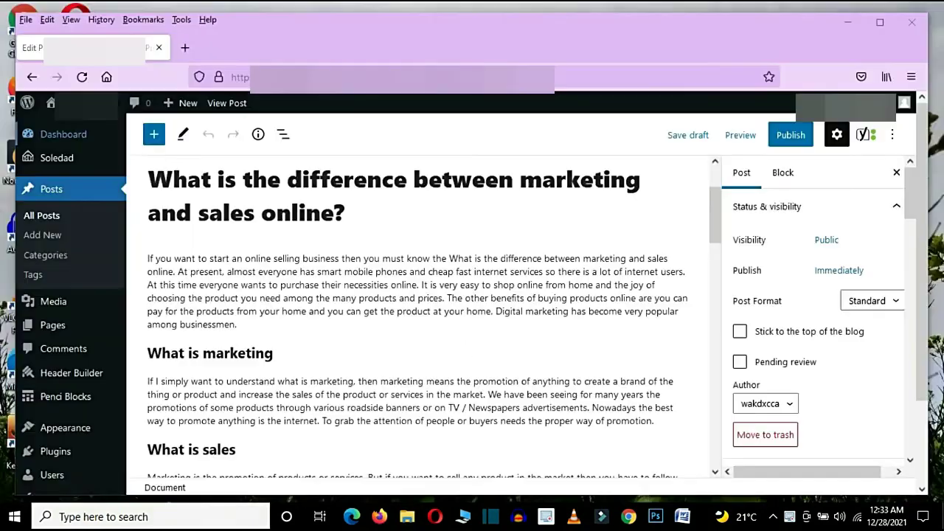
Step: Upload the renamed flower photo from the New folder on Local Disk (D:) to the WordPress media library
left_click(72, 140)
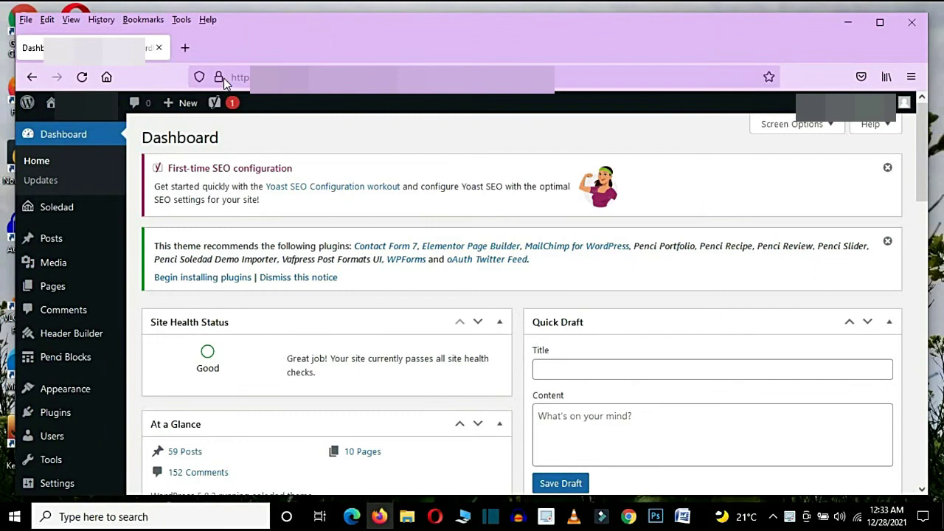
mouse_move(59, 267)
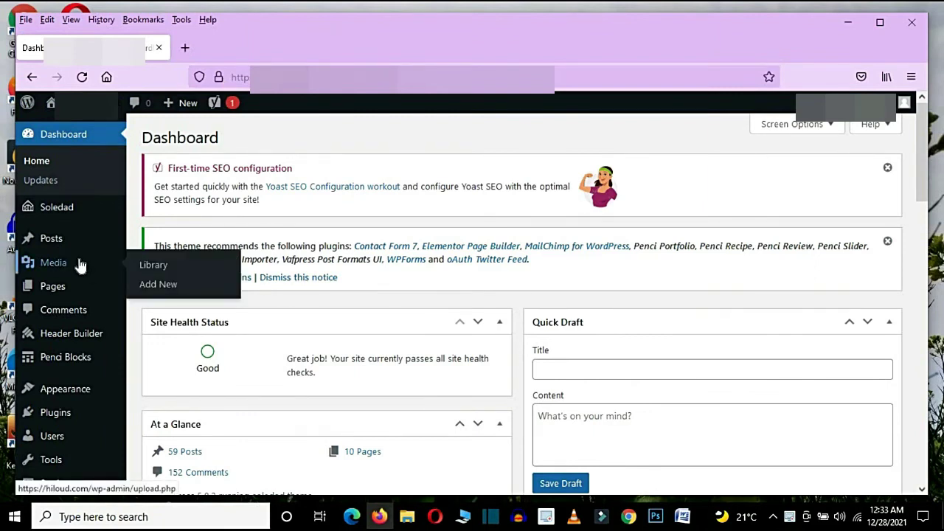
left_click(79, 266)
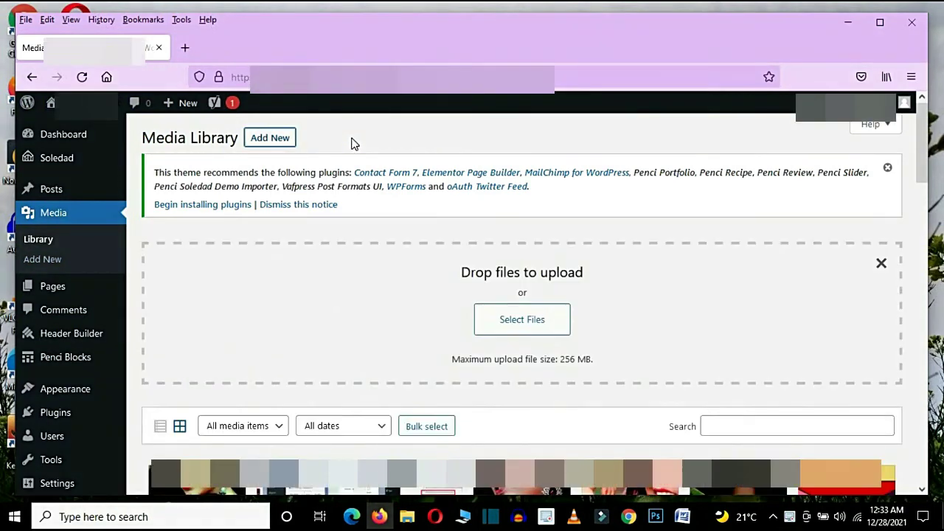
left_click(531, 327)
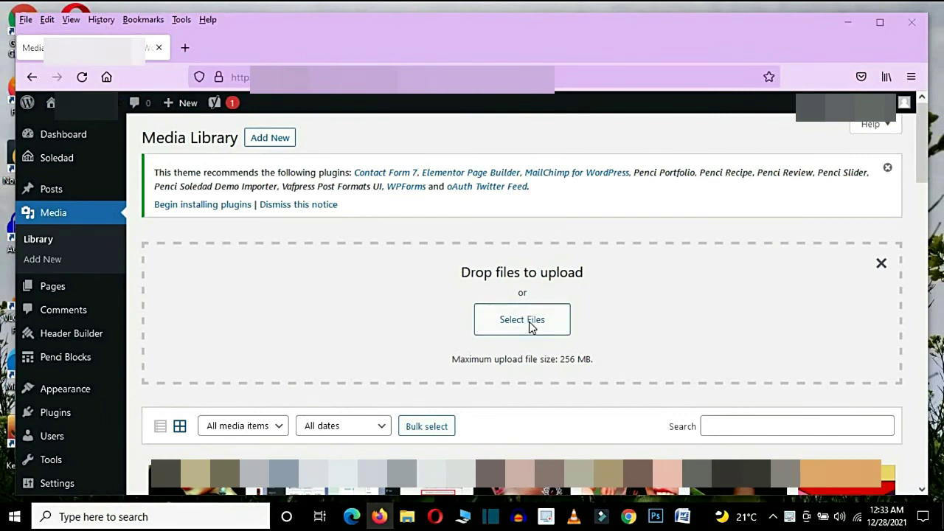
left_click_drag(479, 150, 485, 263)
double_click(247, 234)
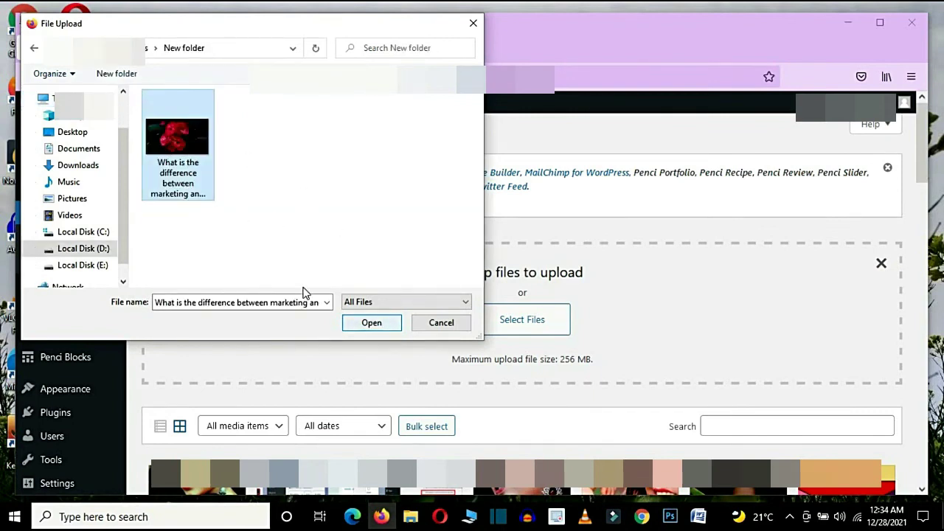
left_click(369, 325)
Step: Copy the uploaded image's title into its alternative text, "What is the difference between marketing and sales online", and close the attachment details
scroll(368, 329, "down", 3)
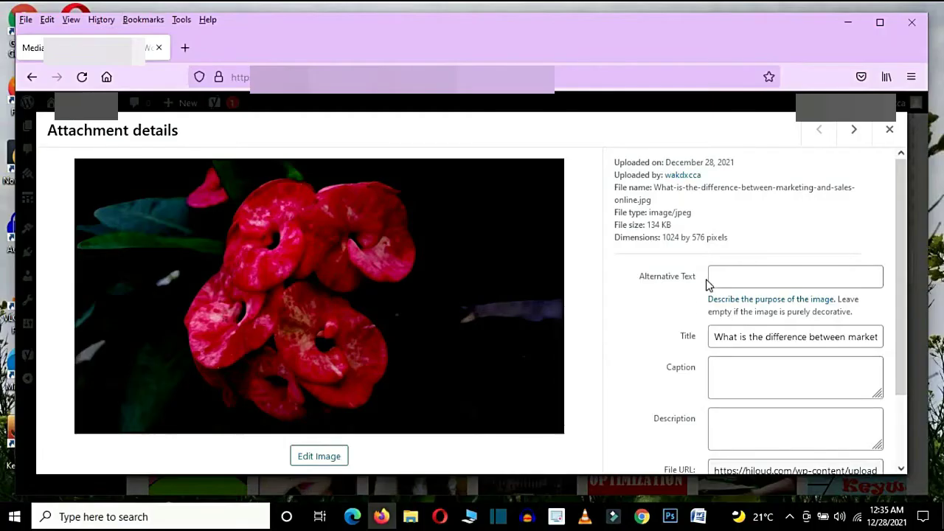
left_click_drag(711, 338, 893, 348)
left_click(749, 275)
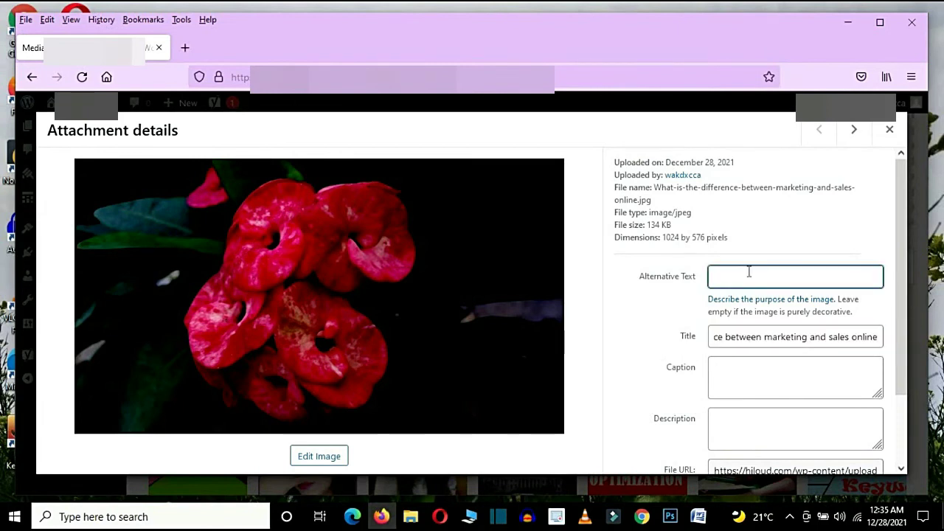
key("ctrl+v")
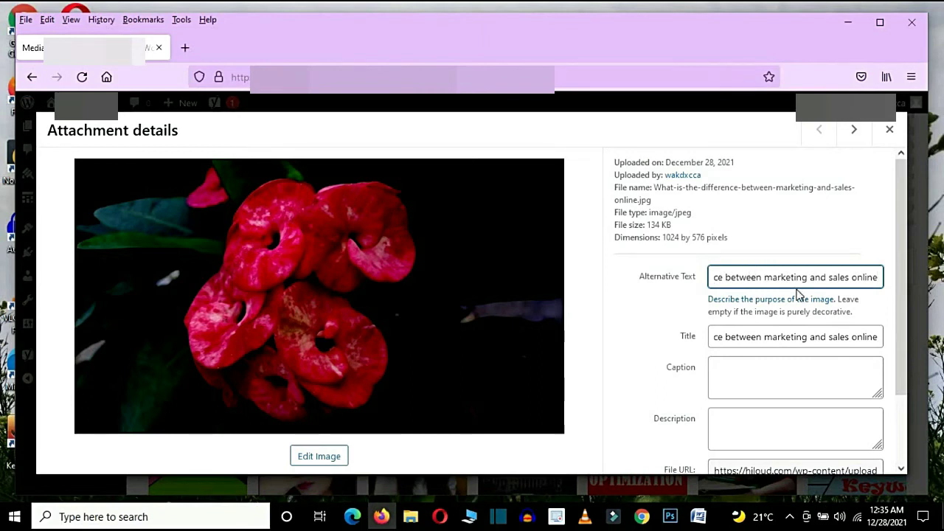
left_click(901, 214)
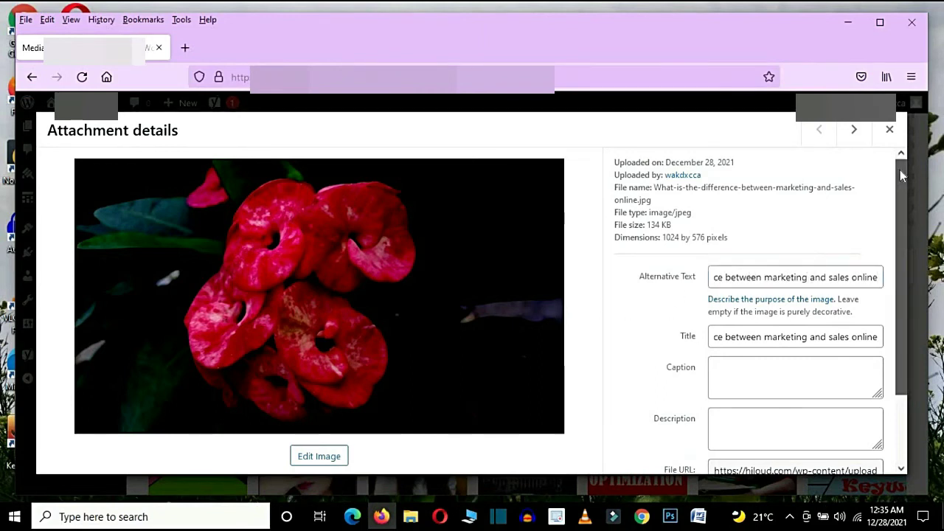
left_click(890, 132)
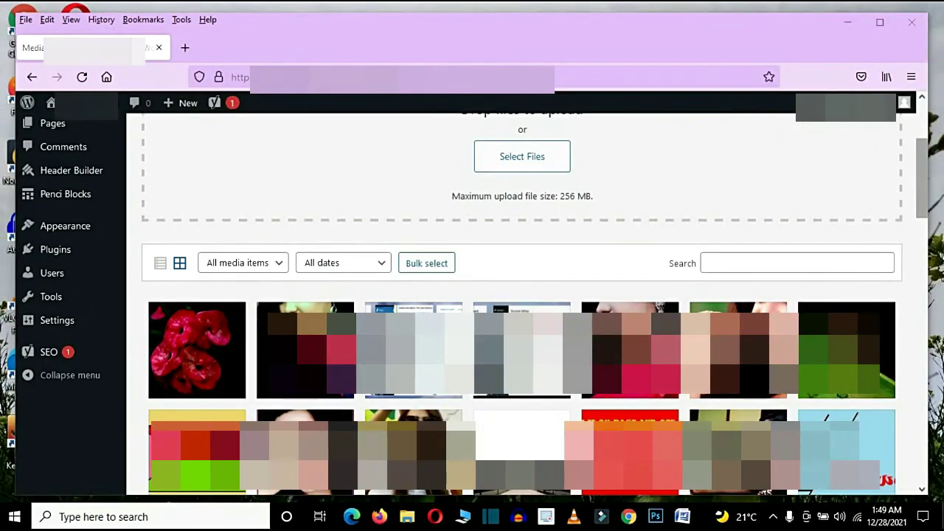
Step: Open the draft post "What is the difference between marketing and sales online?" for editing from the posts list
scroll(920, 155, "up", 3)
left_click(50, 191)
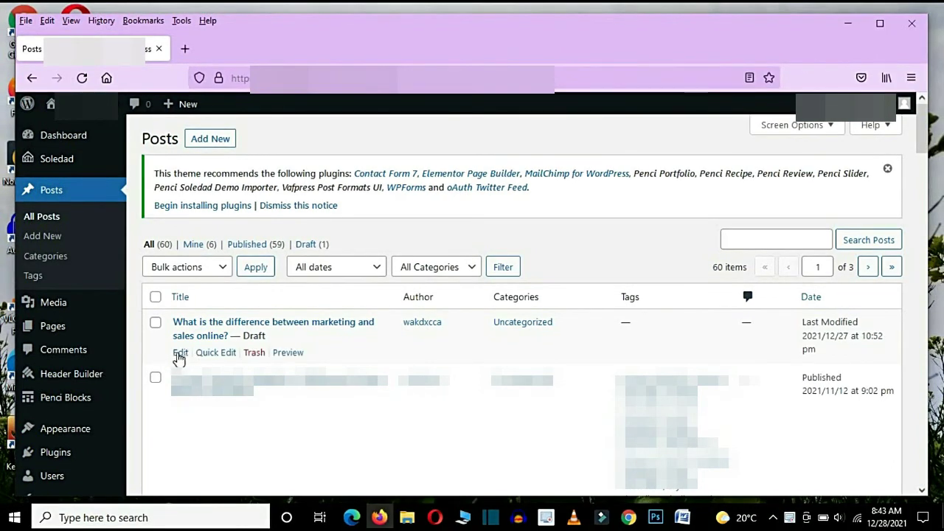
left_click(182, 354)
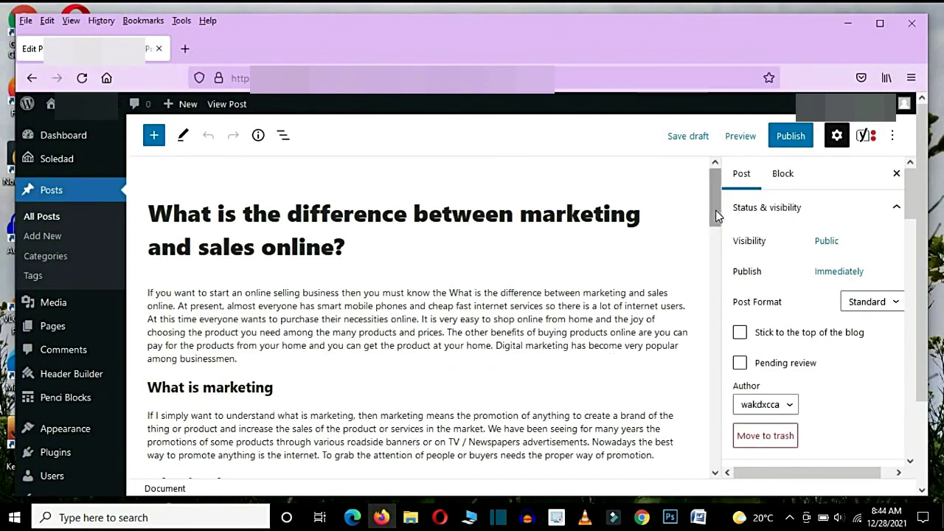
Step: Insert an image block above the introduction paragraph and fill it with What-is-the-difference-between-marketing-and-sales-online.jpg from the media library
left_click(417, 323)
scroll(417, 320, "down", 2)
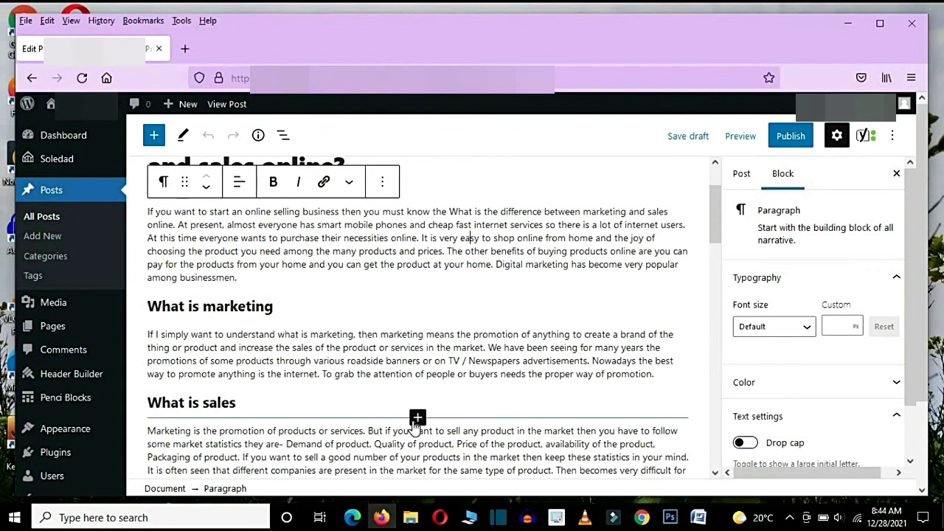
key("ctrl+alt+t")
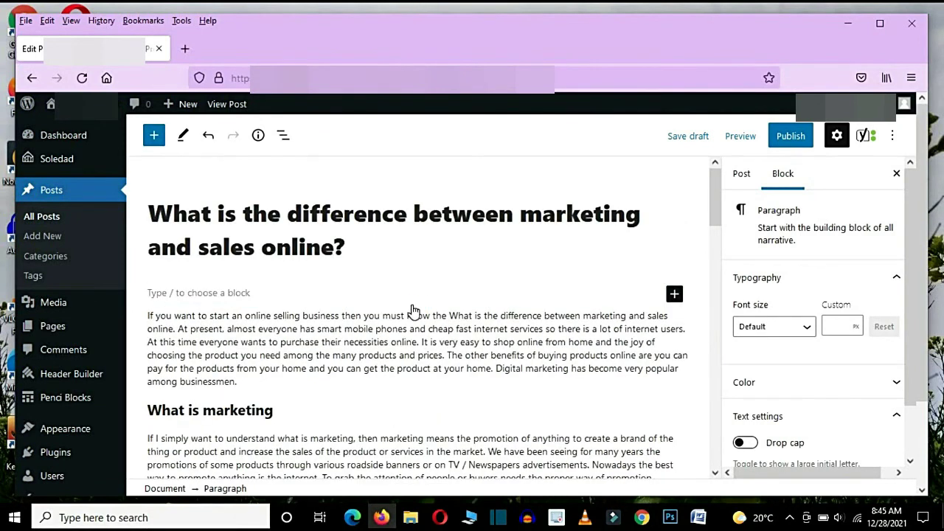
left_click(417, 304)
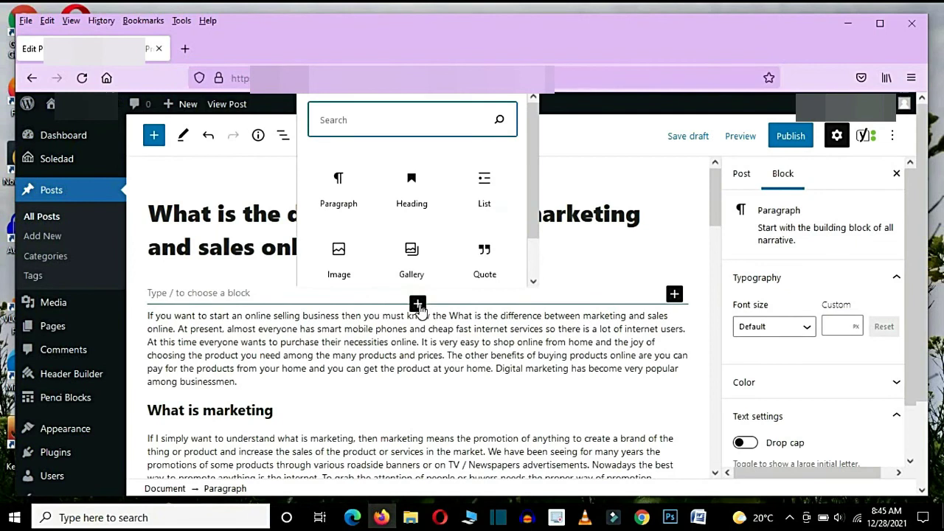
left_click(336, 264)
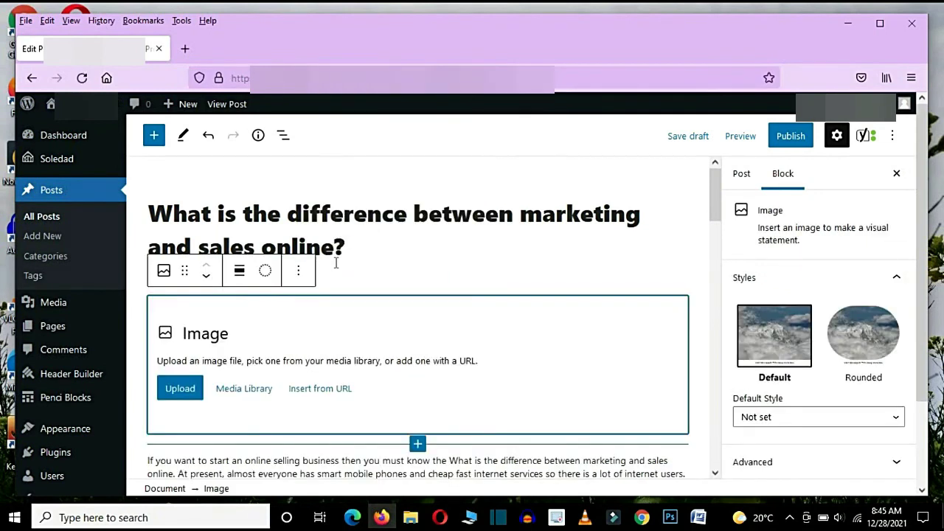
left_click(247, 398)
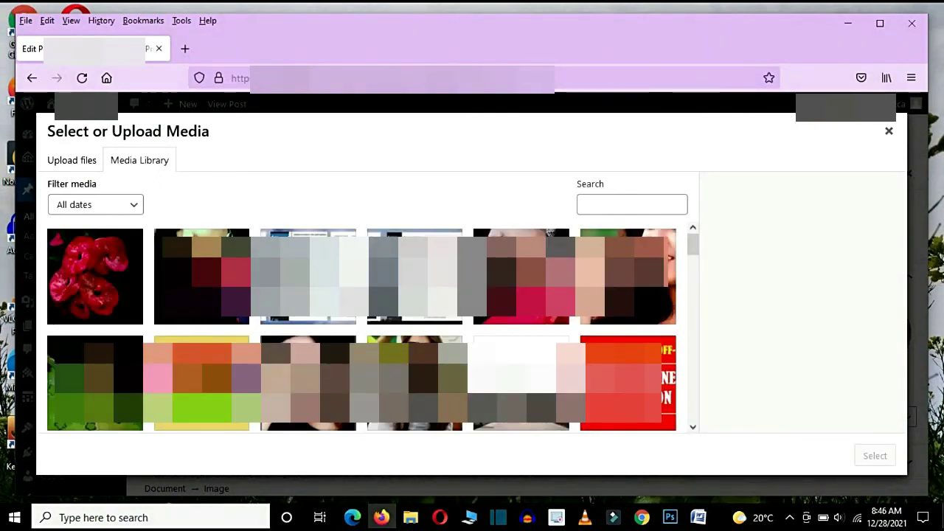
left_click(98, 303)
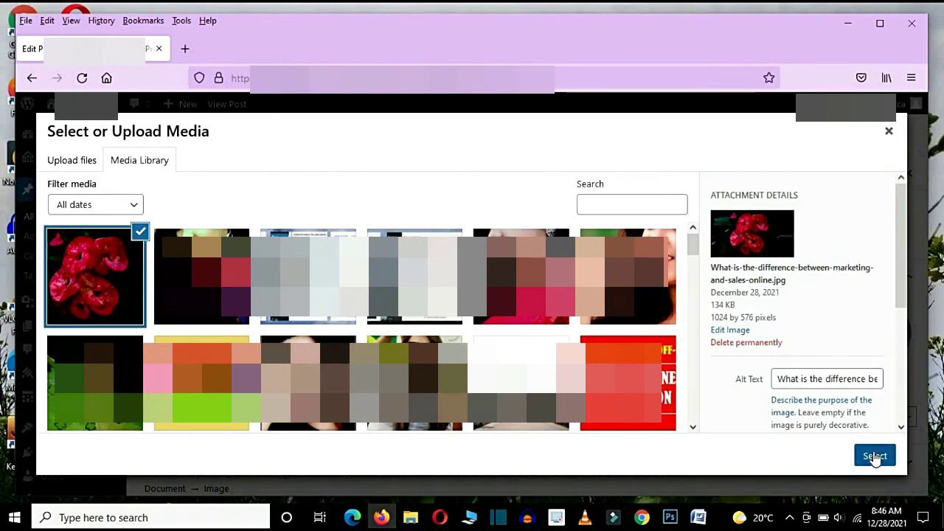
left_click(874, 457)
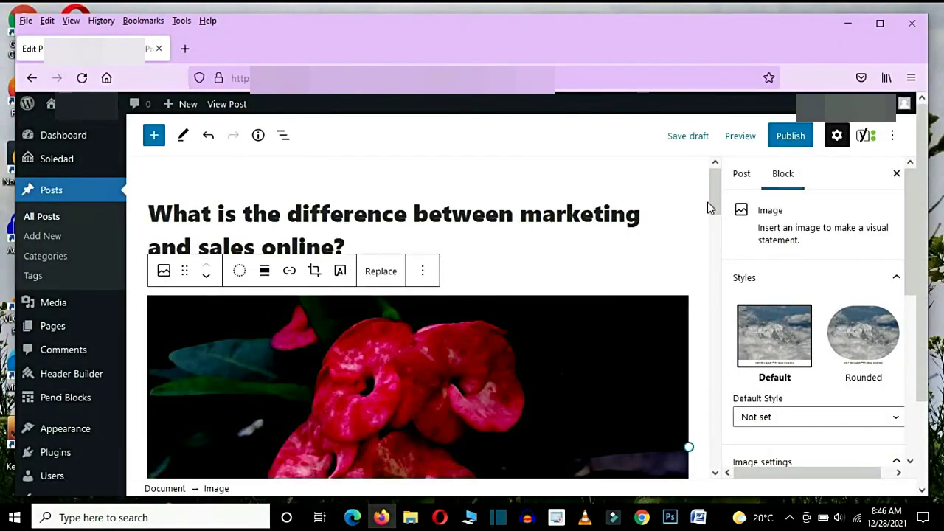
Step: Shrink the flower image to about half the text width and align it to the center
left_click_drag(715, 201, 724, 225)
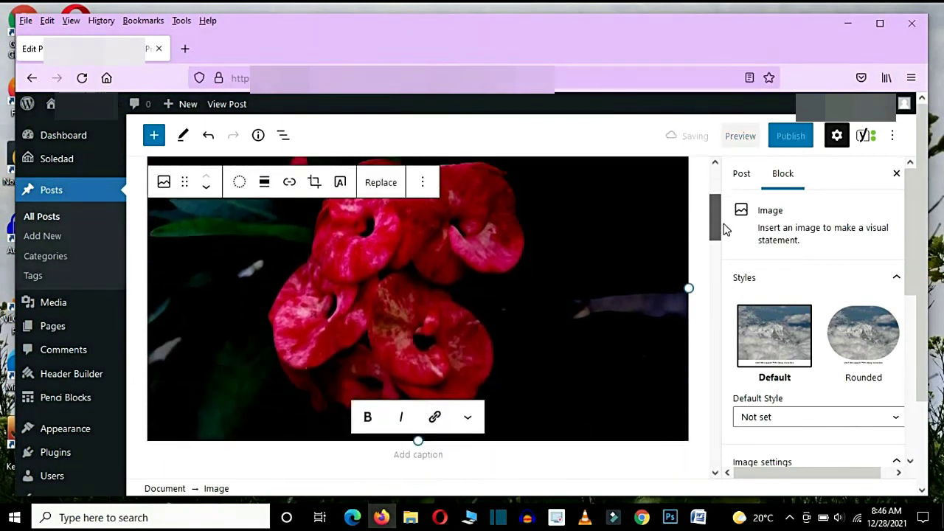
left_click_drag(692, 296, 402, 270)
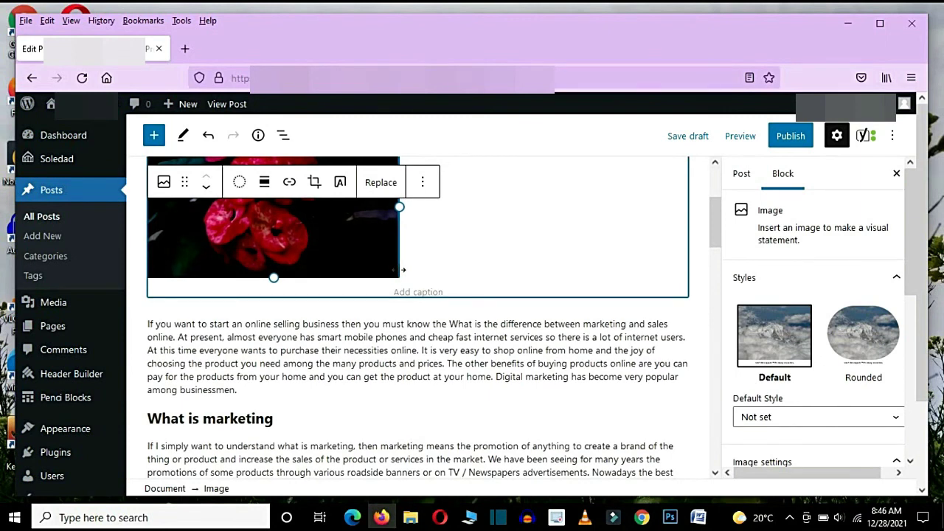
left_click(264, 182)
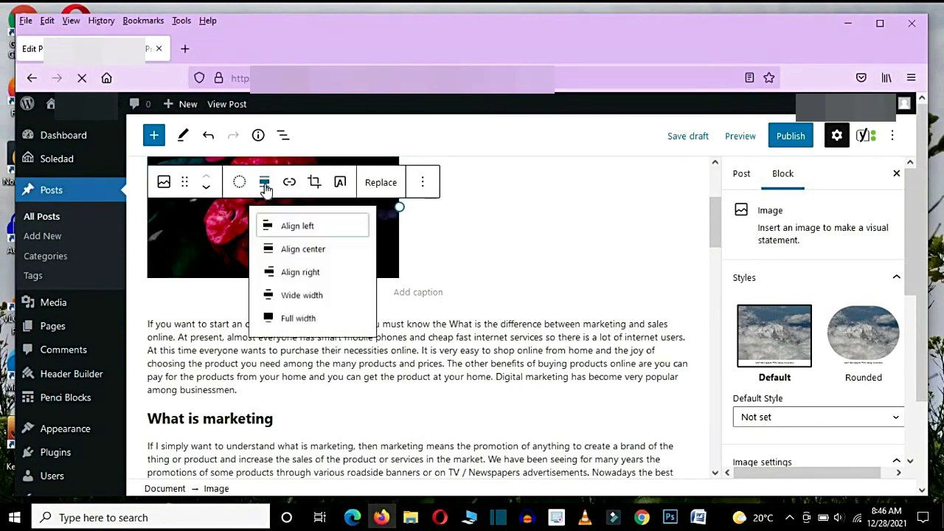
left_click(309, 254)
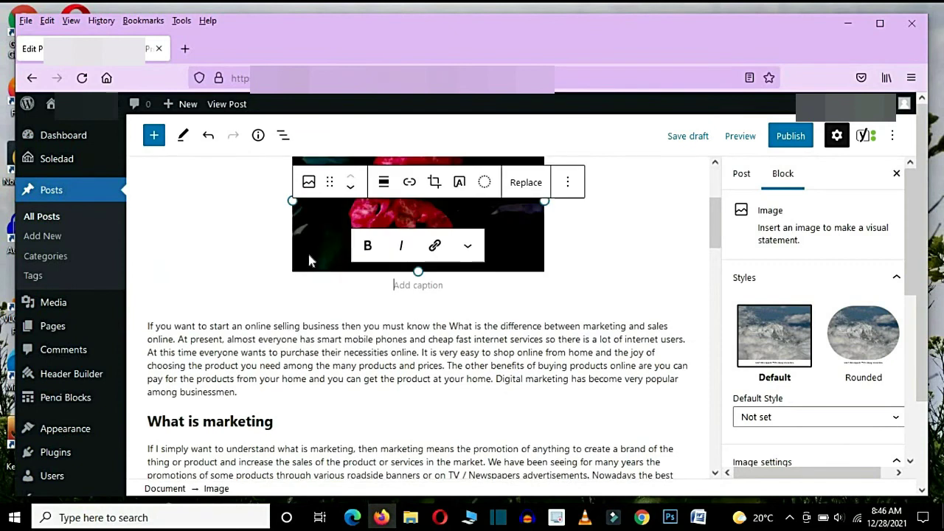
left_click_drag(716, 238, 719, 214)
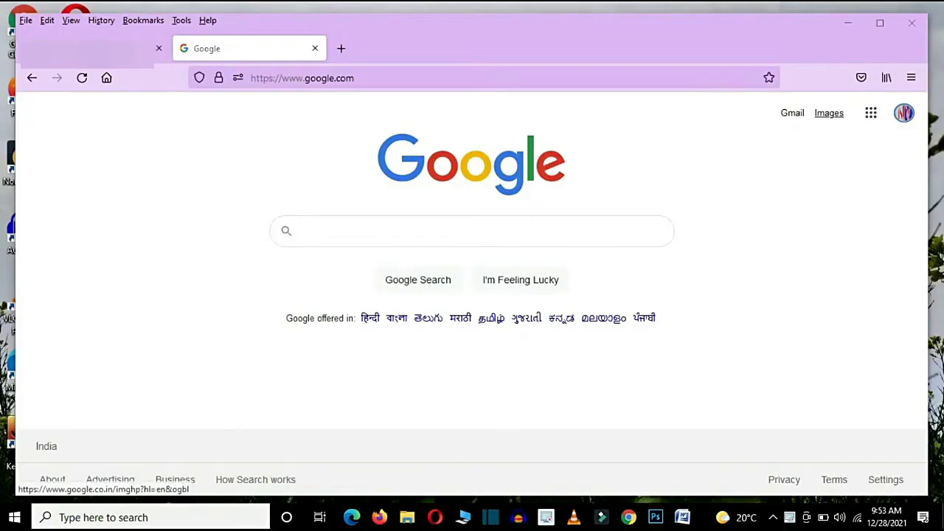
Step: Search Google Images for "digital marketing" and look through the image results
left_click(827, 118)
type("digital makrketi")
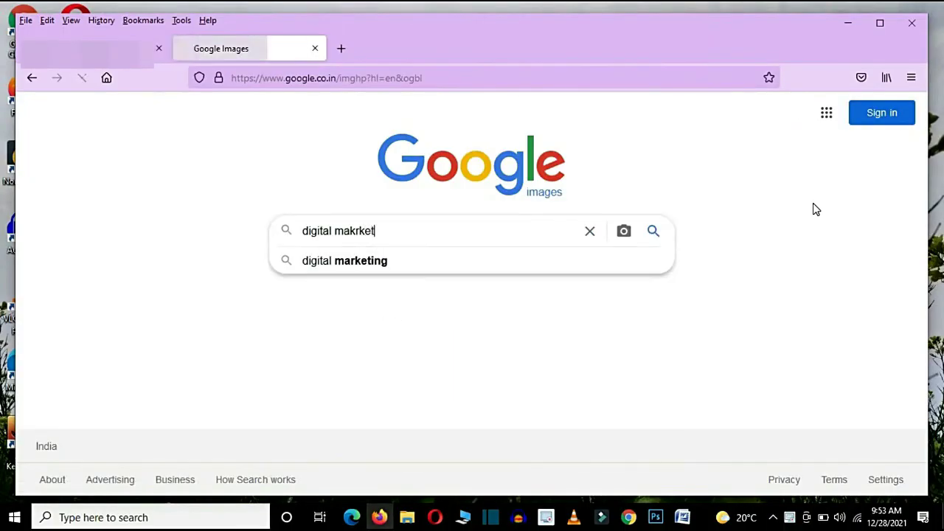
key("Down")
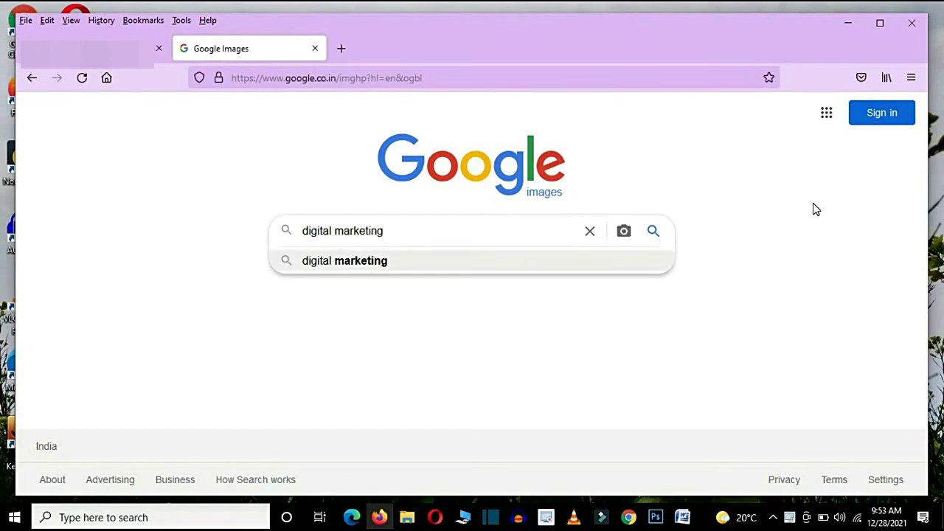
key("Return")
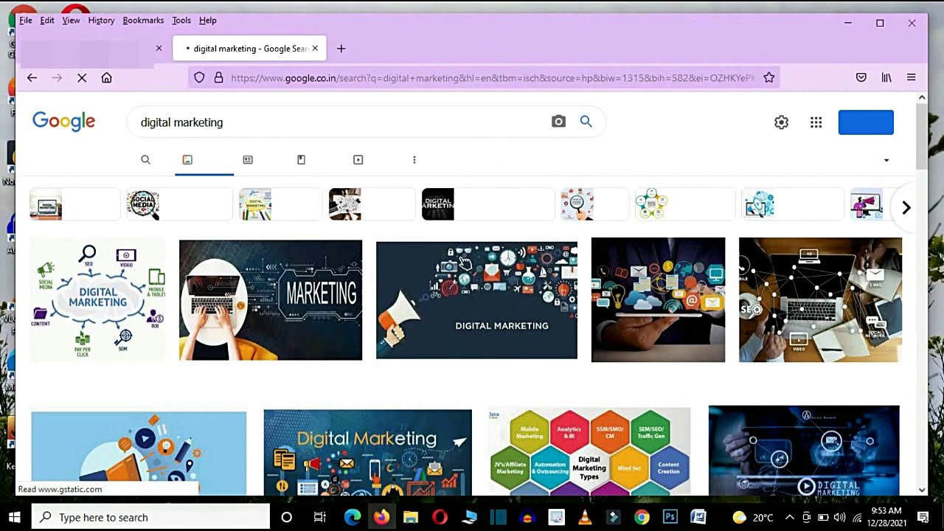
left_click_drag(927, 133, 930, 310)
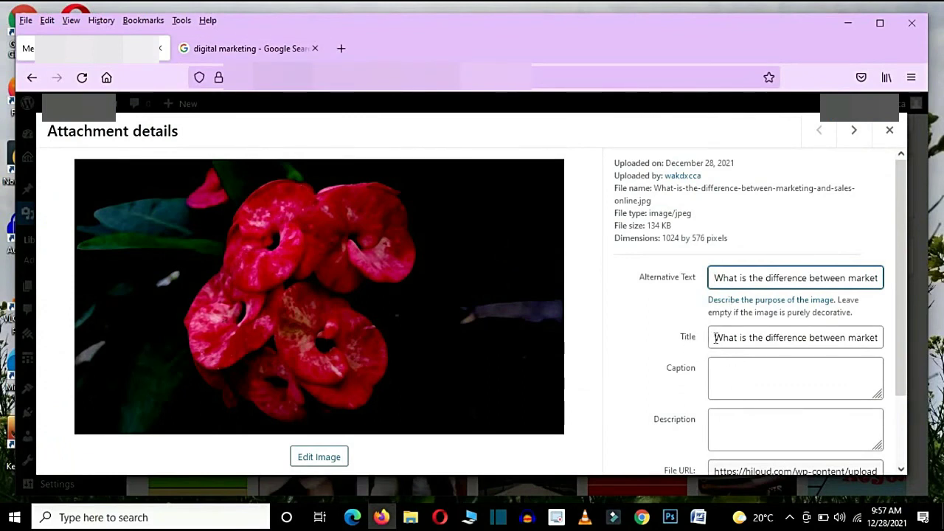
left_click(715, 277)
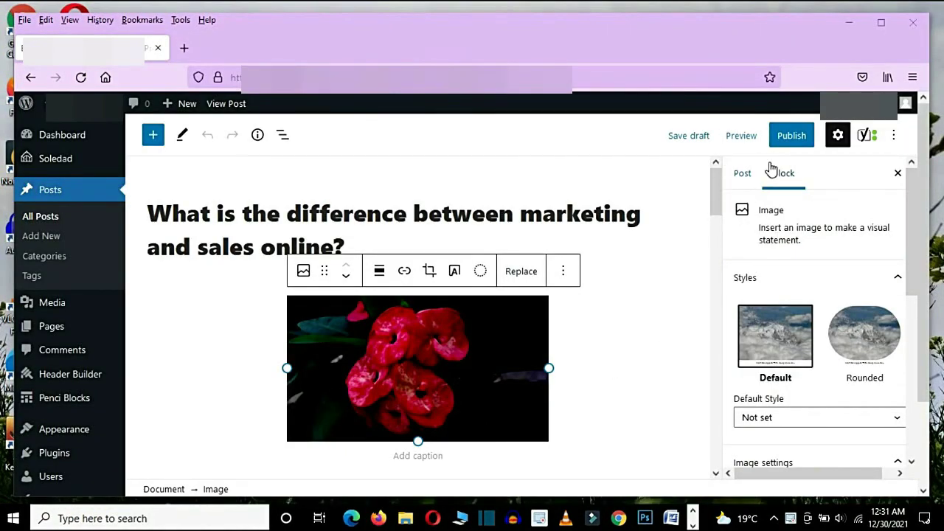
Step: Add the tag "difference between marketing and sales" in the post's settings
left_click(741, 178)
scroll(921, 236, "down", 3)
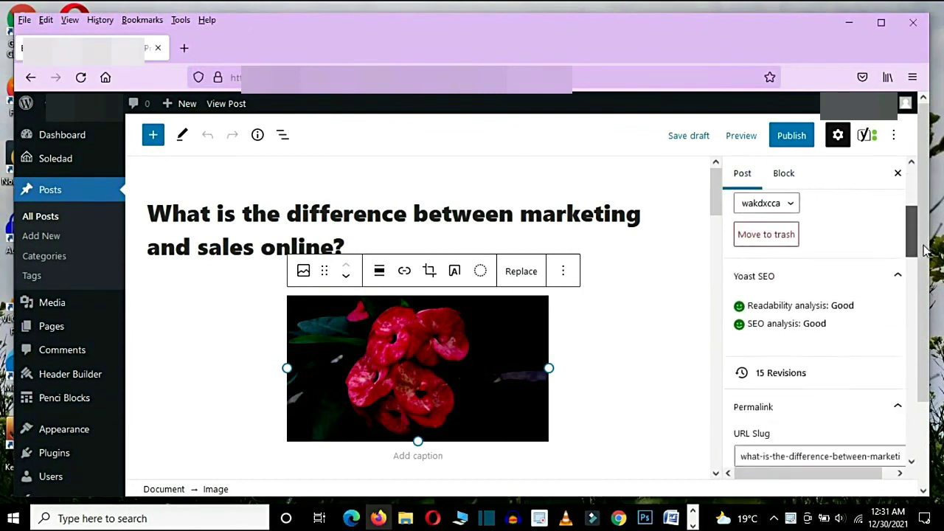
scroll(922, 251, "down", 3)
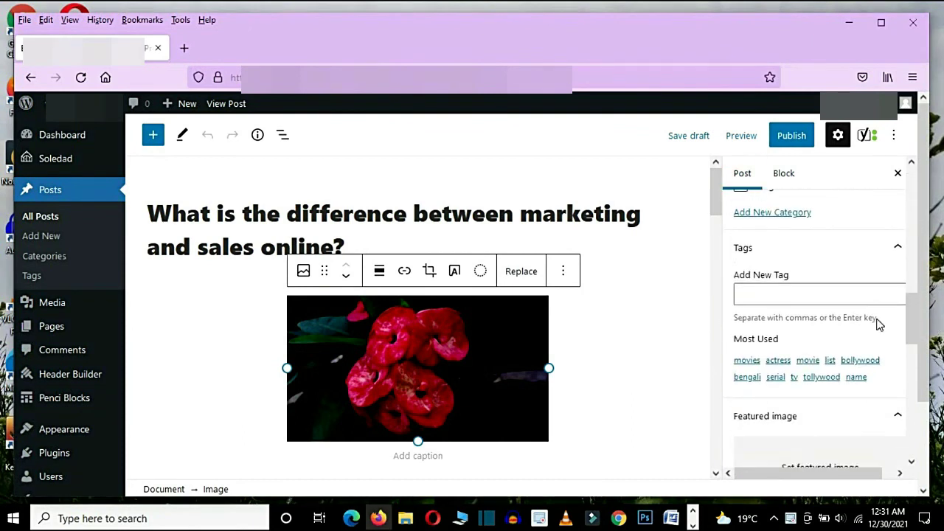
left_click(772, 292)
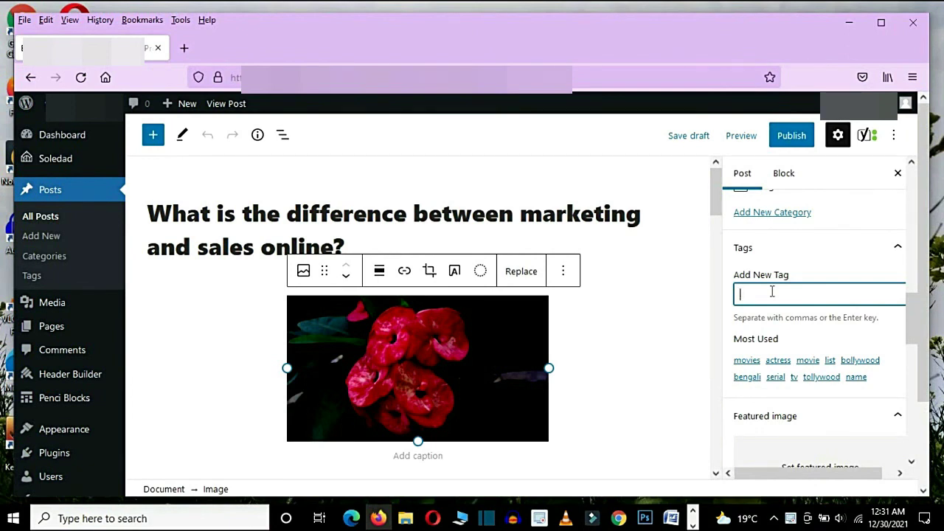
type("difference bet")
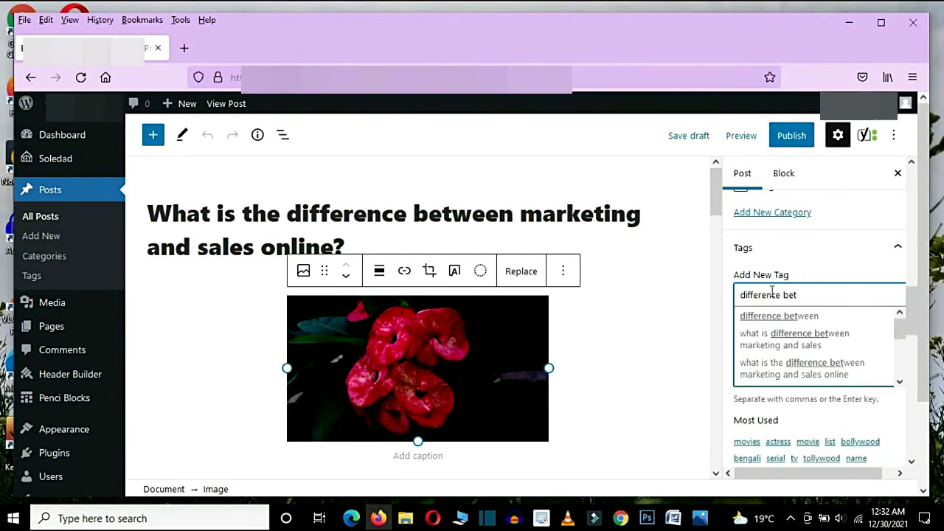
type("ween marketing and sales")
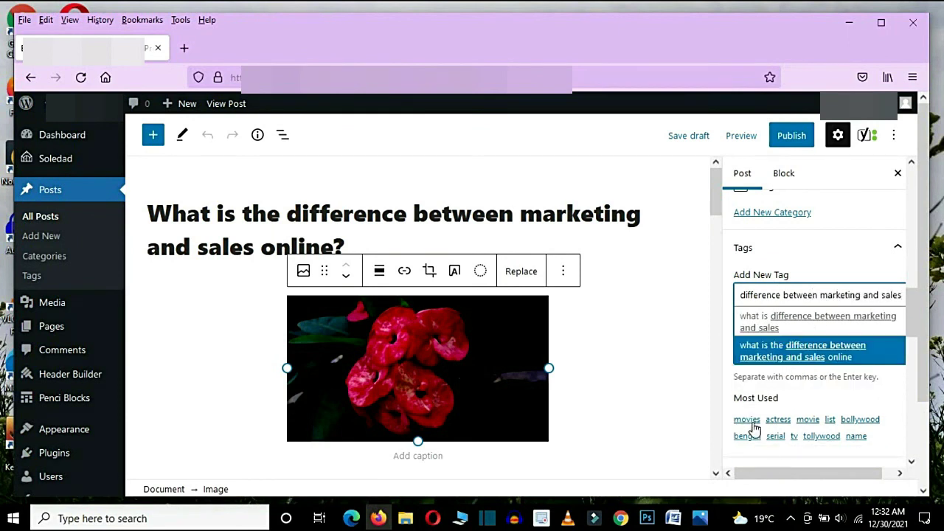
left_click_drag(778, 475, 790, 475)
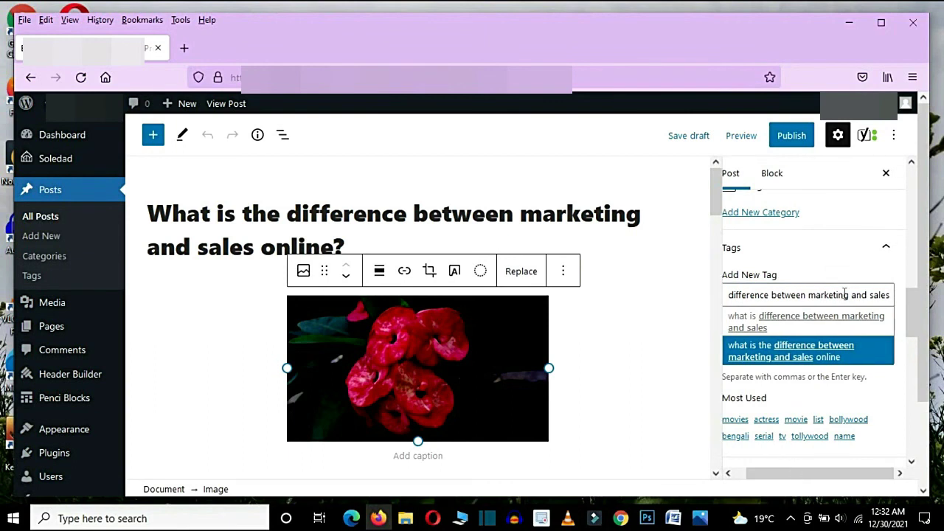
key("Return")
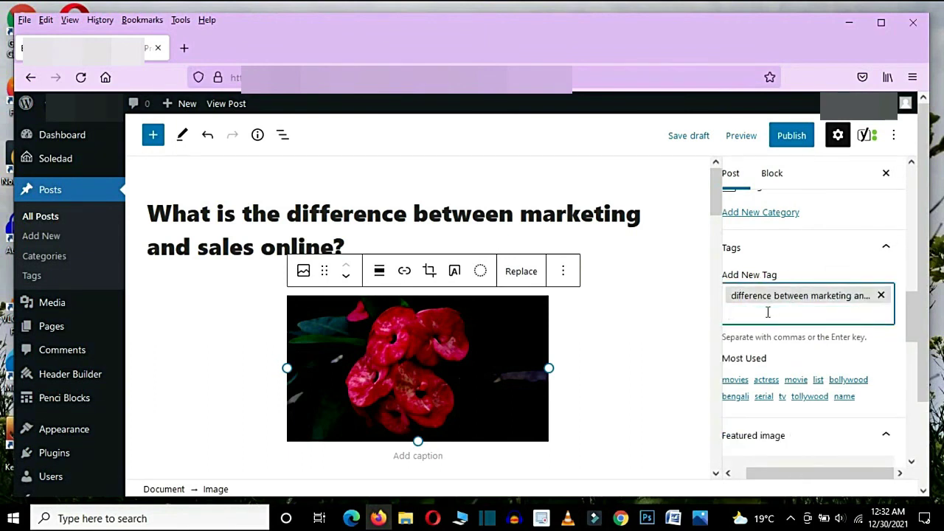
Step: Add the tags "marketing and sales" and "digital marketing" to the post
type("marketing and sales")
key("Return")
type("digital marketing")
key("Return")
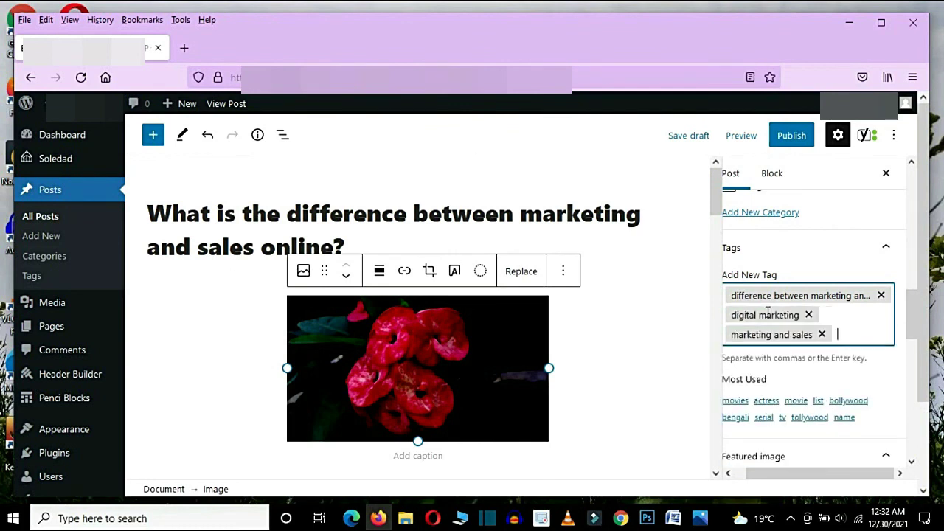
Step: Add the tag "online sales" to the post and remove it again
type("online sales")
key("Return")
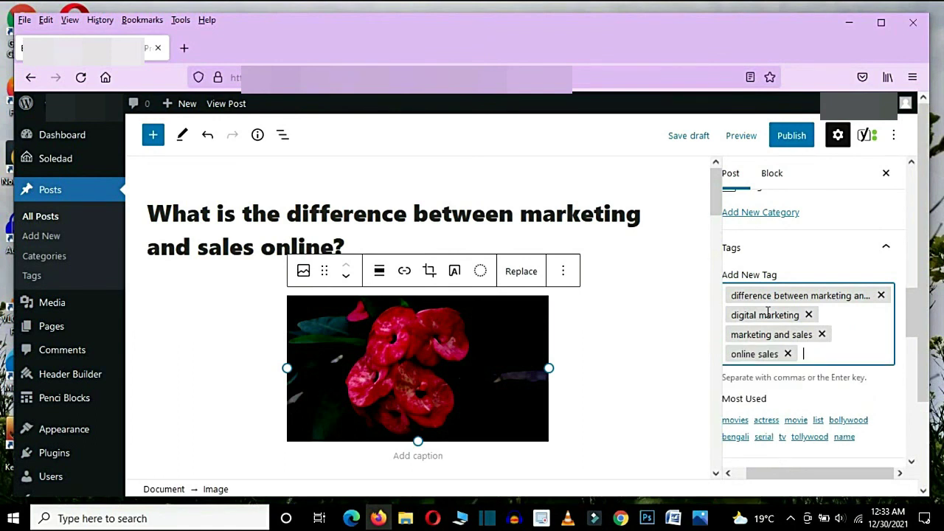
left_click(788, 354)
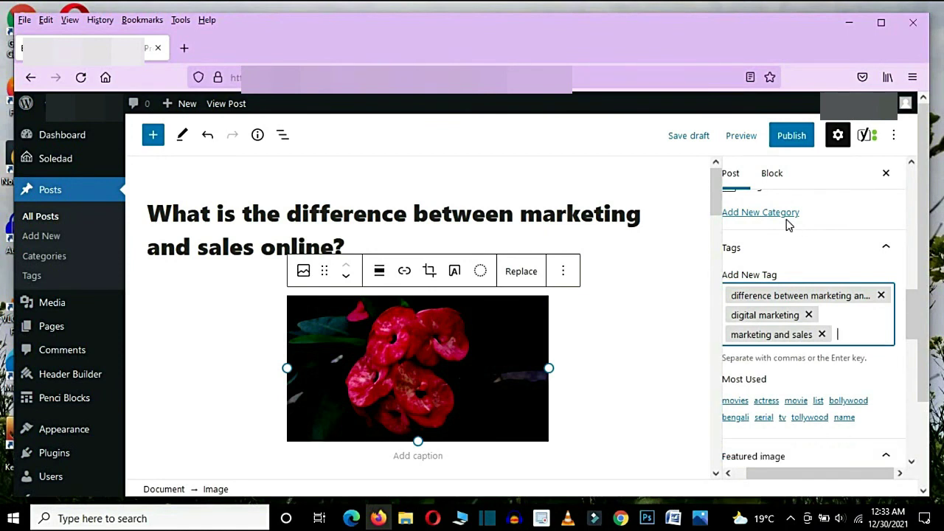
Step: Open the pre-publish check for the post and minimize the browser window
left_click(793, 137)
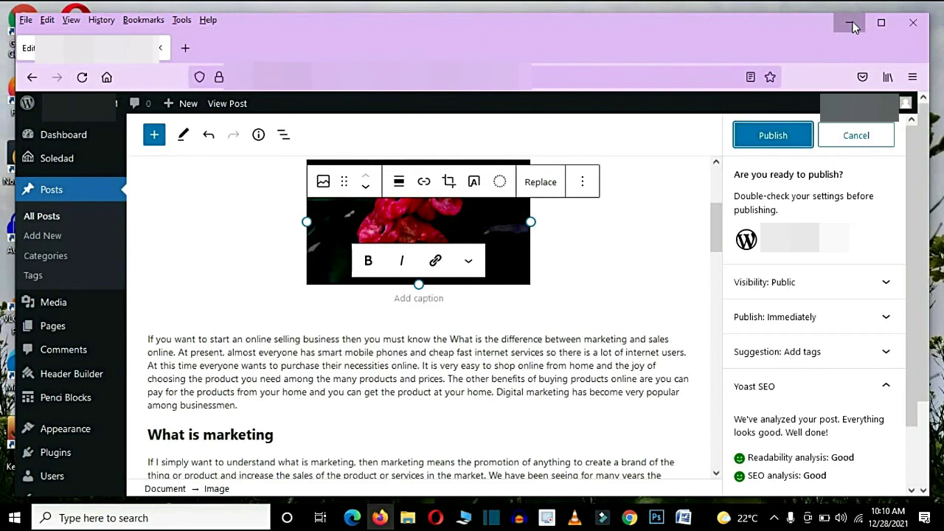
left_click(851, 23)
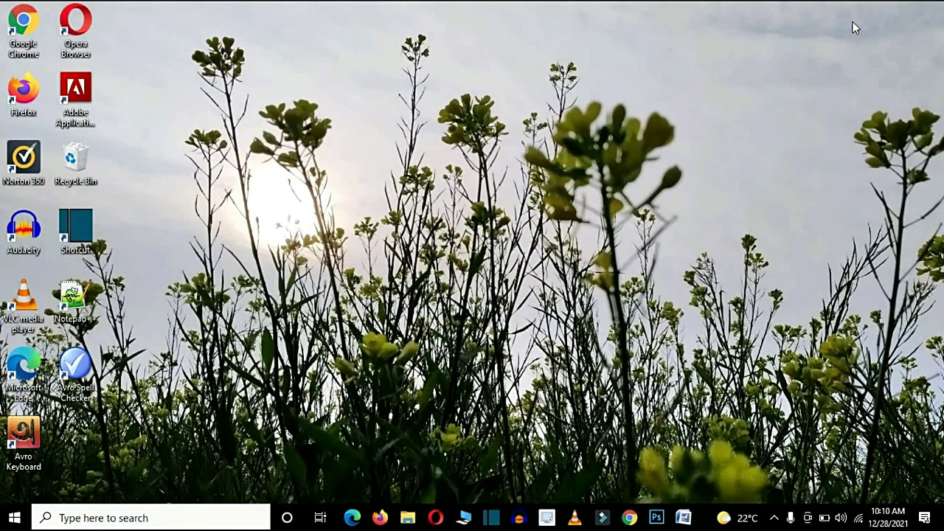